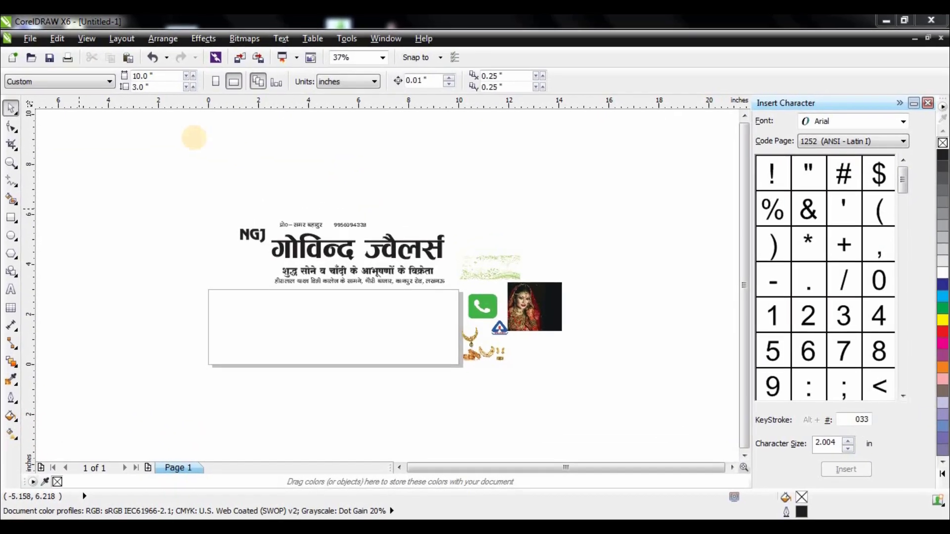
Step: Move the existing jewellers artwork up and to the right, clear of the page
click(537, 322)
click(218, 197)
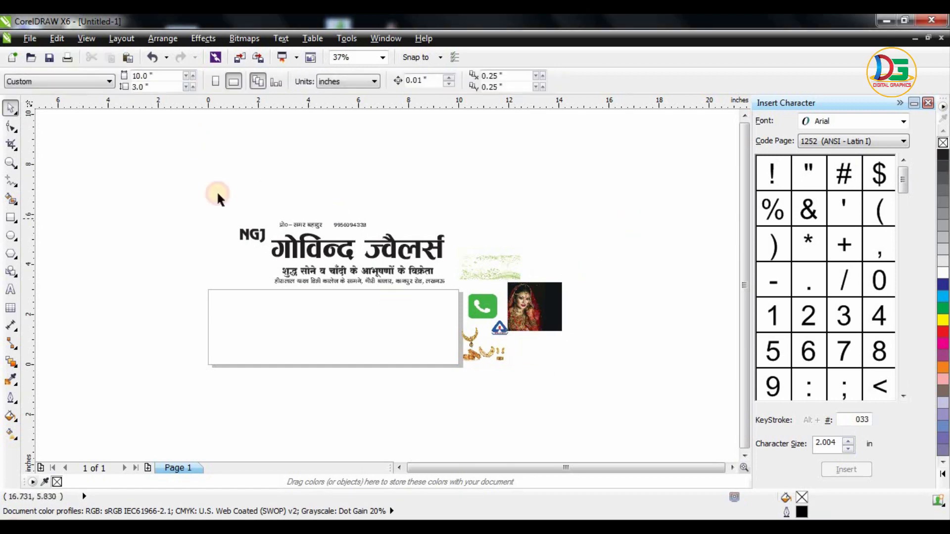
drag(213, 185, 630, 417)
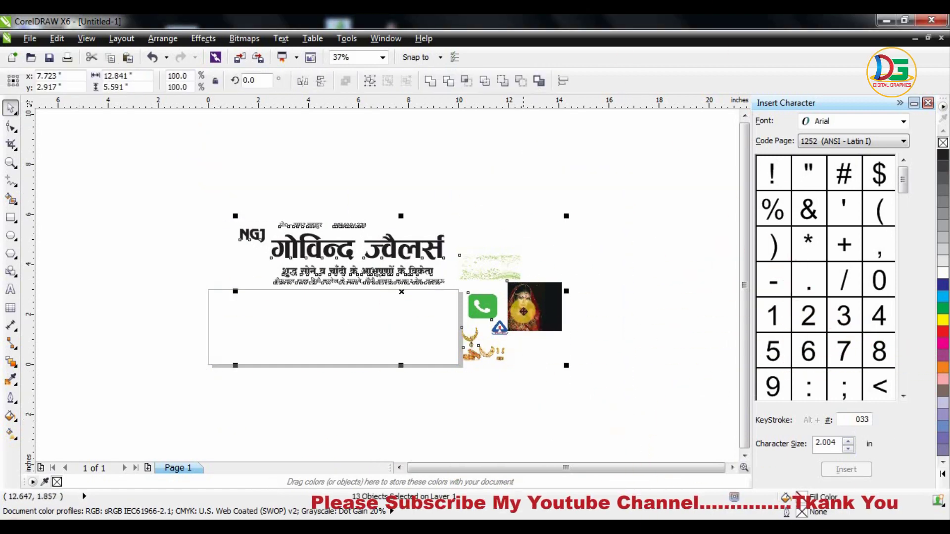
drag(346, 247, 436, 192)
click(97, 203)
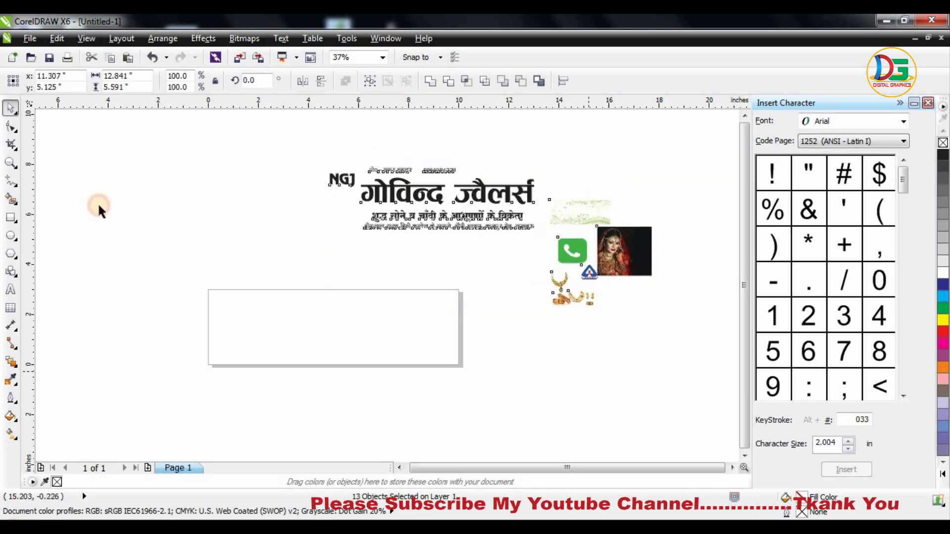
Step: Add a rectangle filling the whole 10 × 3 inch page and select it
double_click(11, 218)
click(132, 219)
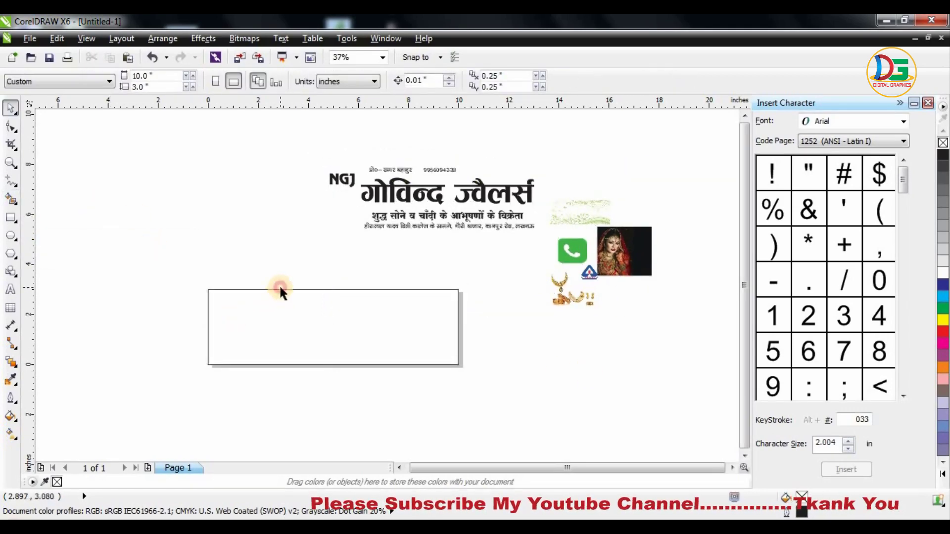
click(286, 289)
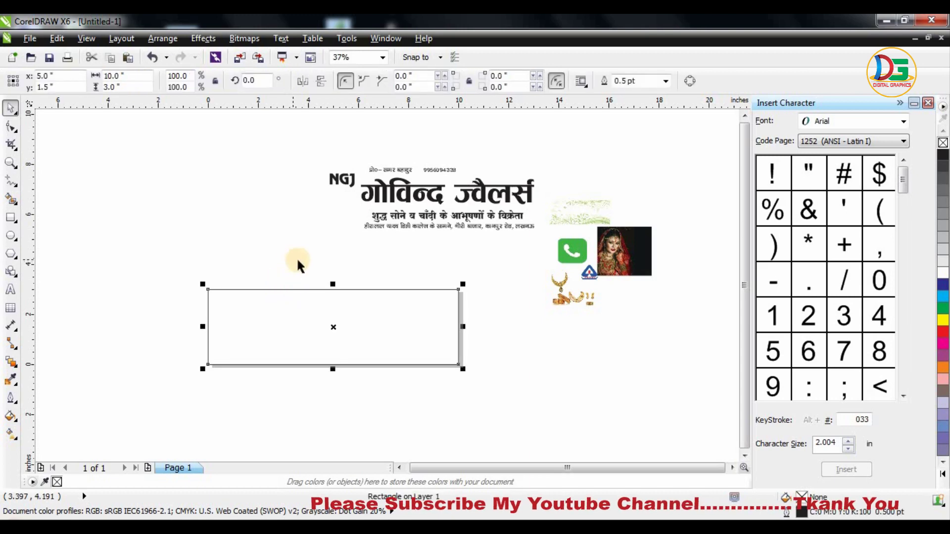
Step: Give the page rectangle a left-to-right linear gradient: dark maroon ends, bright red middle
key(g)
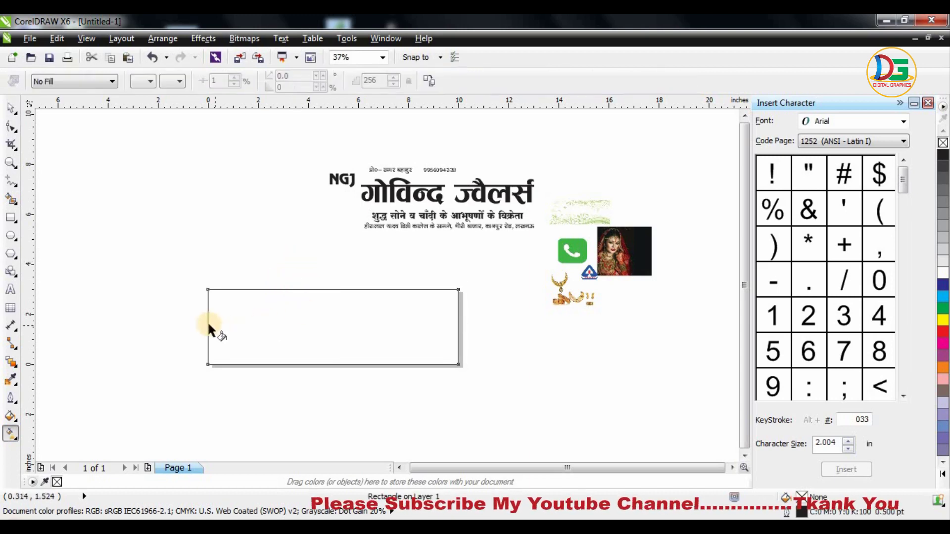
drag(350, 327, 458, 327)
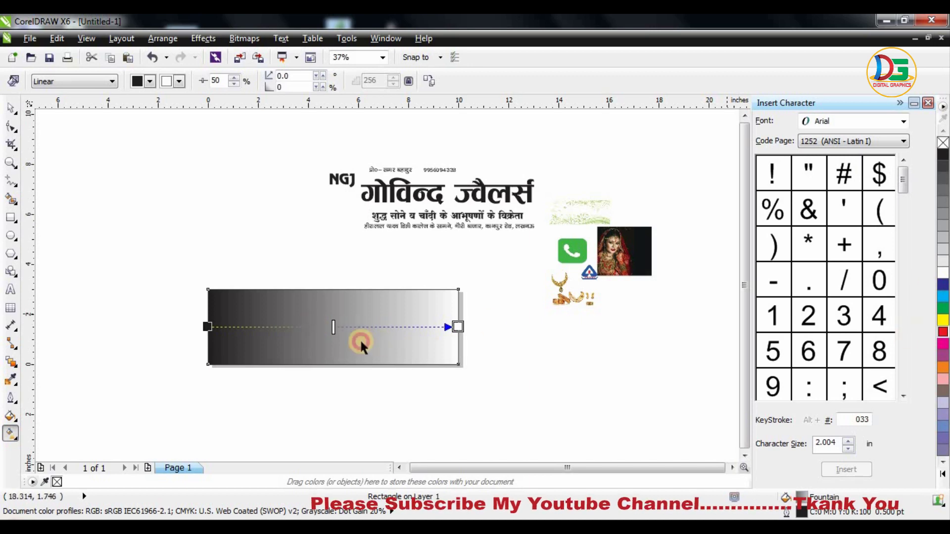
drag(347, 327, 345, 326)
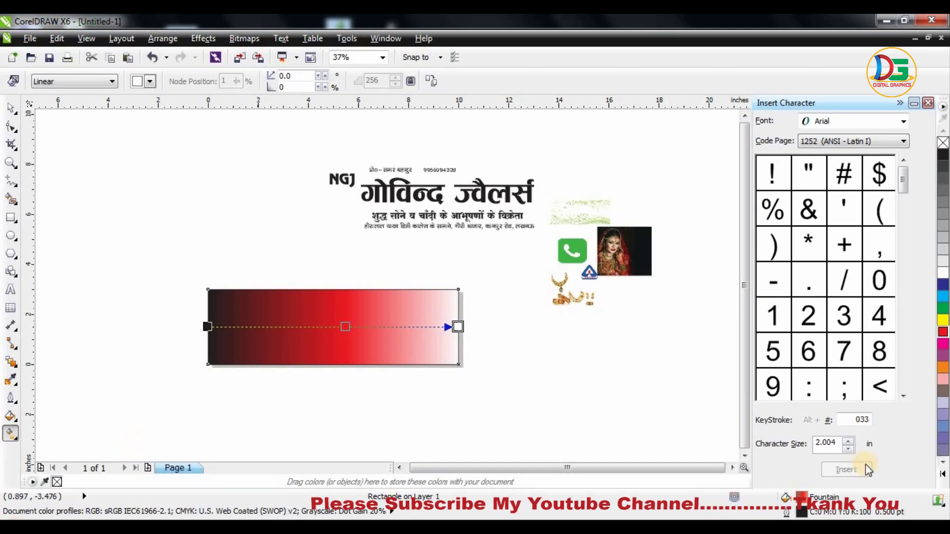
click(946, 332)
click(932, 338)
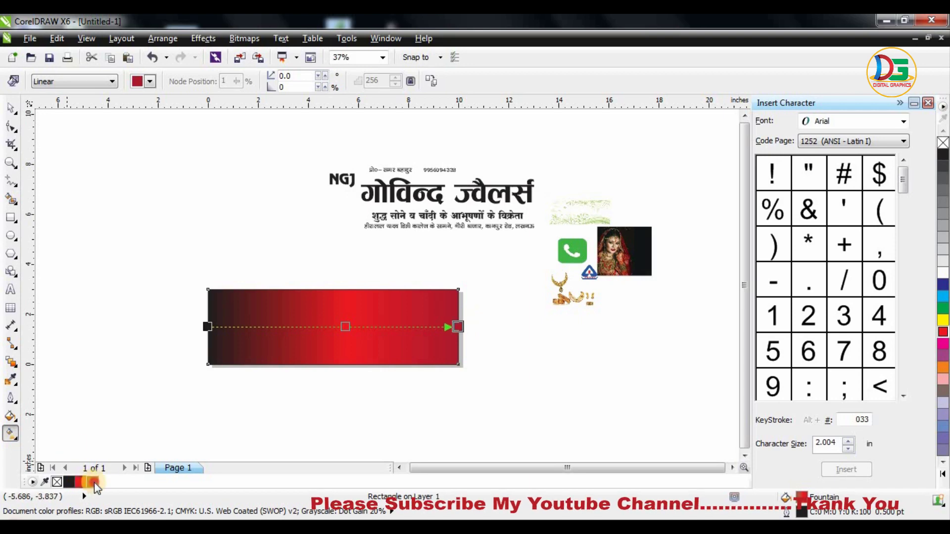
click(93, 482)
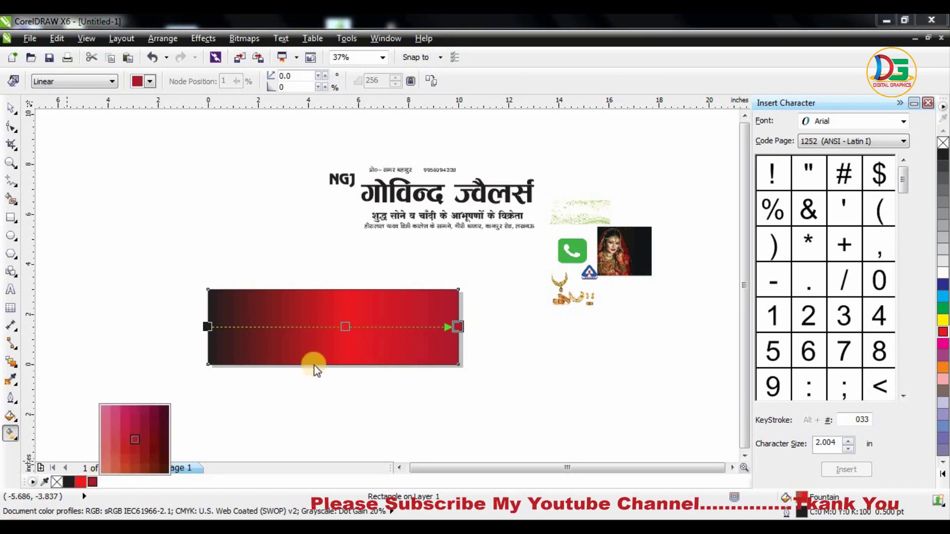
click(164, 430)
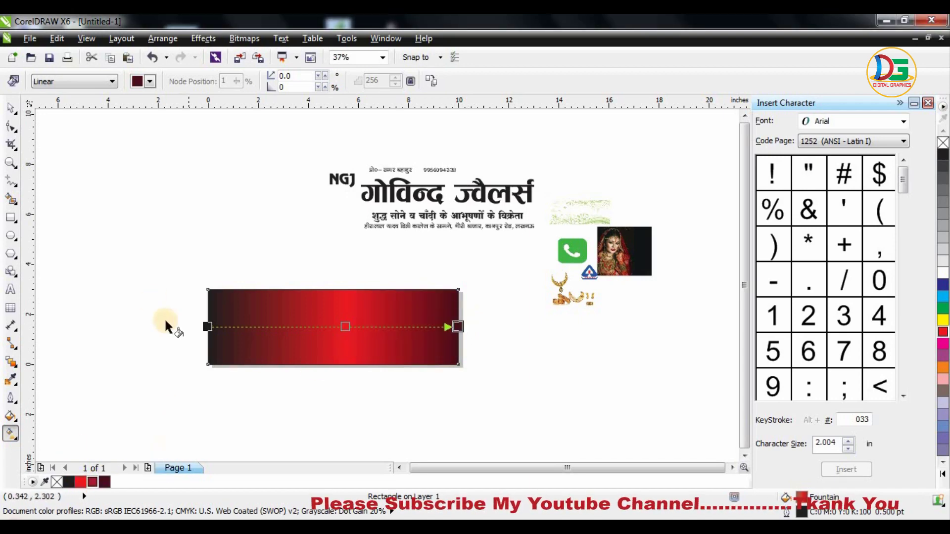
click(104, 481)
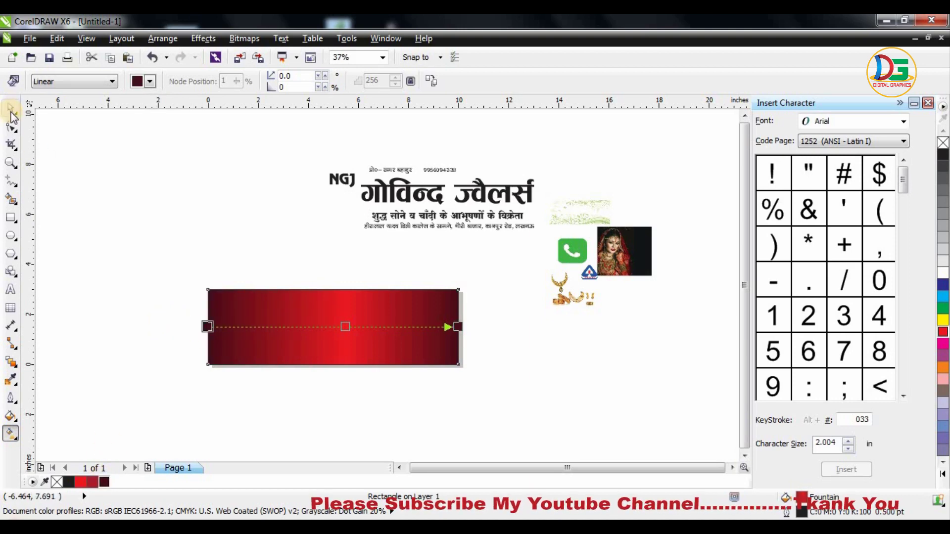
click(11, 113)
click(282, 340)
Step: Move the NGJ logo just below the title and the bride photo to the upper left
right_click(299, 342)
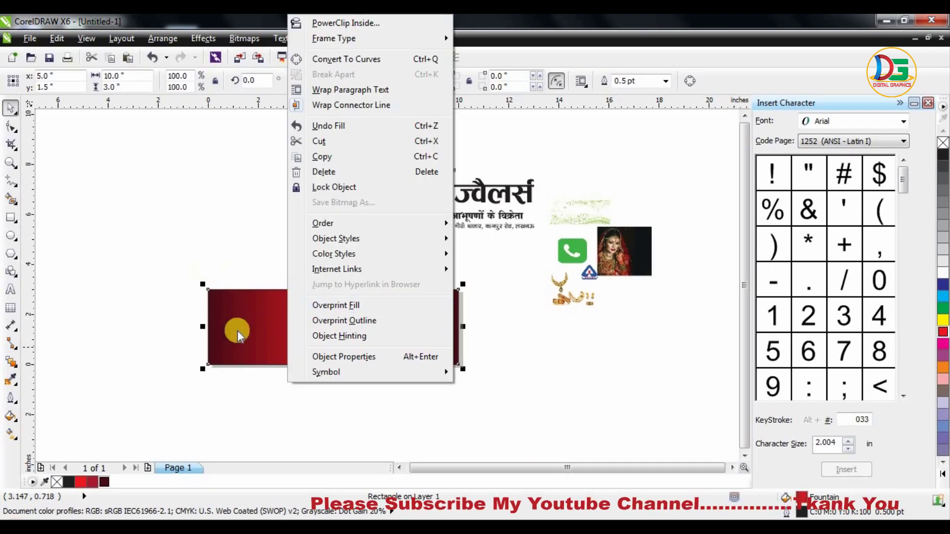
click(319, 190)
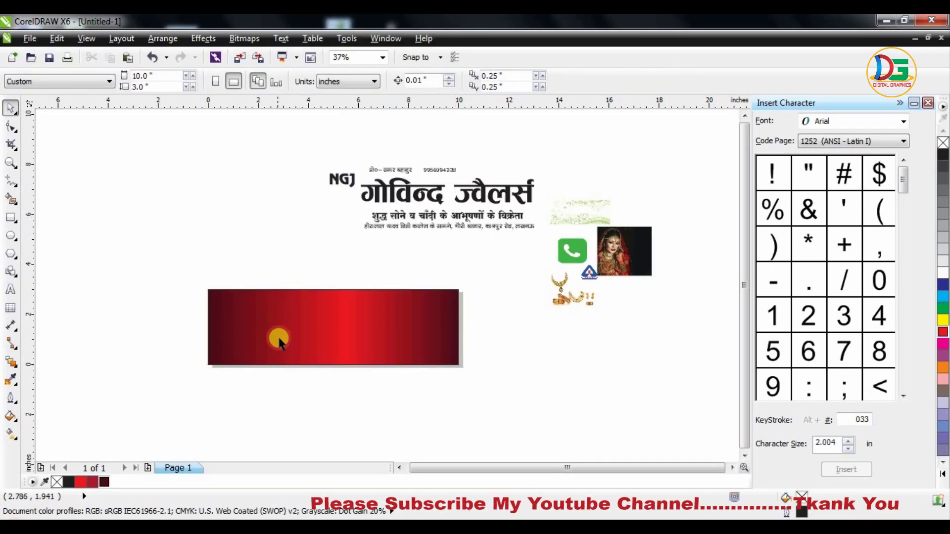
scroll(272, 341, up, 2)
scroll(391, 339, down, 2)
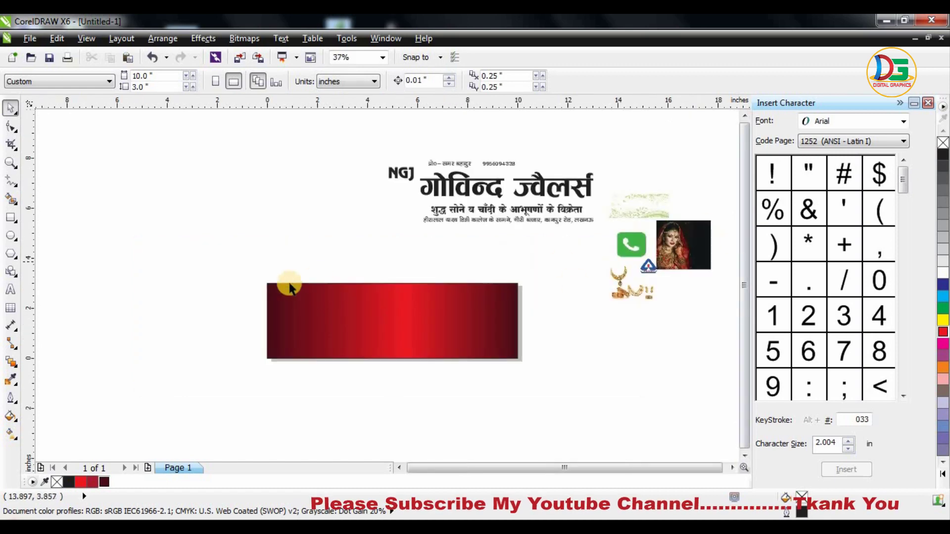
drag(685, 245, 683, 282)
mouse_move(402, 171)
mouse_down()
mouse_move(388, 294)
mouse_move(433, 247)
mouse_up()
click(445, 272)
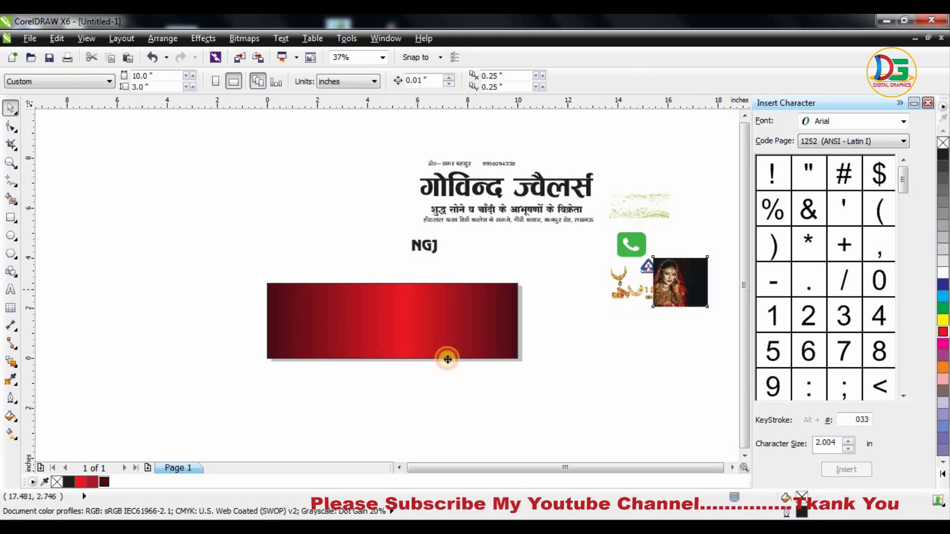
drag(447, 360, 268, 202)
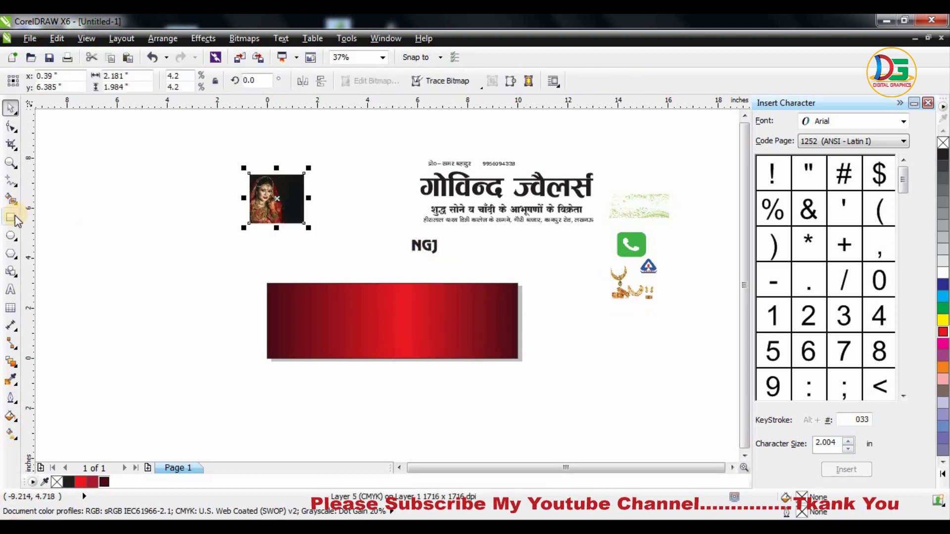
key(Tab)
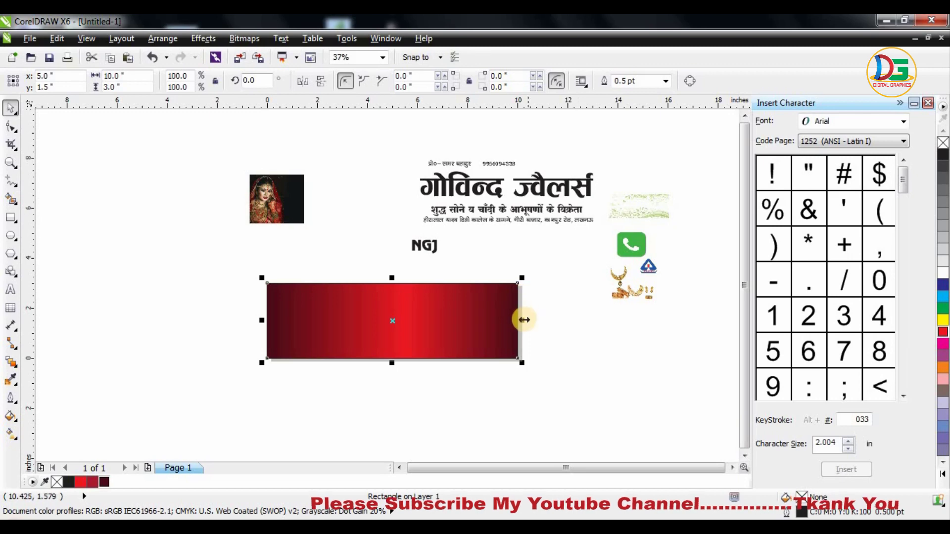
Step: Make a narrower 2.925 × 3.0 inch copy over the banner's left end, filled solid orange
drag(523, 320, 346, 308)
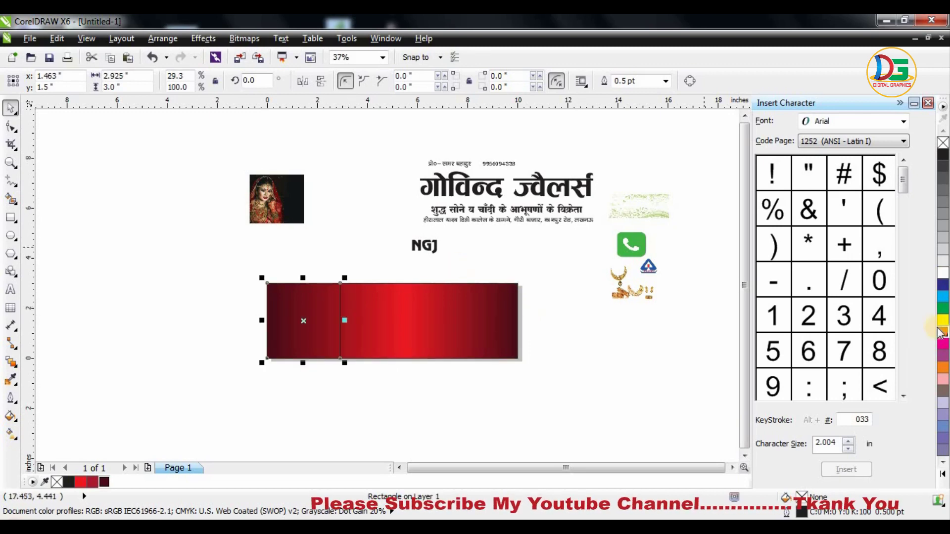
click(942, 367)
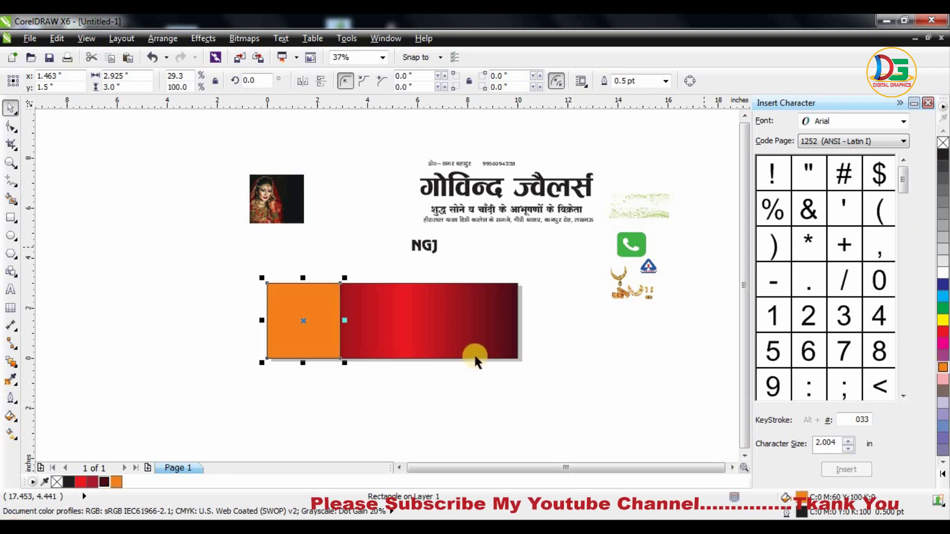
scroll(247, 283, up, 1)
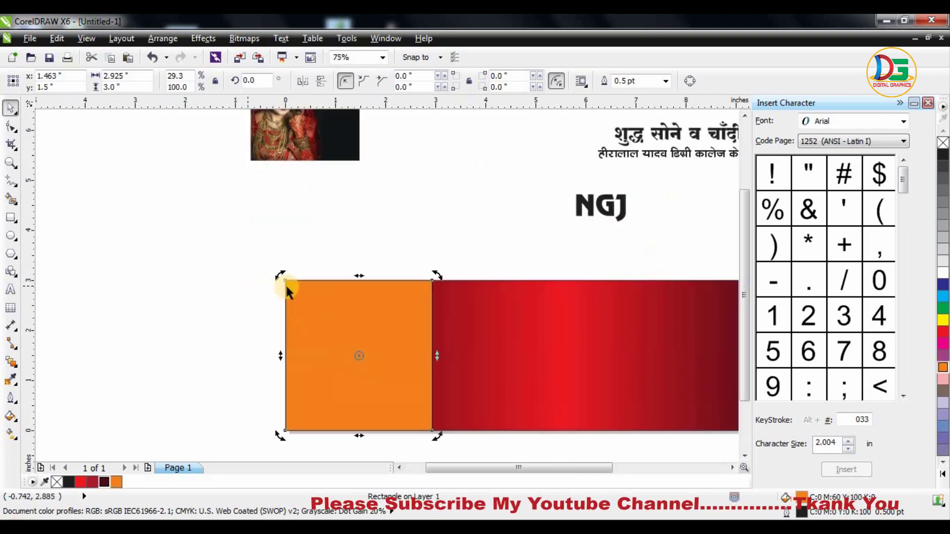
click(360, 289)
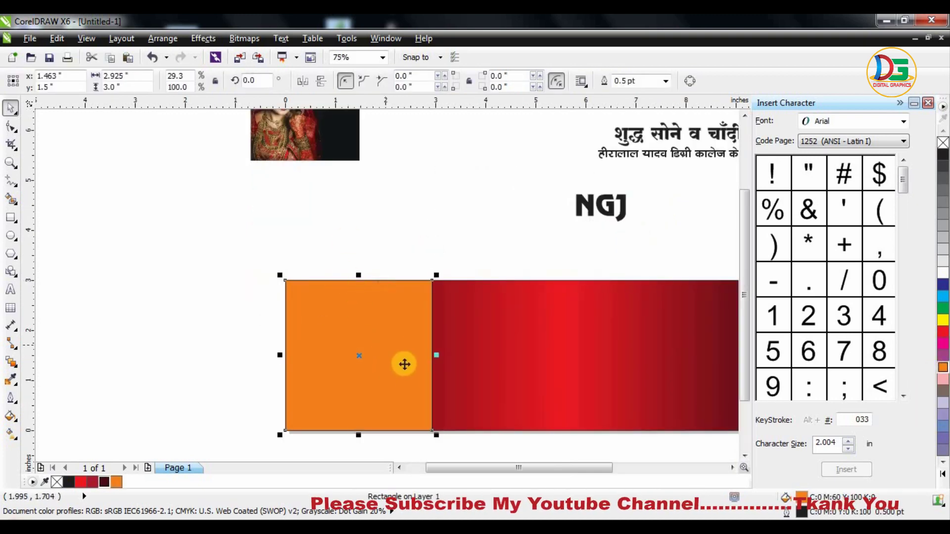
Step: Slant the orange rectangle into a parallelogram, shift it left, and remove its outline
click(360, 281)
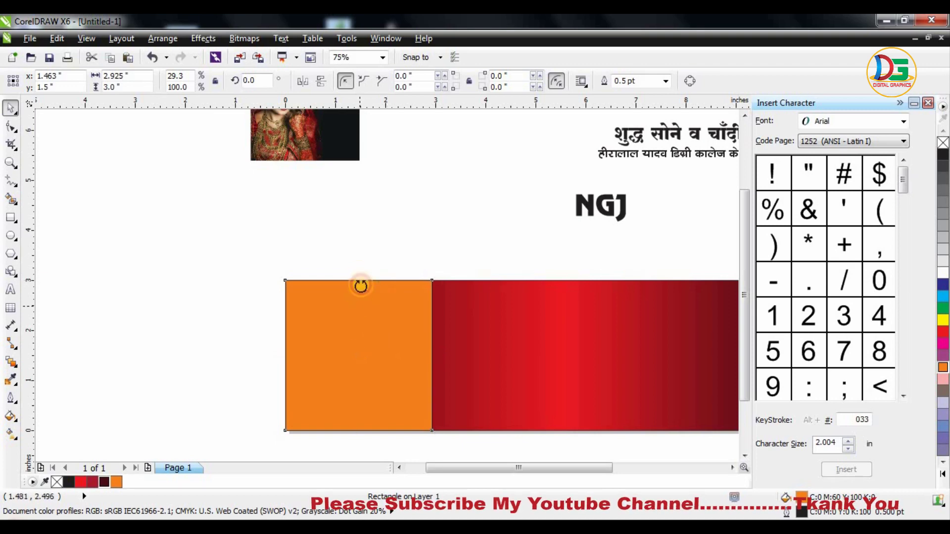
drag(371, 279, 409, 281)
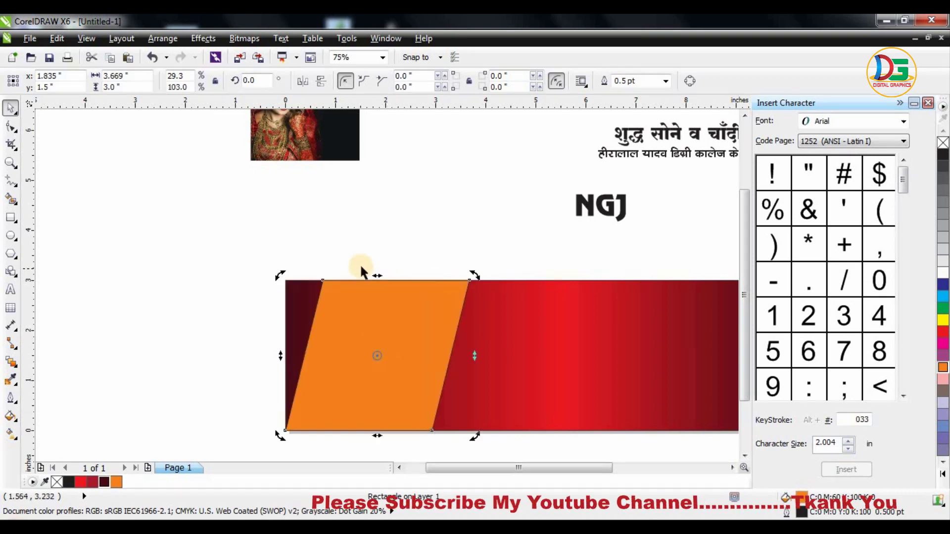
click(382, 235)
drag(361, 303, 297, 302)
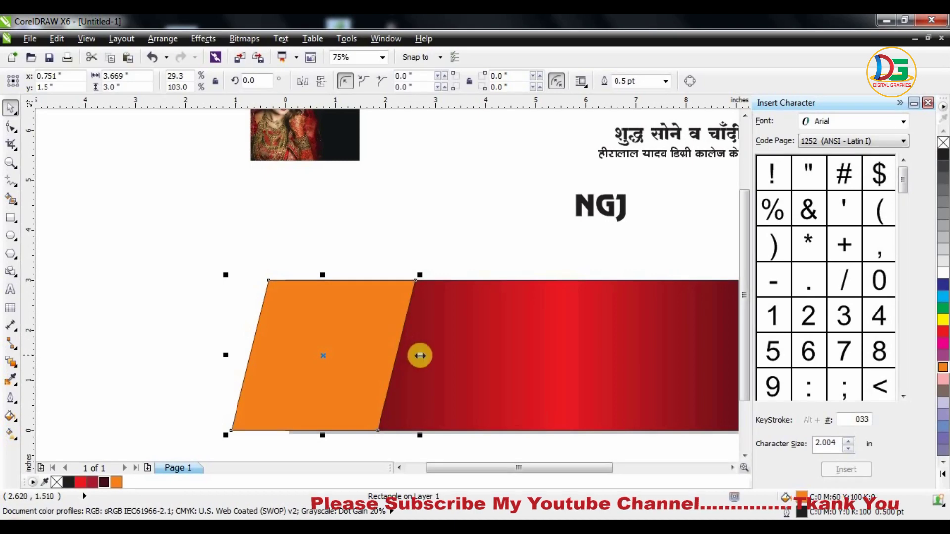
click(367, 325)
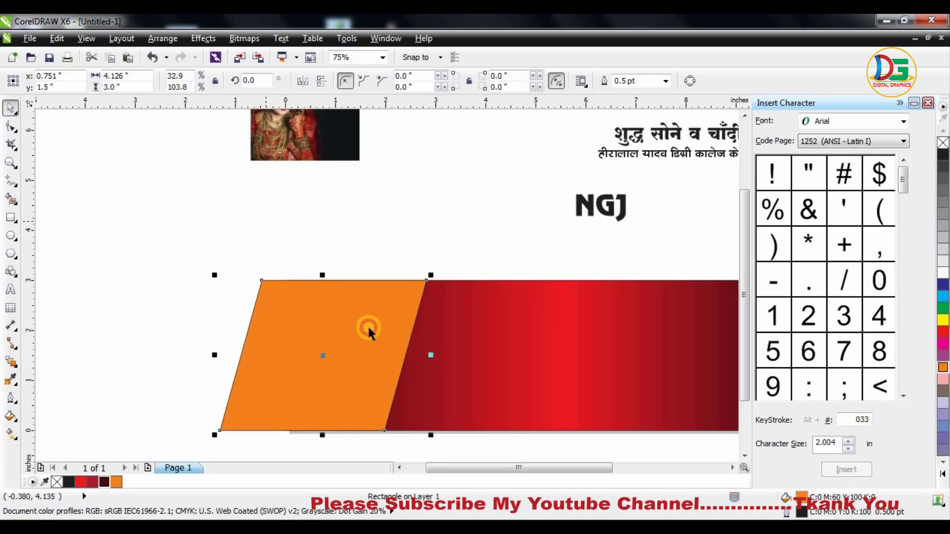
click(666, 81)
click(624, 90)
Step: Add a darker orange copy behind the parallelogram so a thin strip shows beside the red bar
drag(352, 384, 367, 384)
click(942, 300)
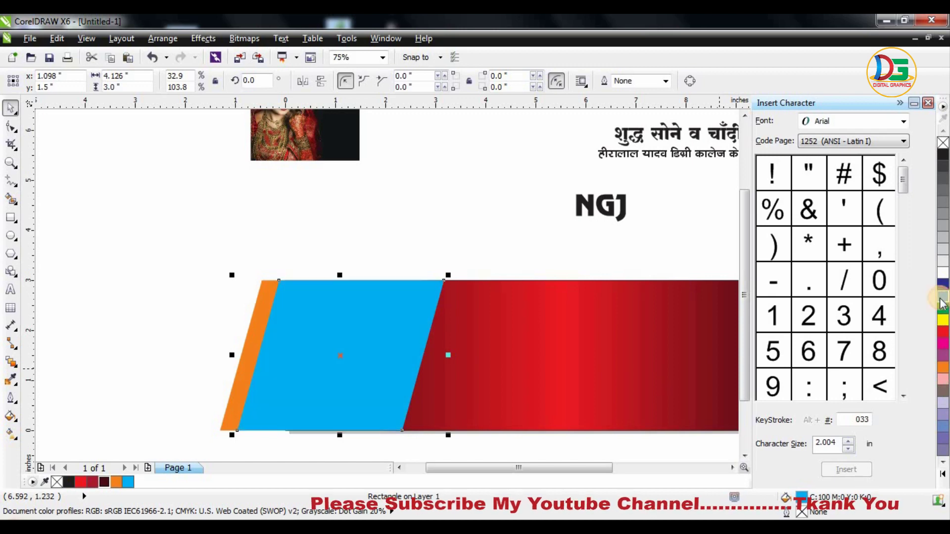
key(ctrl+z)
key(ctrl+z)
click(942, 296)
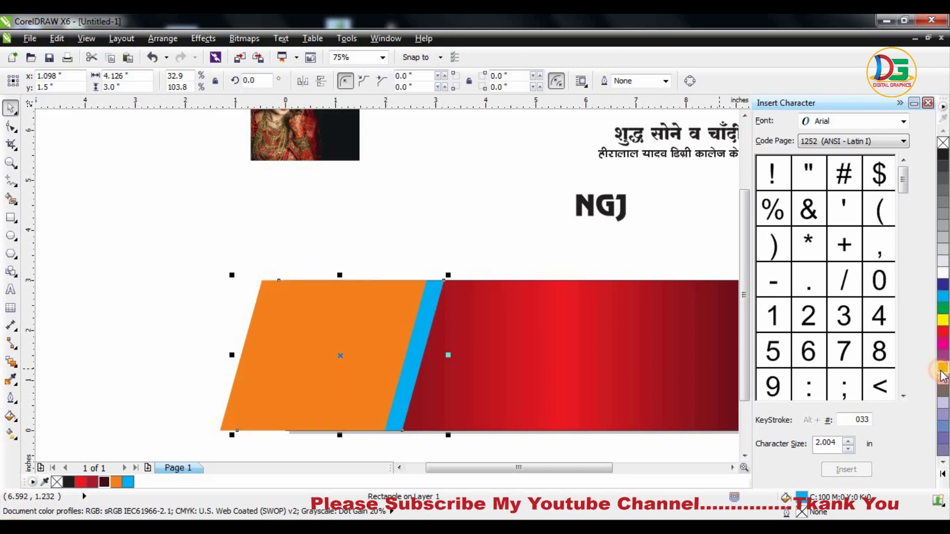
drag(942, 376, 910, 399)
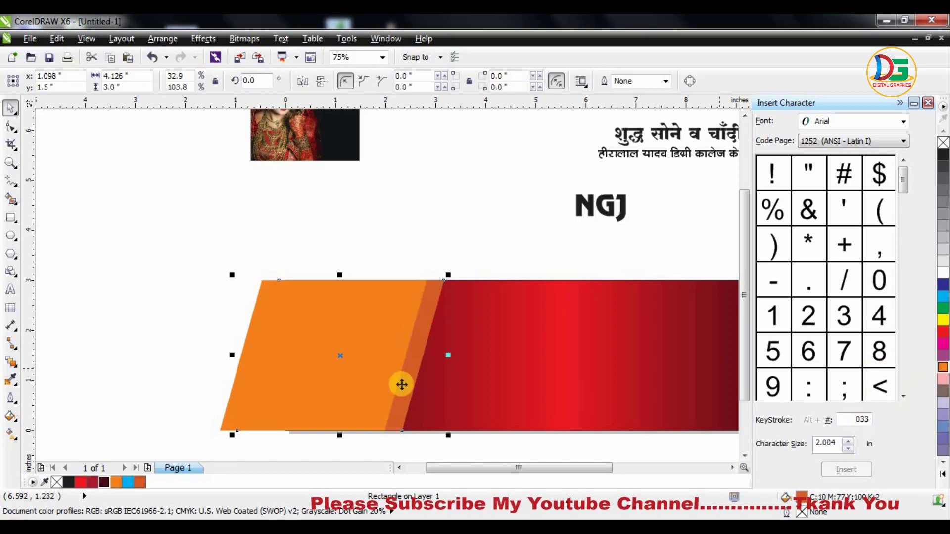
drag(416, 342, 415, 343)
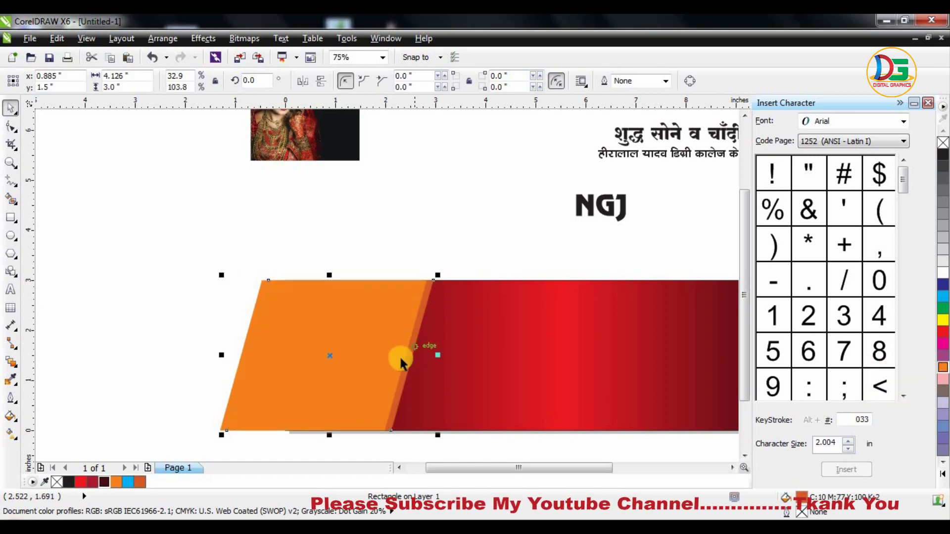
drag(331, 354, 335, 354)
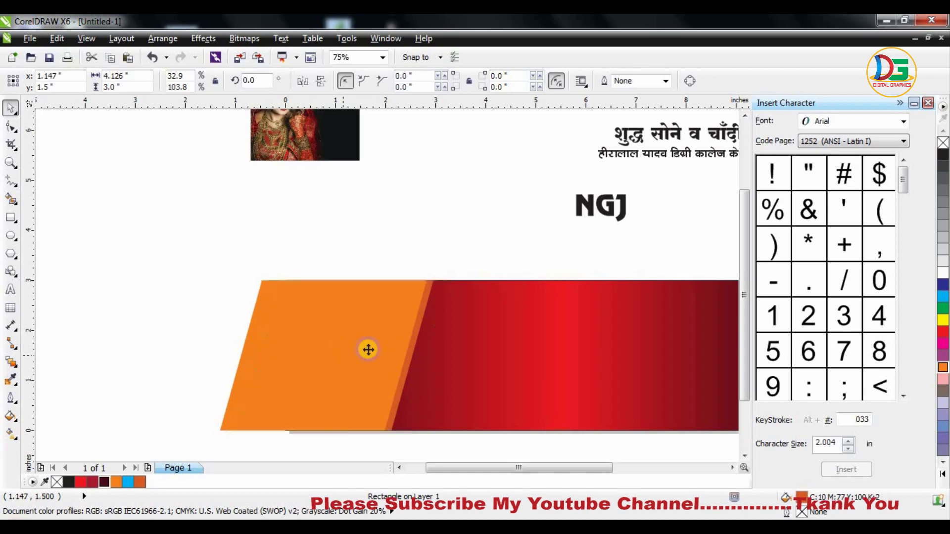
Step: Skew the copied parallelogram, fill it near-black, and send it behind the orange shape
click(335, 333)
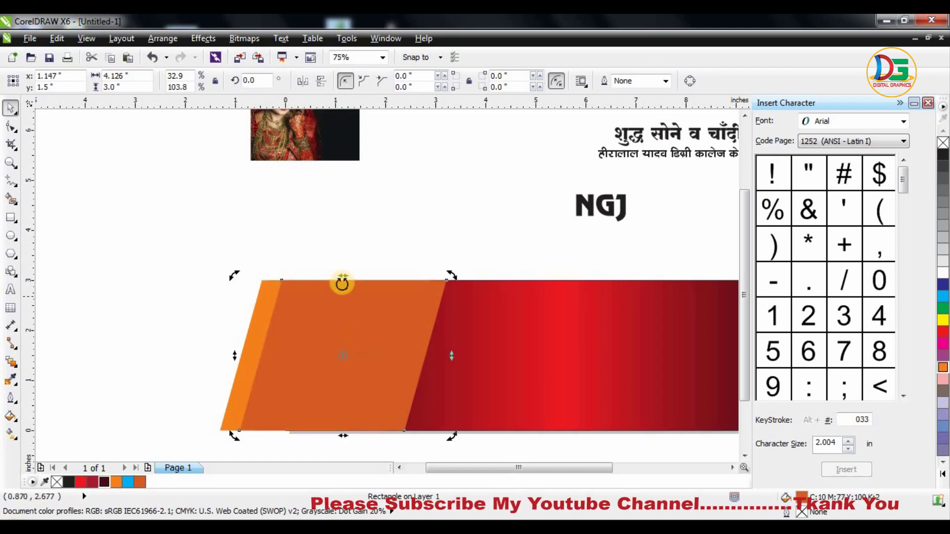
drag(341, 275, 339, 277)
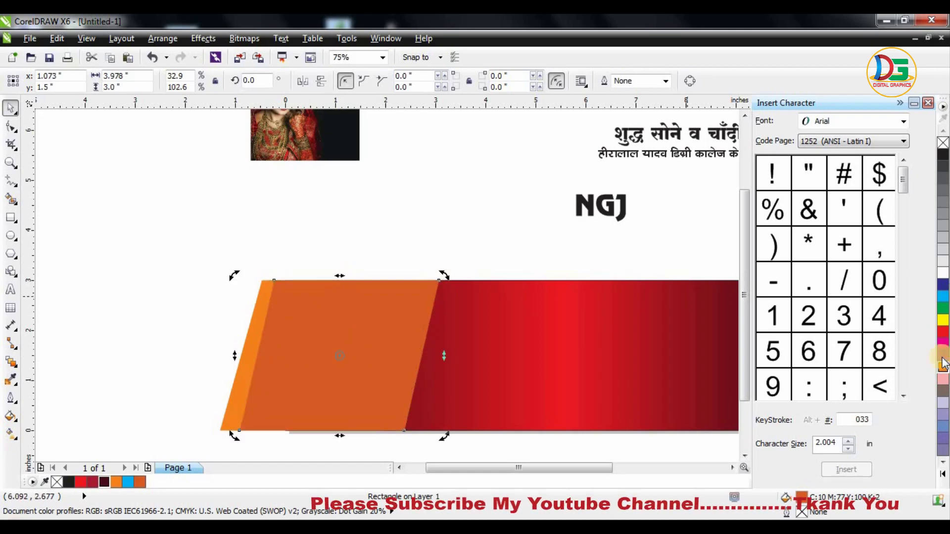
click(942, 333)
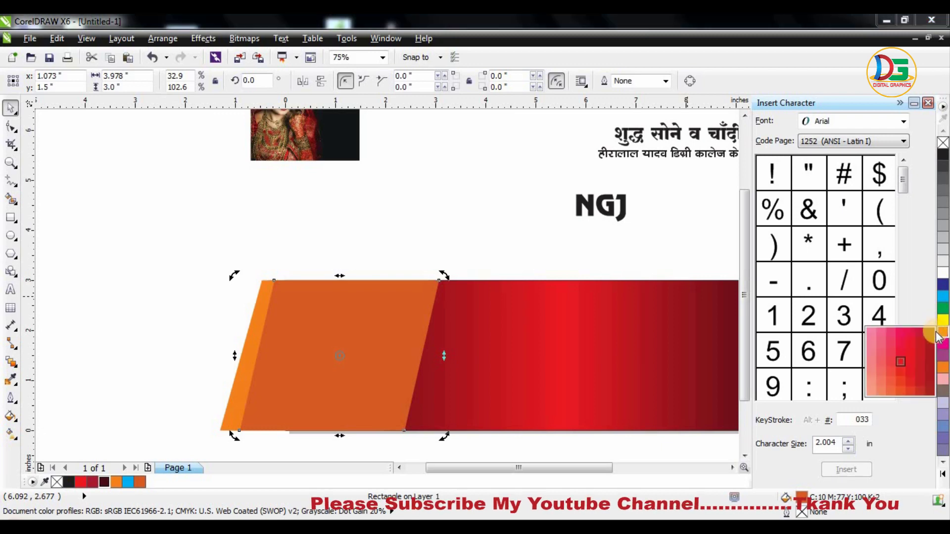
click(930, 338)
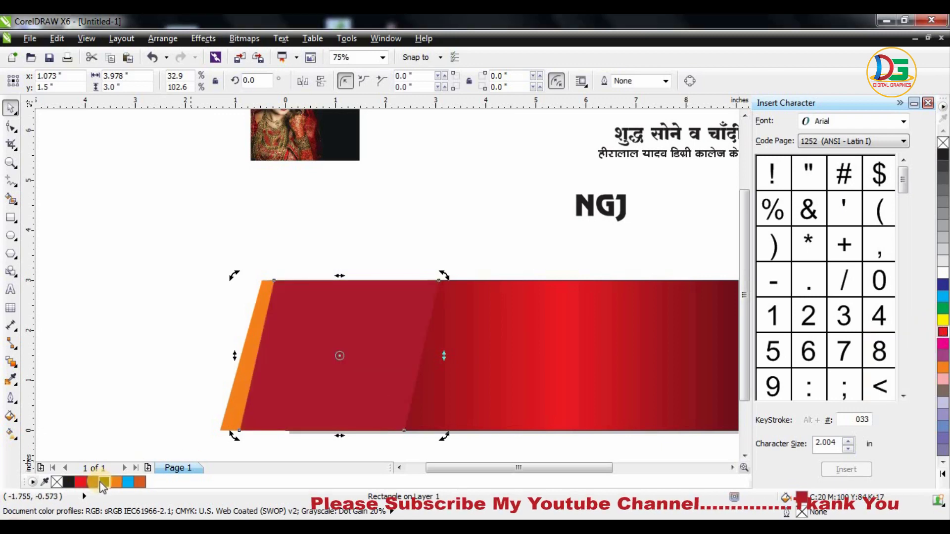
drag(102, 482, 137, 449)
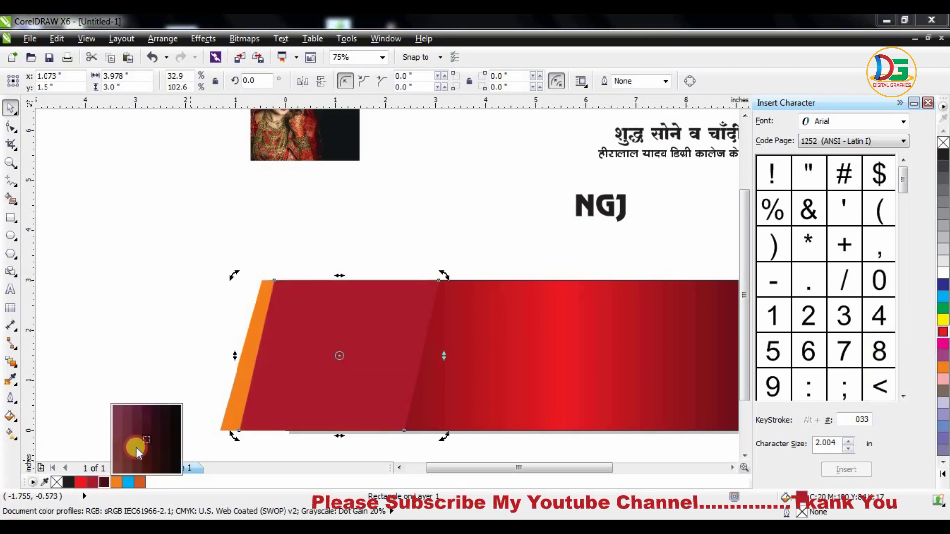
click(178, 442)
key(shift+Page_Down)
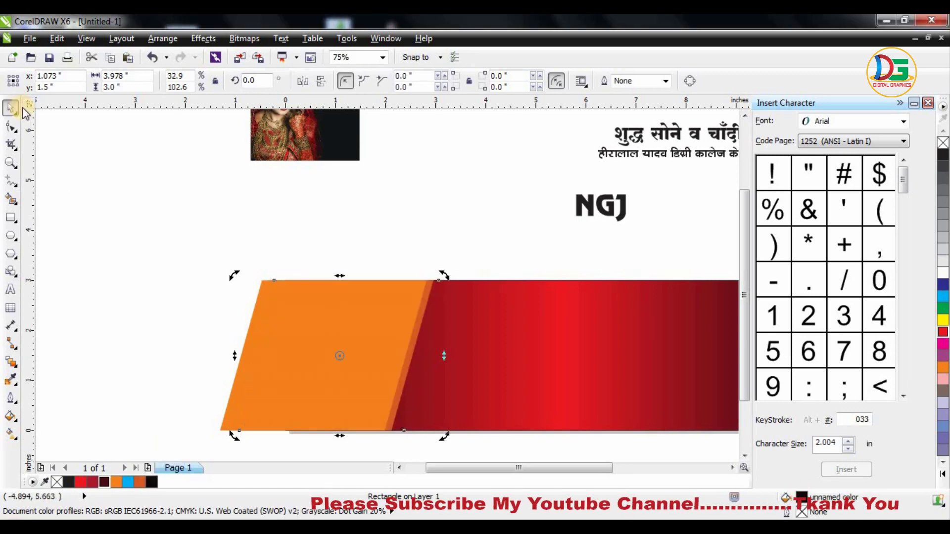
key(ctrl+Page_Up)
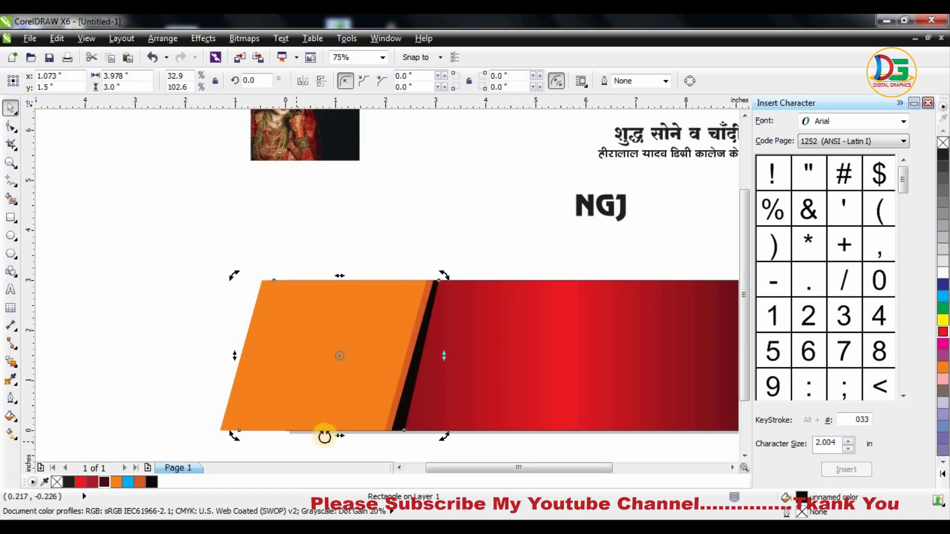
Step: Widen and reshape the slanted sliver, recolour it, and reselect the orange parallelogram
mouse_move(339, 436)
mouse_down()
mouse_move(386, 425)
mouse_move(374, 425)
mouse_up()
click(416, 403)
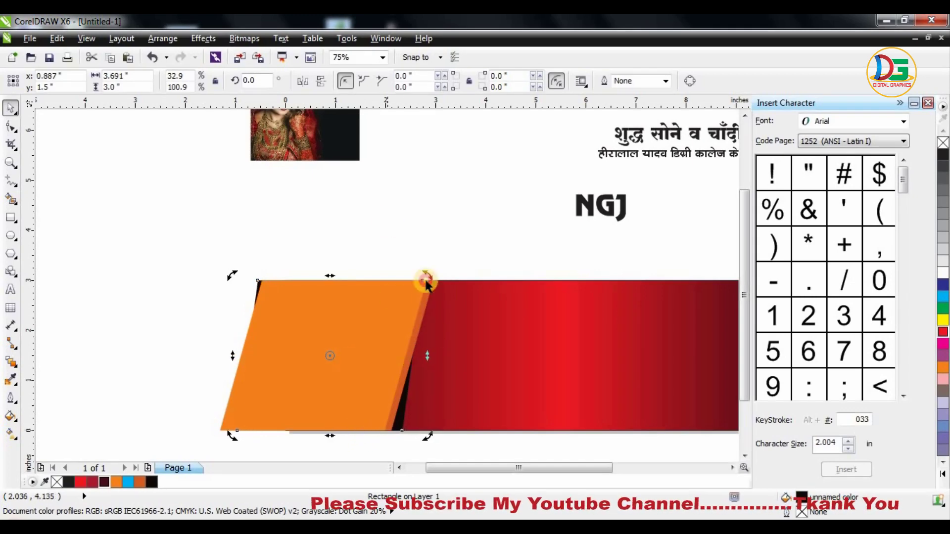
drag(426, 280, 435, 295)
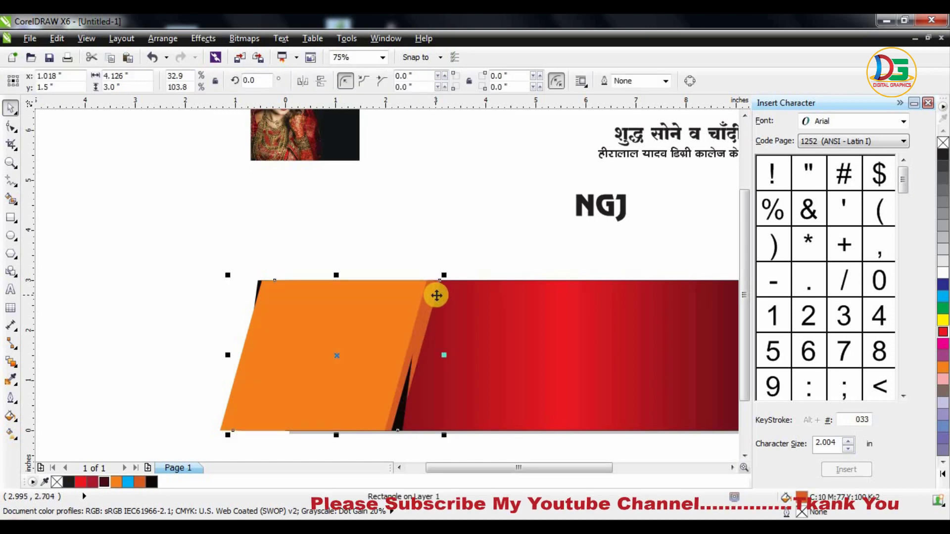
click(119, 480)
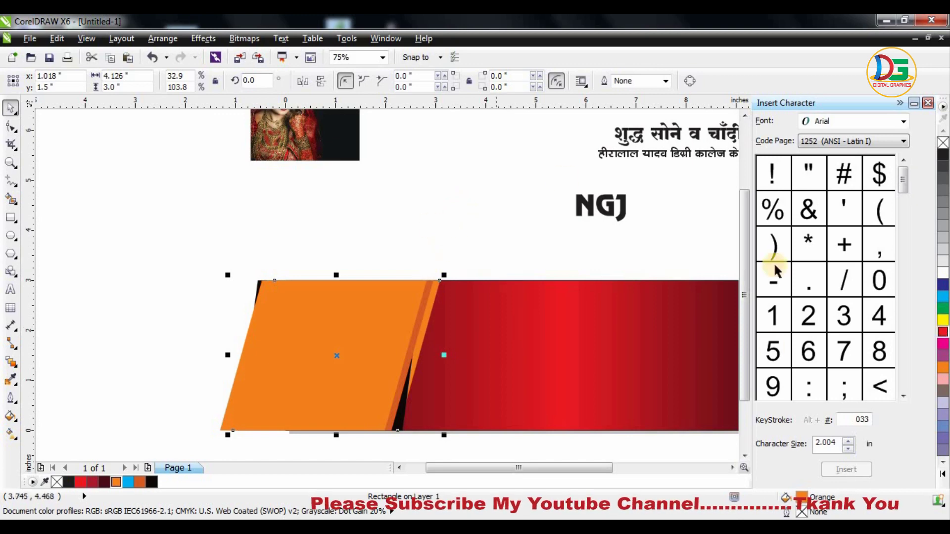
click(420, 306)
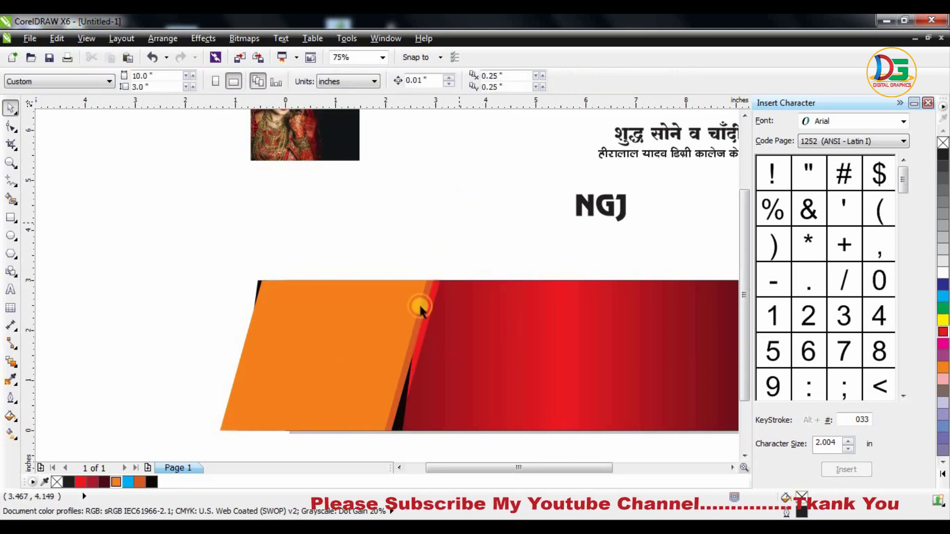
click(431, 311)
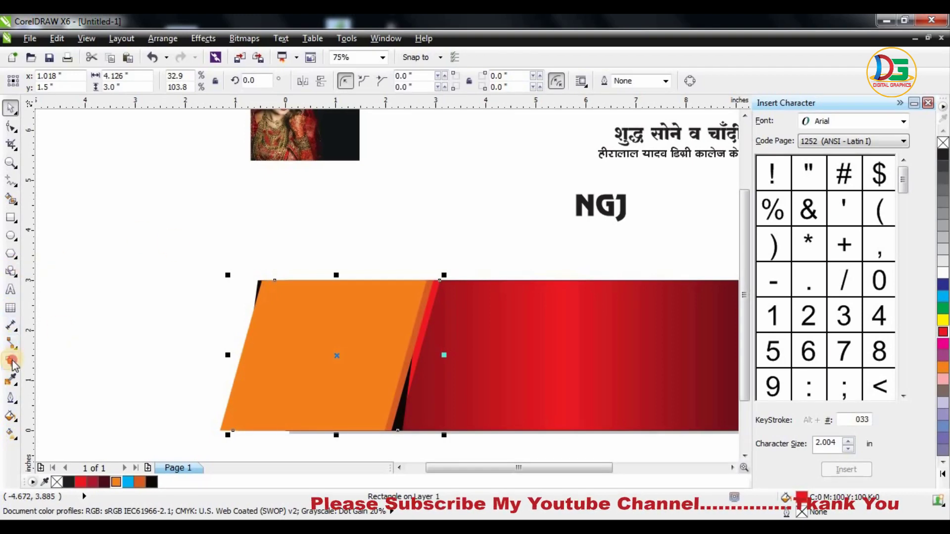
Step: Give the orange parallelogram a soft drop shadow falling left across the red bar
click(12, 363)
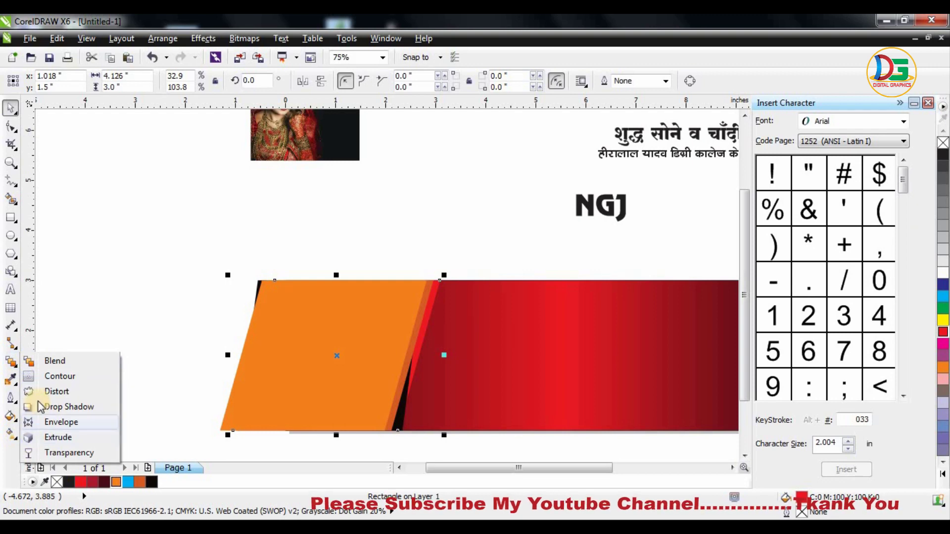
click(60, 407)
mouse_move(439, 355)
mouse_down()
mouse_move(395, 367)
mouse_move(355, 361)
mouse_up()
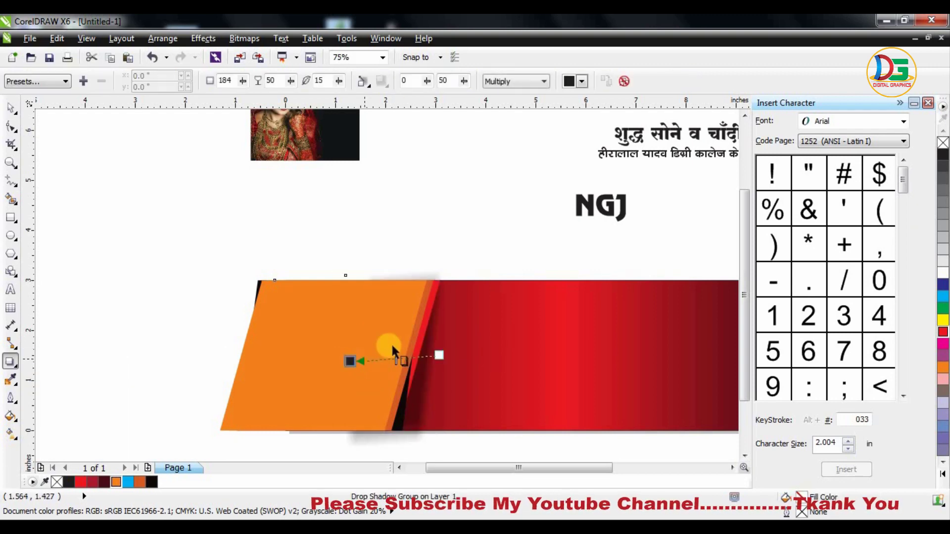
click(10, 107)
click(110, 186)
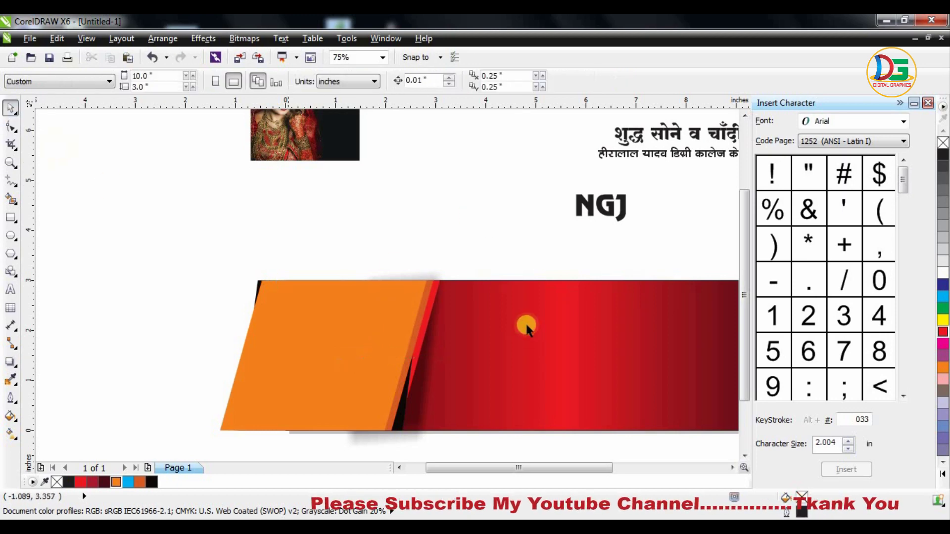
scroll(520, 310, down, 1)
scroll(521, 309, up, 1)
Step: Move the bridal photo down and to the right toward the banner
drag(311, 142, 341, 194)
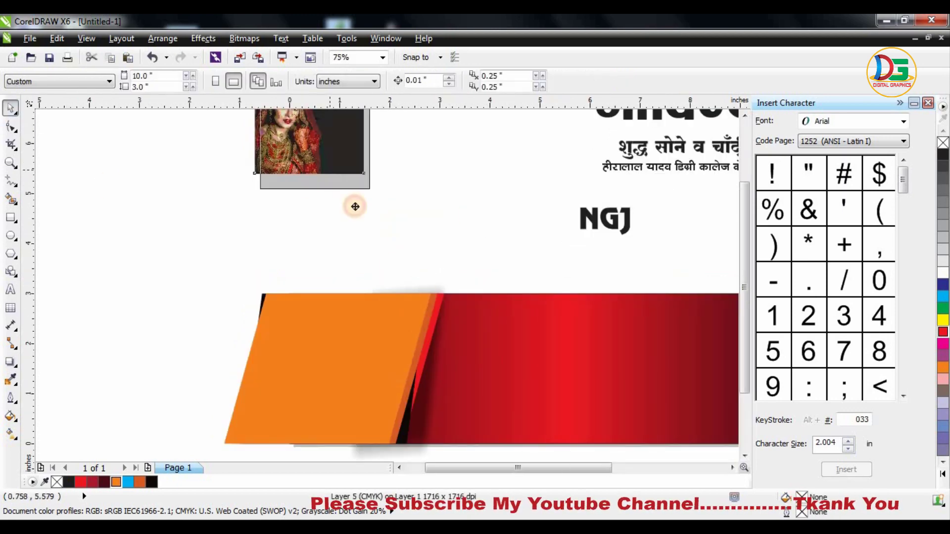
right_click(341, 194)
click(278, 244)
scroll(408, 251, down, 1)
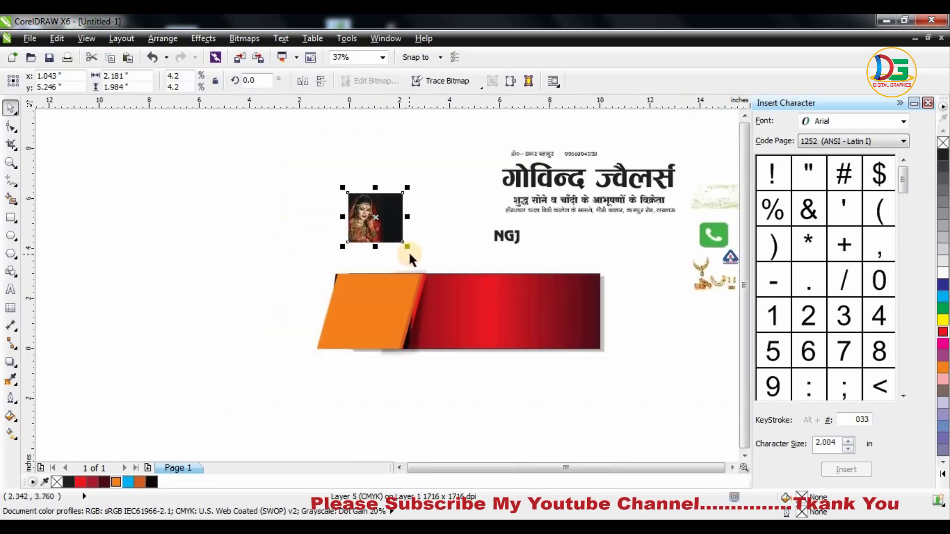
drag(254, 254, 482, 396)
click(360, 211)
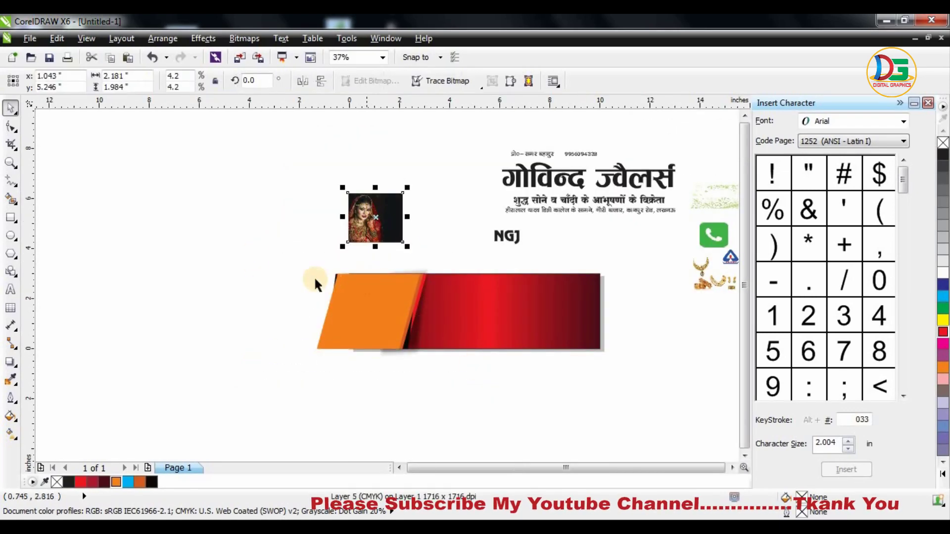
click(314, 280)
scroll(413, 339, up, 1)
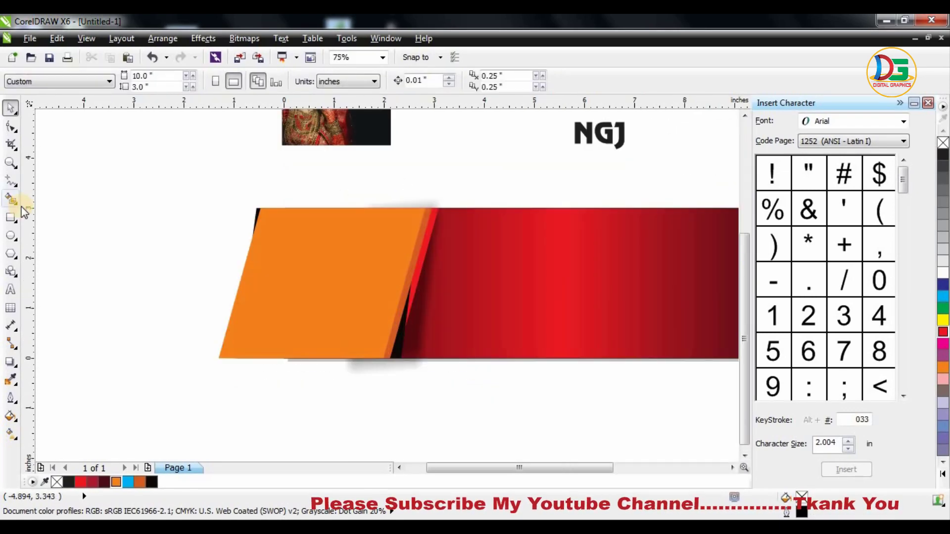
Step: Add a vertical guideline near the banner's left edge
drag(49, 207, 308, 243)
click(286, 243)
click(361, 297)
drag(360, 297, 462, 382)
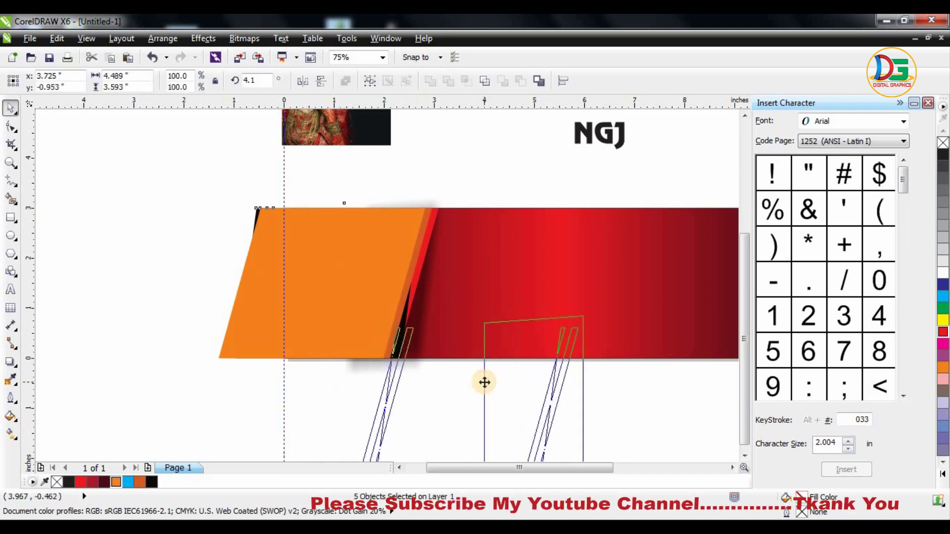
key(ctrl+z)
click(143, 275)
Step: PowerClip the bridal photo inside the orange parallelogram
drag(346, 134, 379, 160)
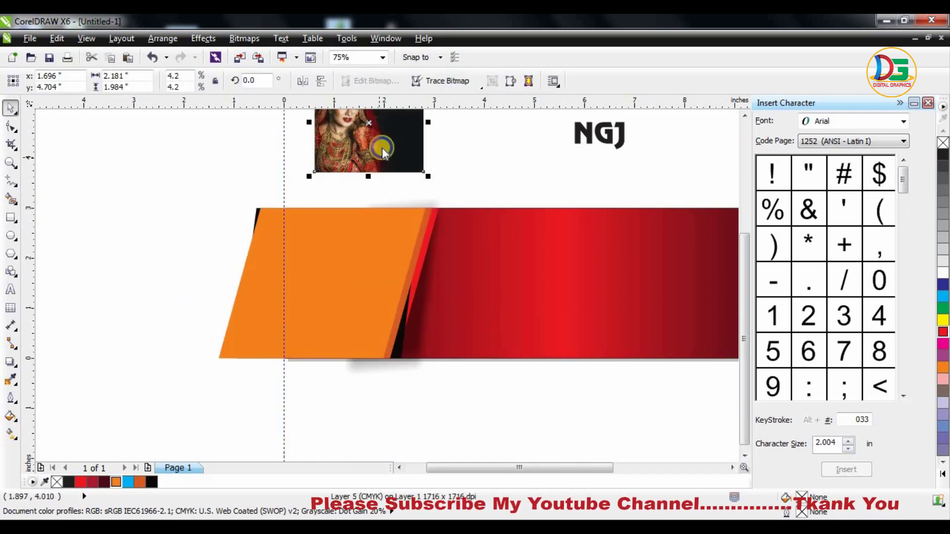
right_click(379, 161)
click(426, 21)
click(322, 271)
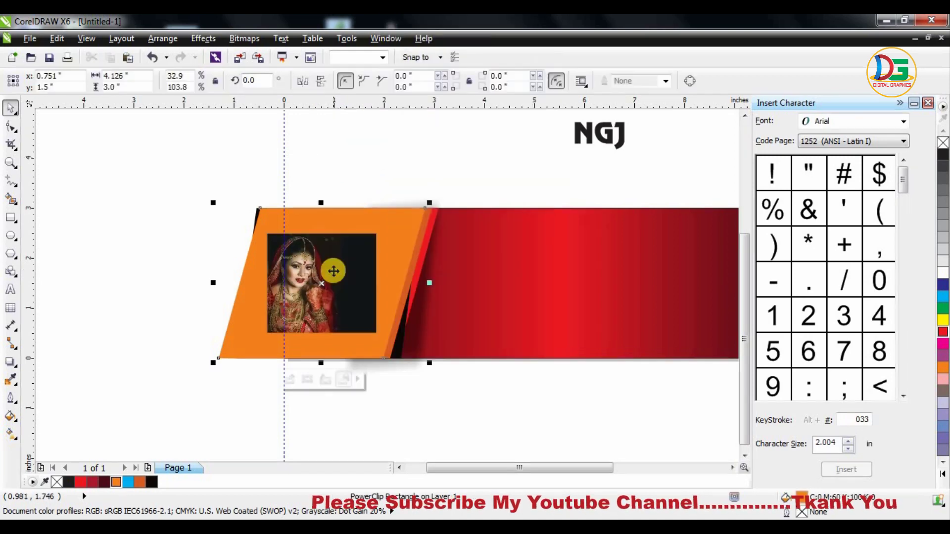
Step: Enlarge and reposition the photo within the orange frame, then finish editing
click(291, 378)
click(351, 286)
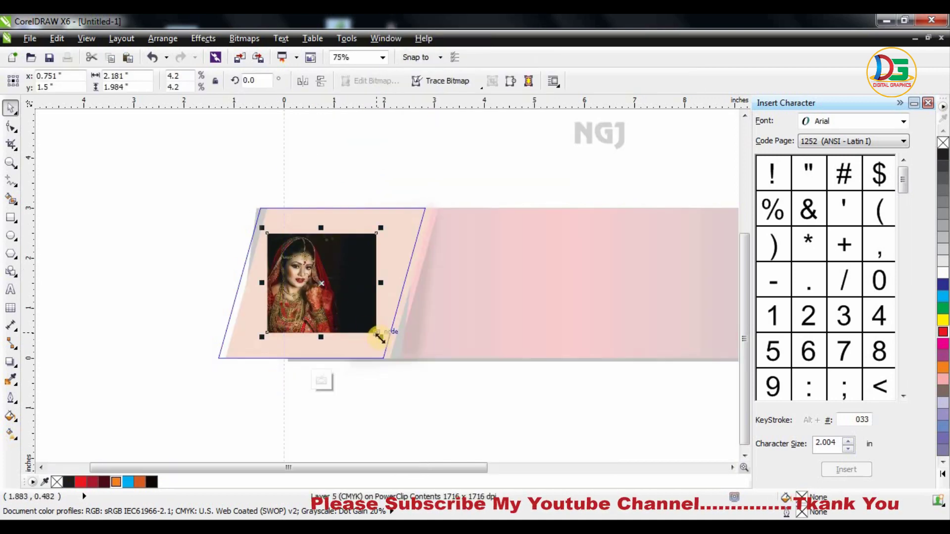
drag(378, 333, 426, 379)
drag(426, 232, 465, 196)
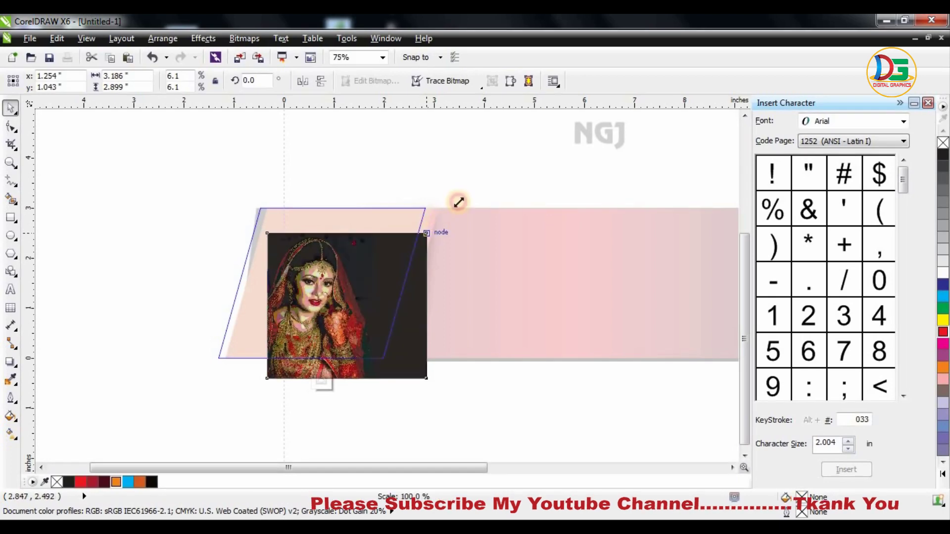
drag(270, 264, 322, 263)
scroll(288, 272, up, 2)
scroll(333, 263, down, 2)
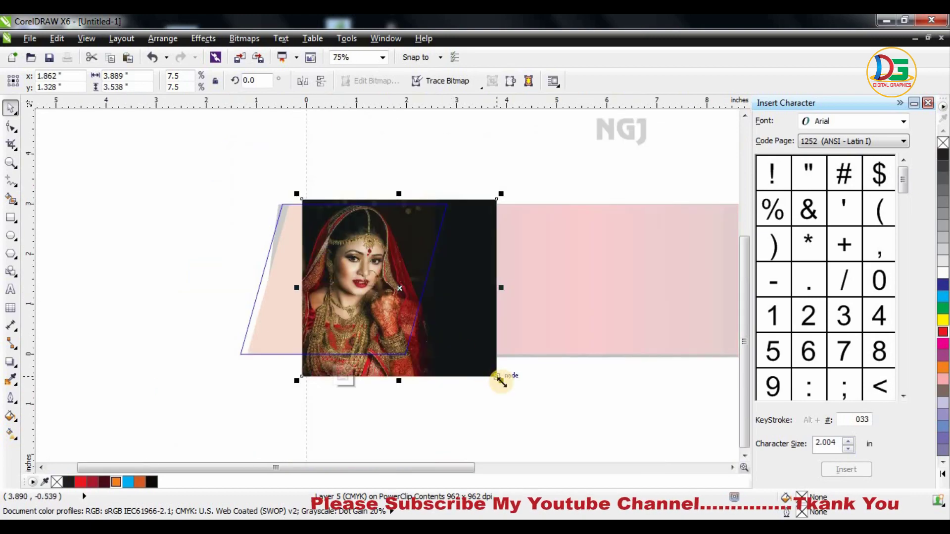
drag(501, 382, 485, 366)
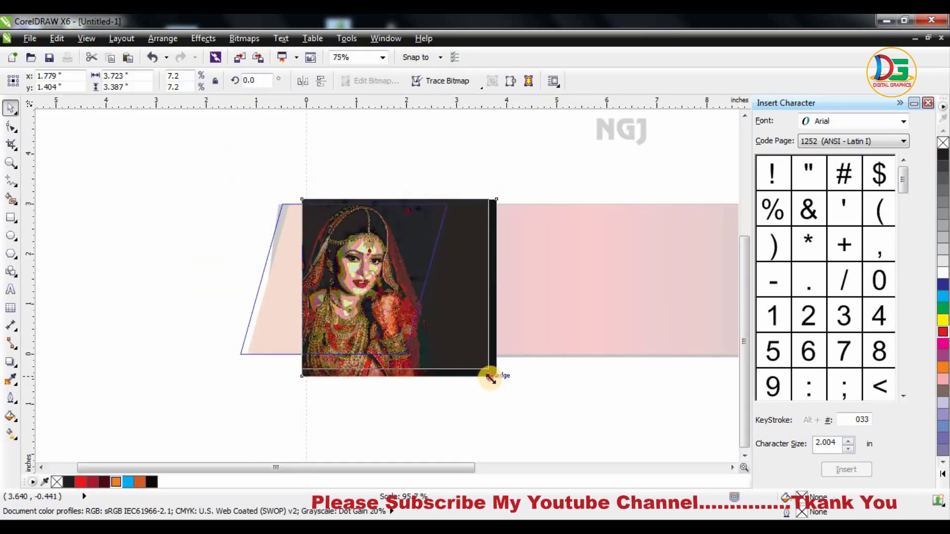
click(341, 377)
Step: Select the five banner objects, test a downward move, and undo it
drag(219, 159, 522, 441)
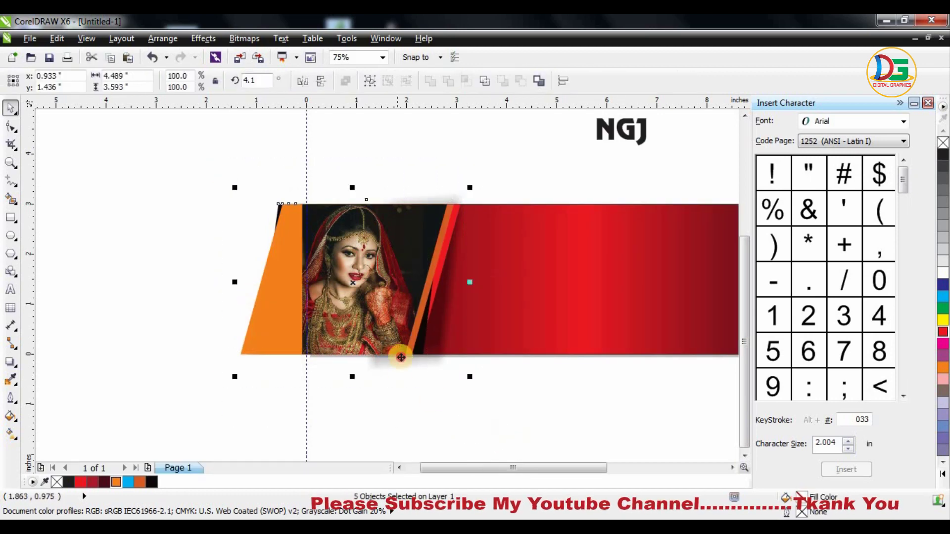
drag(401, 358, 411, 440)
key(ctrl+z)
right_click(626, 281)
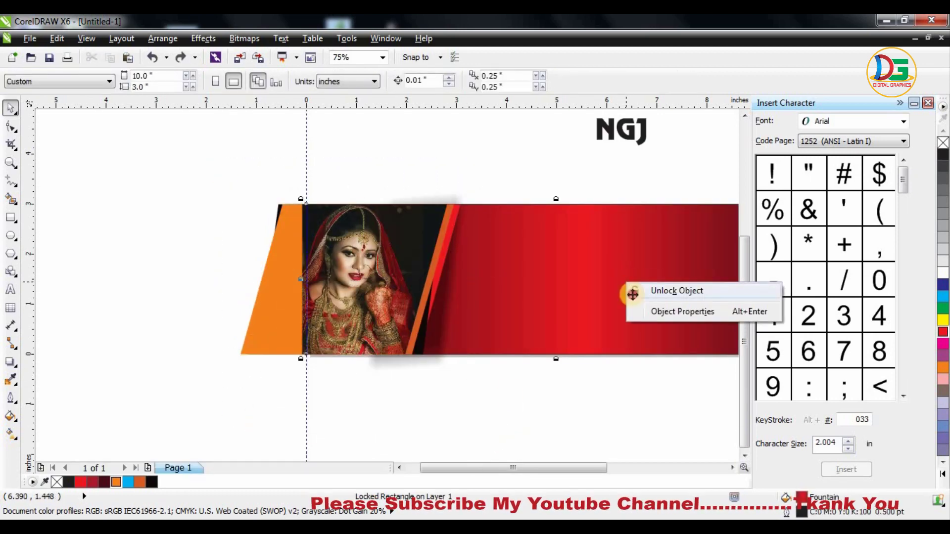
click(677, 291)
Step: Move the photo and its strip shapes onto the banner and PowerClip them inside the red rectangle
drag(225, 185, 493, 412)
drag(410, 262, 430, 354)
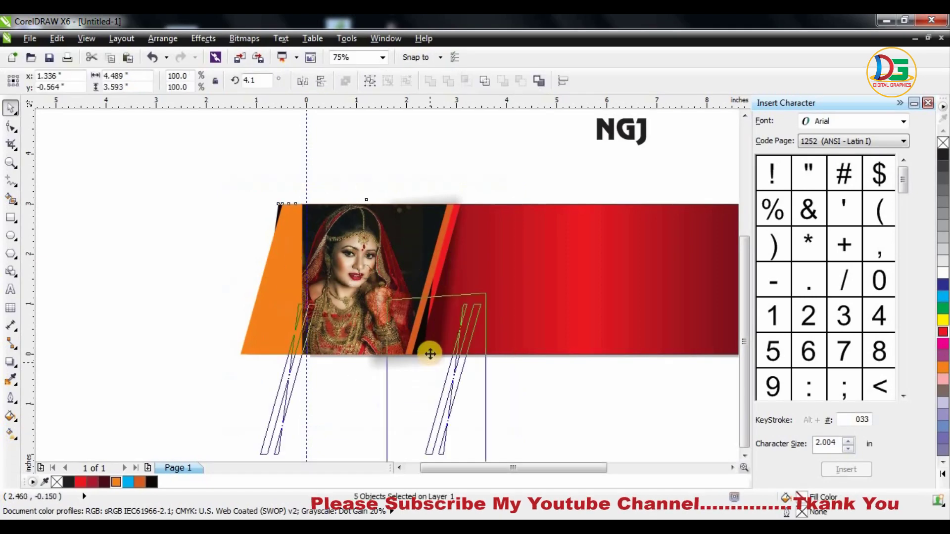
right_click(408, 304)
click(528, 22)
click(553, 228)
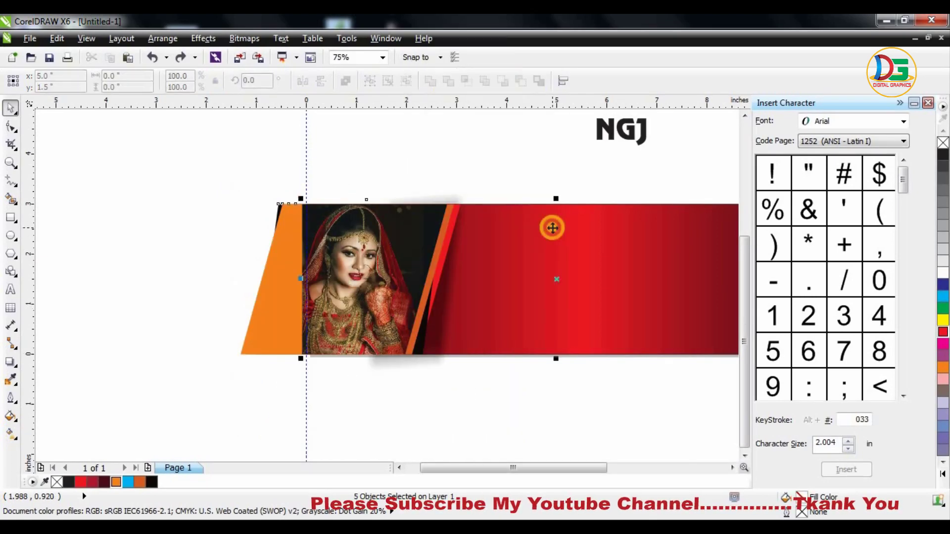
click(329, 372)
Step: Review the clipped banner and select the NGJ text
scroll(381, 356, down, 1)
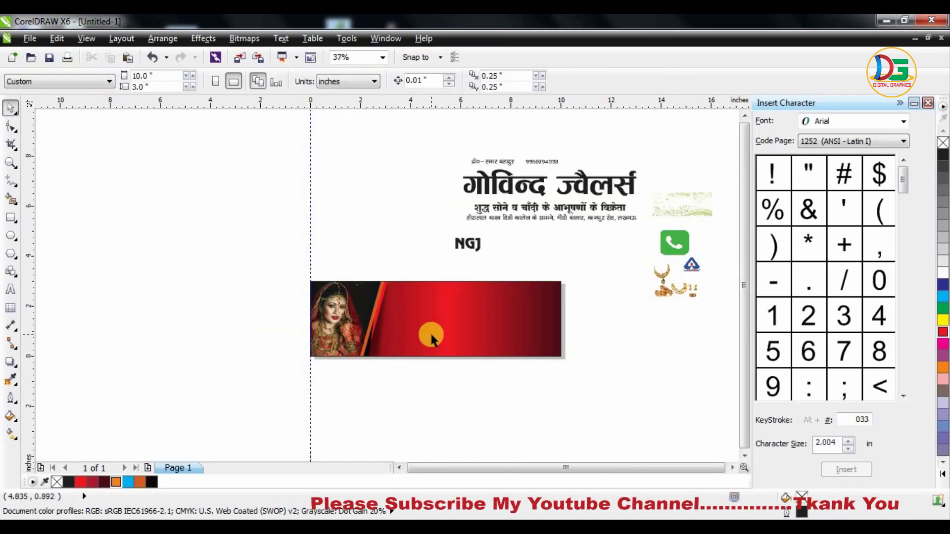
scroll(430, 332, up, 1)
scroll(407, 236, down, 1)
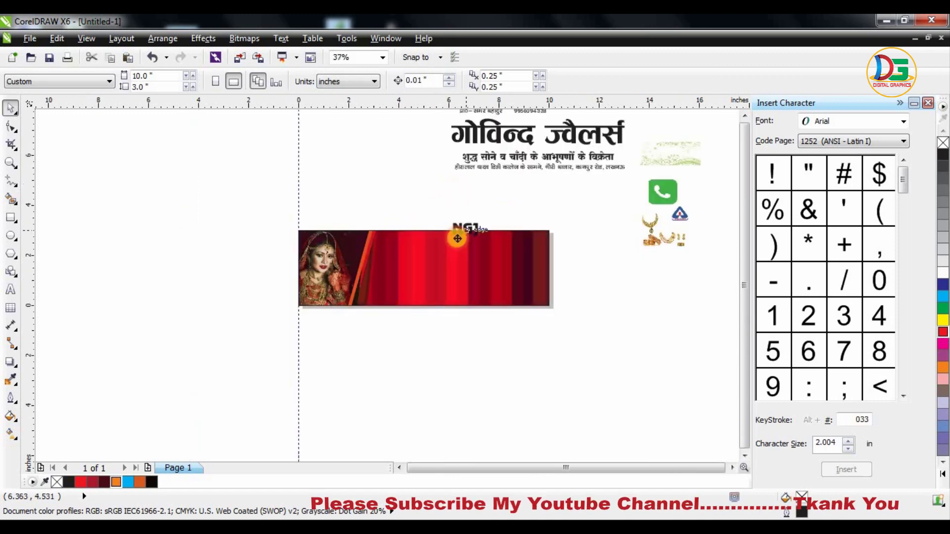
click(462, 204)
scroll(463, 204, up, 1)
click(10, 236)
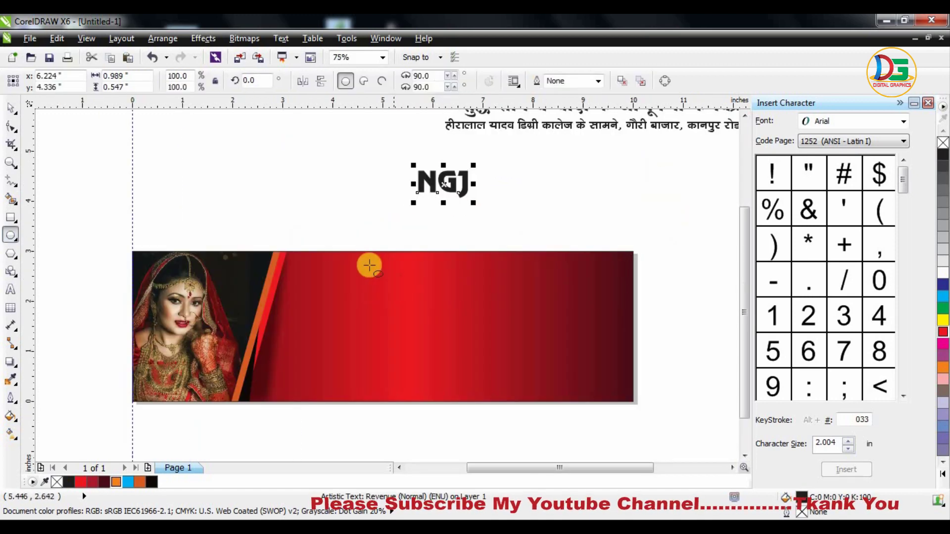
Step: Draw a small ellipse near the banner's top with a linear gradient and a gold-brown stop
drag(366, 263, 439, 280)
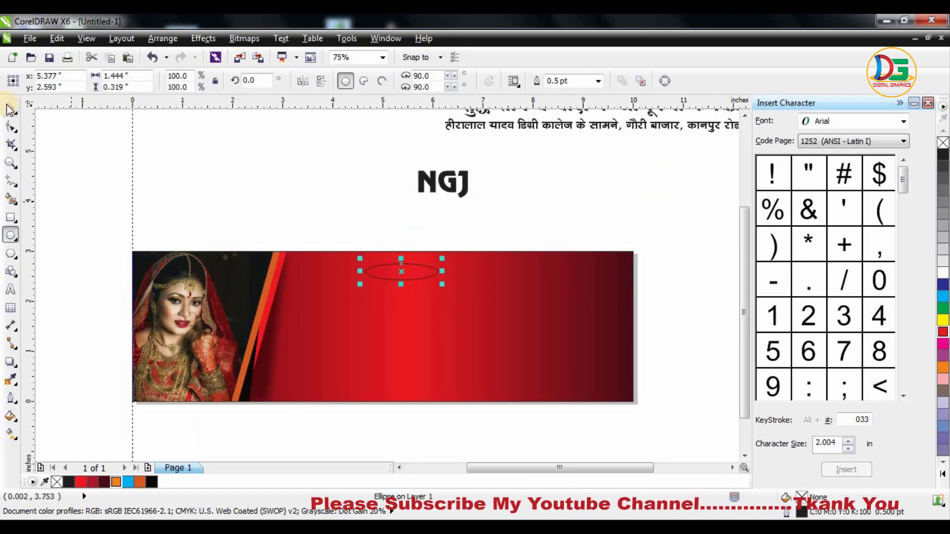
key(g)
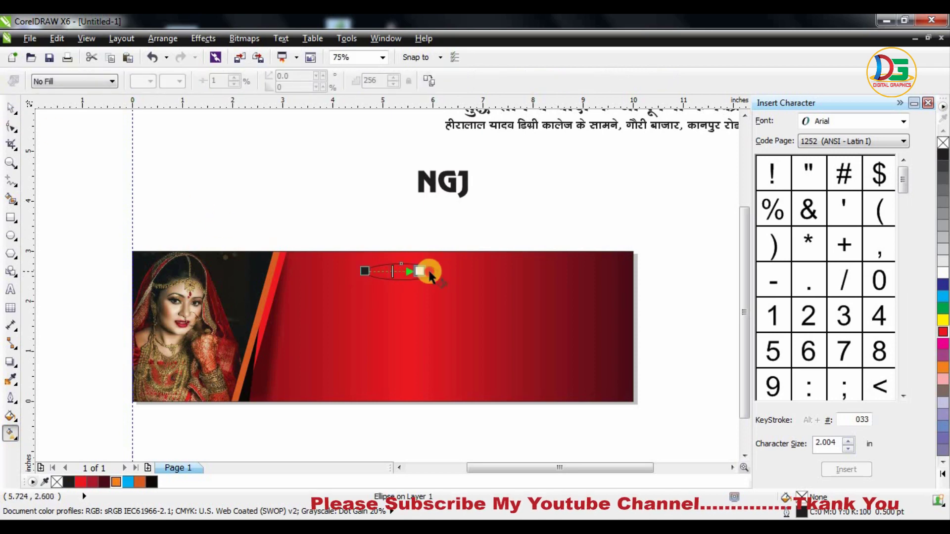
drag(430, 275, 436, 272)
scroll(436, 271, up, 1)
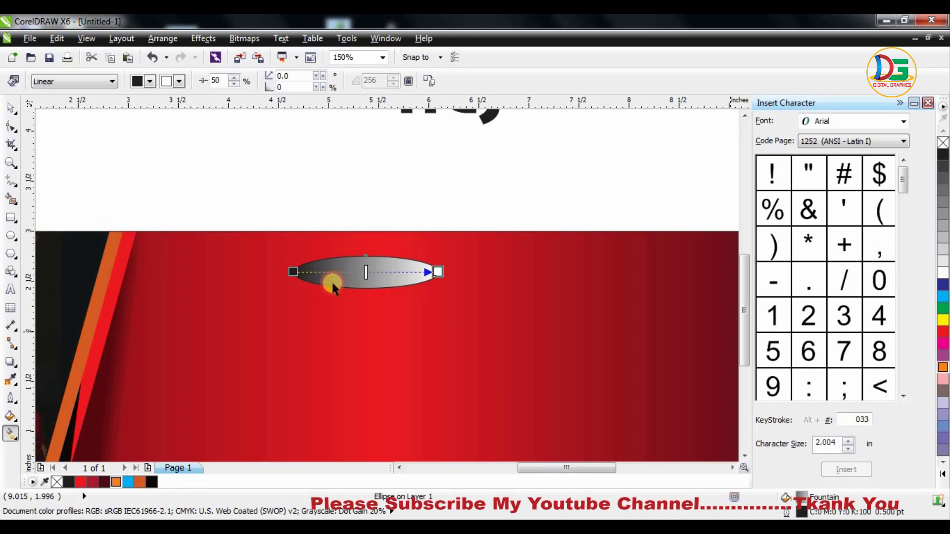
drag(330, 277, 329, 272)
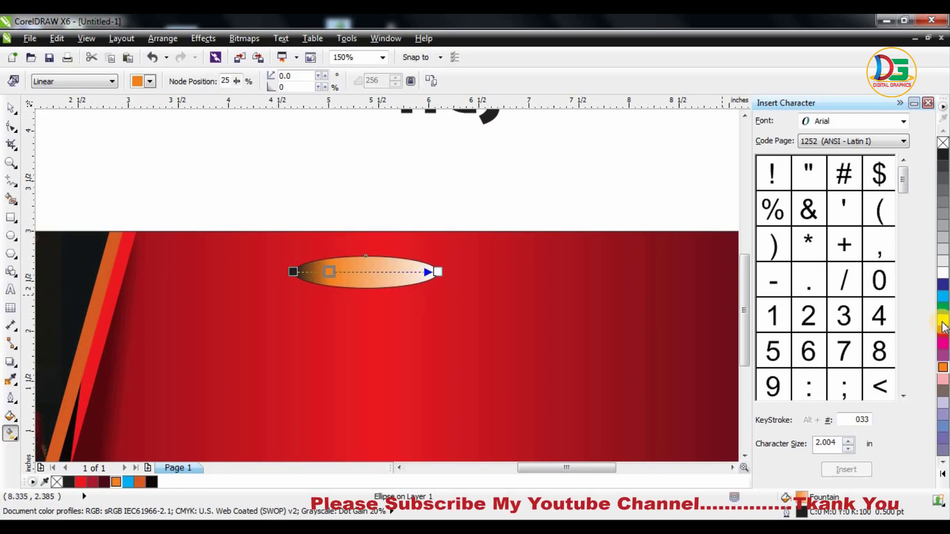
click(941, 368)
click(930, 379)
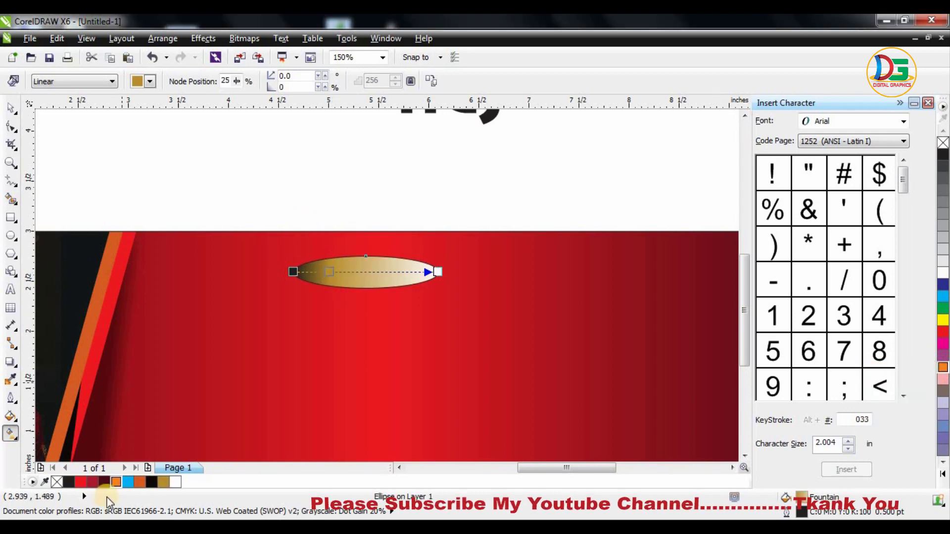
Step: Add orange and tan stops, a yellow end, orange start, and orange middle to the gradient
drag(116, 482, 365, 272)
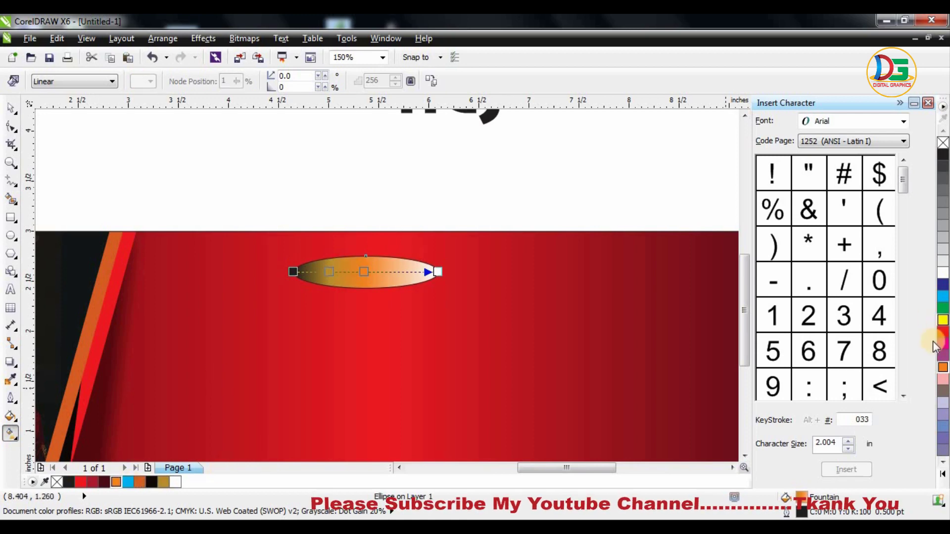
drag(376, 309, 395, 273)
drag(941, 324, 438, 272)
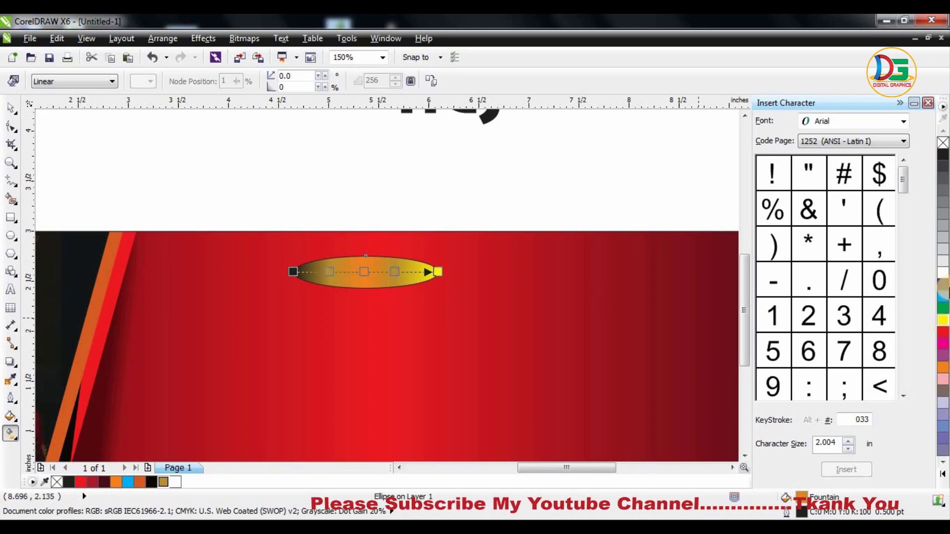
drag(945, 277, 310, 272)
drag(117, 489, 294, 272)
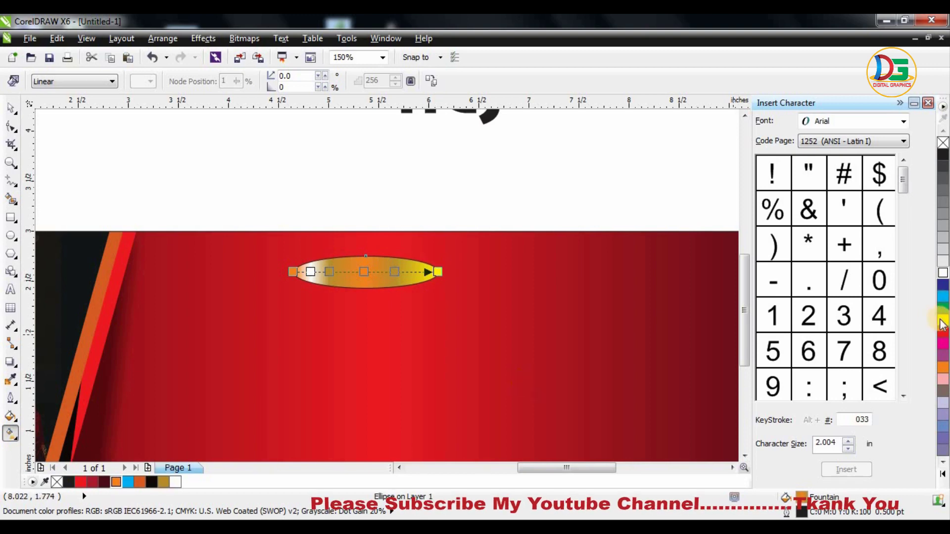
drag(943, 324, 438, 272)
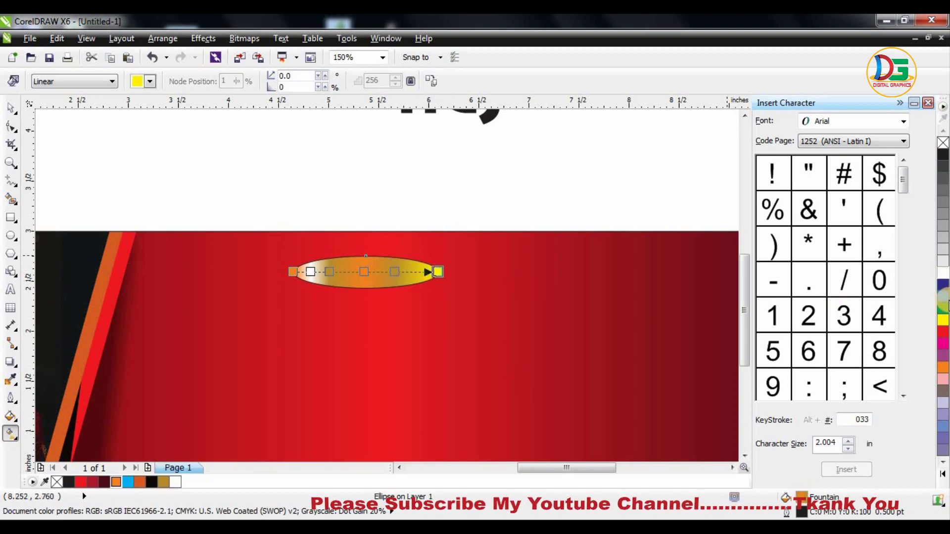
click(945, 321)
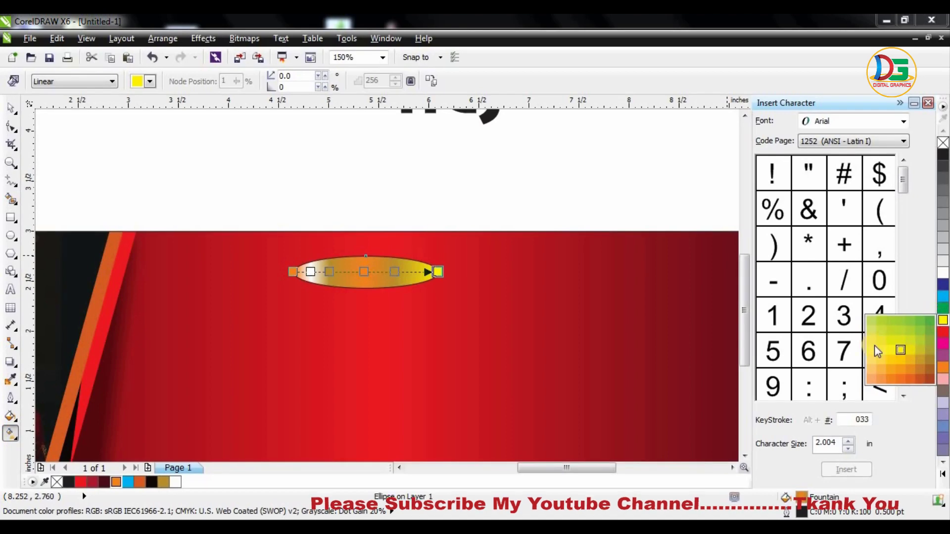
drag(872, 352, 361, 275)
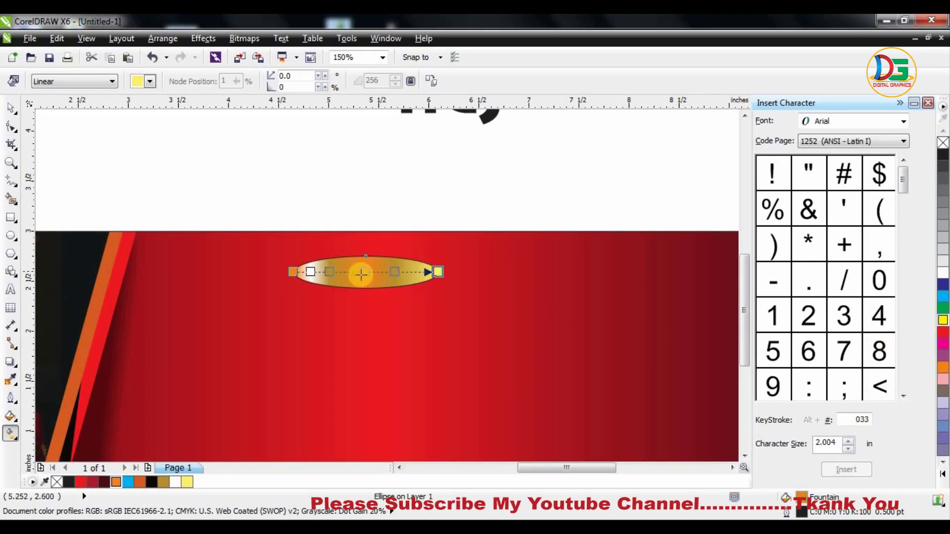
Step: Remove the ellipse's outline and add a centred 86.5% copy filled black
click(11, 106)
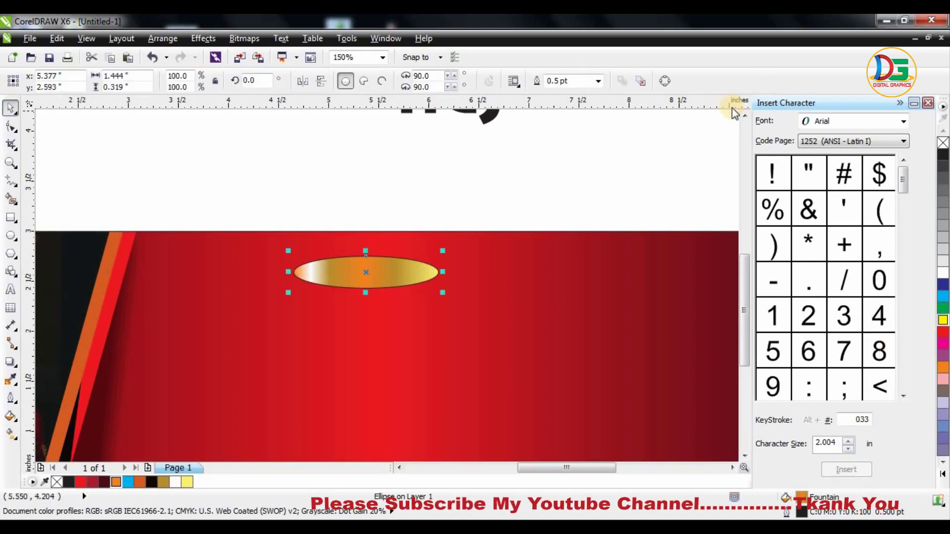
click(598, 82)
click(556, 91)
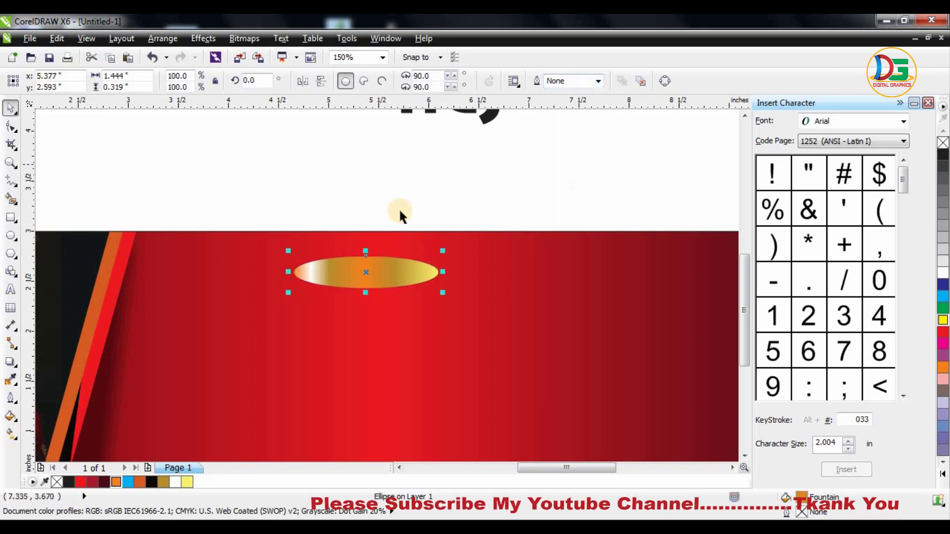
drag(444, 250, 435, 252)
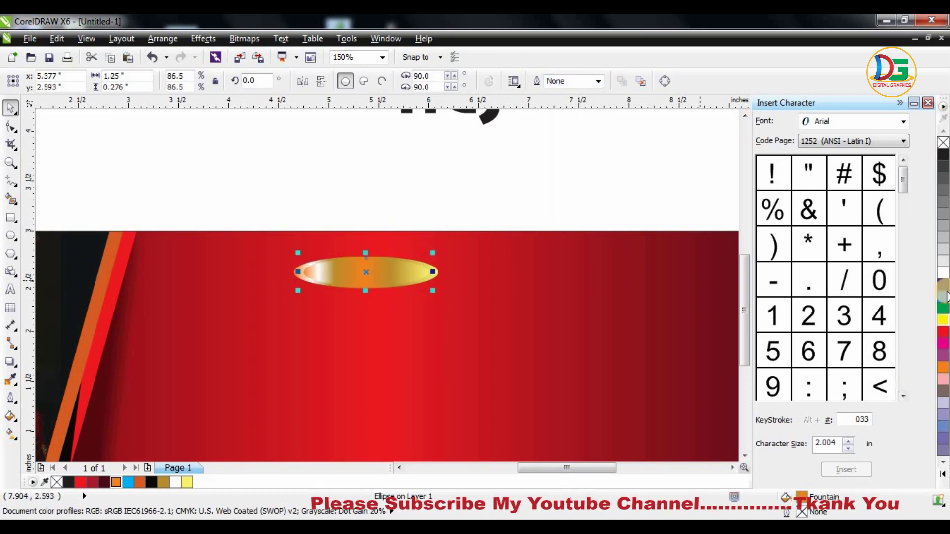
click(943, 155)
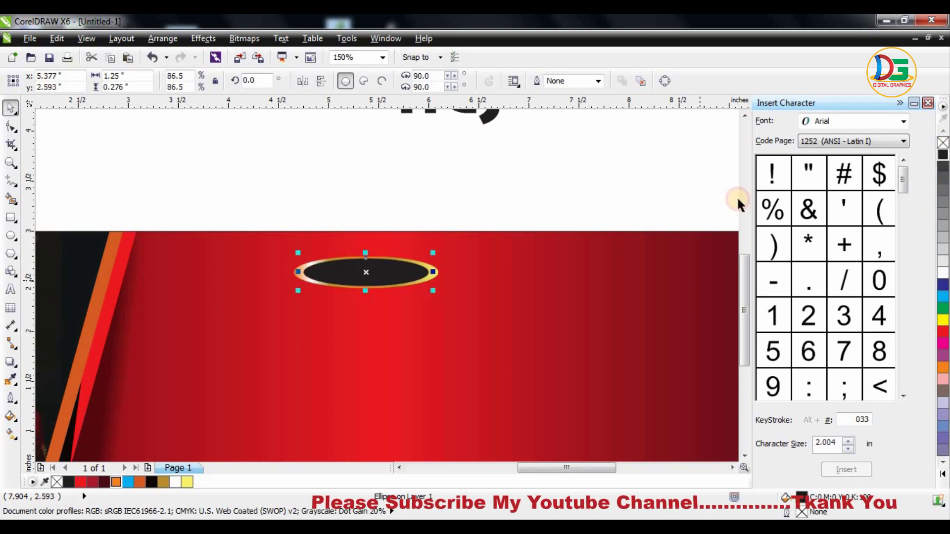
click(336, 164)
Step: Enlarge both ellipses slightly as a gold ring and place it along the banner's top edge
drag(257, 184, 449, 294)
drag(367, 293, 370, 297)
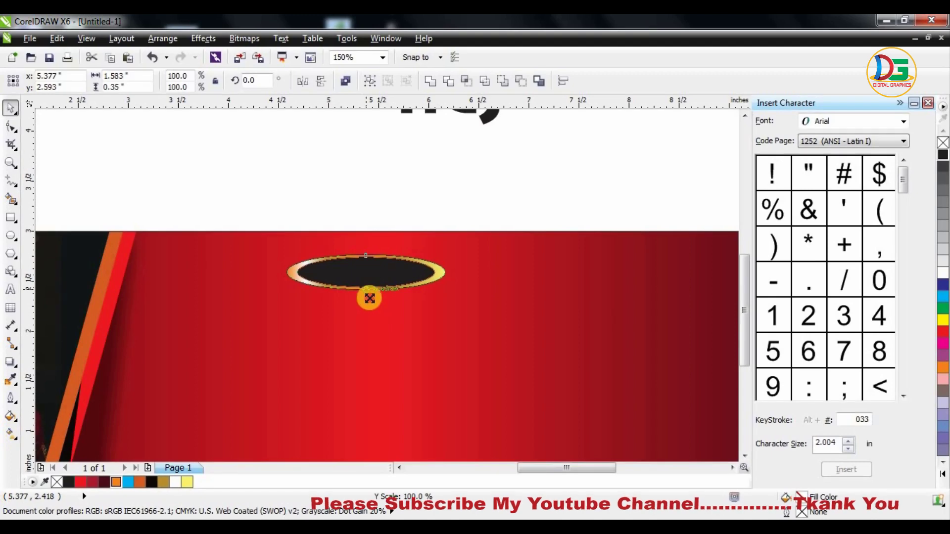
scroll(434, 197, down, 1)
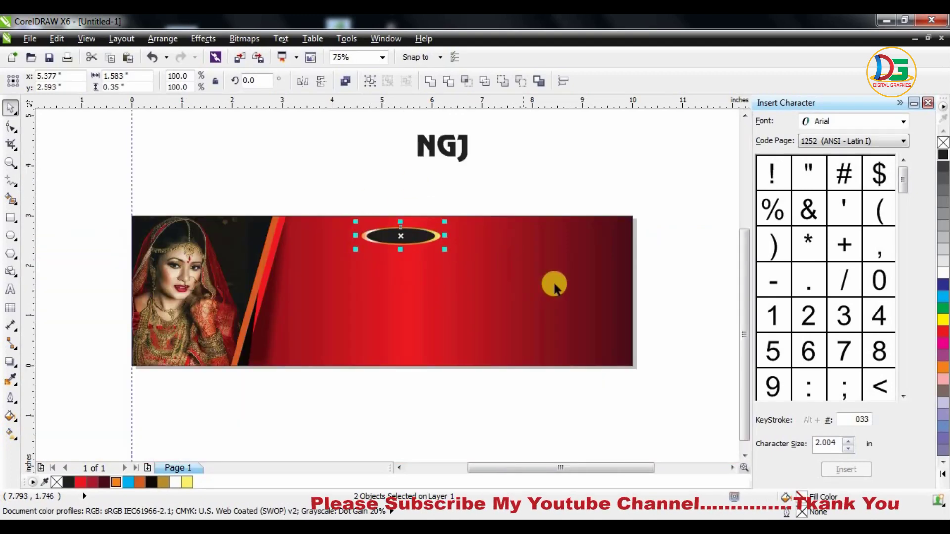
click(562, 263)
click(544, 174)
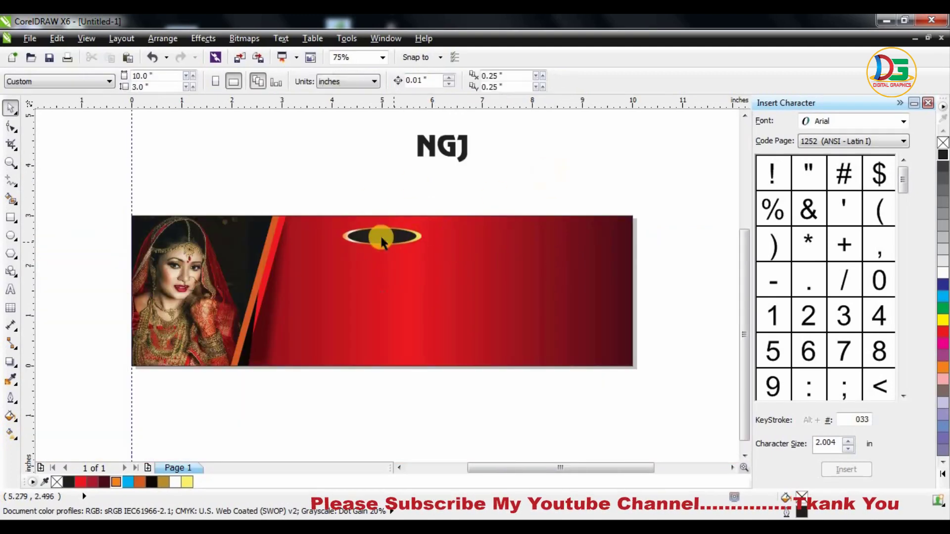
click(381, 238)
scroll(374, 213, up, 1)
scroll(407, 256, down, 1)
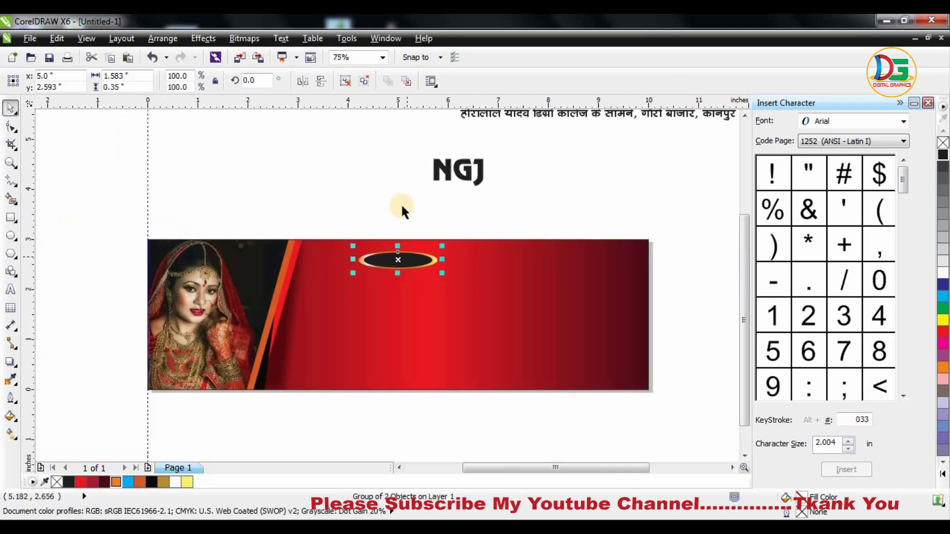
drag(421, 257, 482, 245)
Step: Move the Hindi title into the red banner, enlarge it to span it, and lift the gold ring above
scroll(403, 232, down, 2)
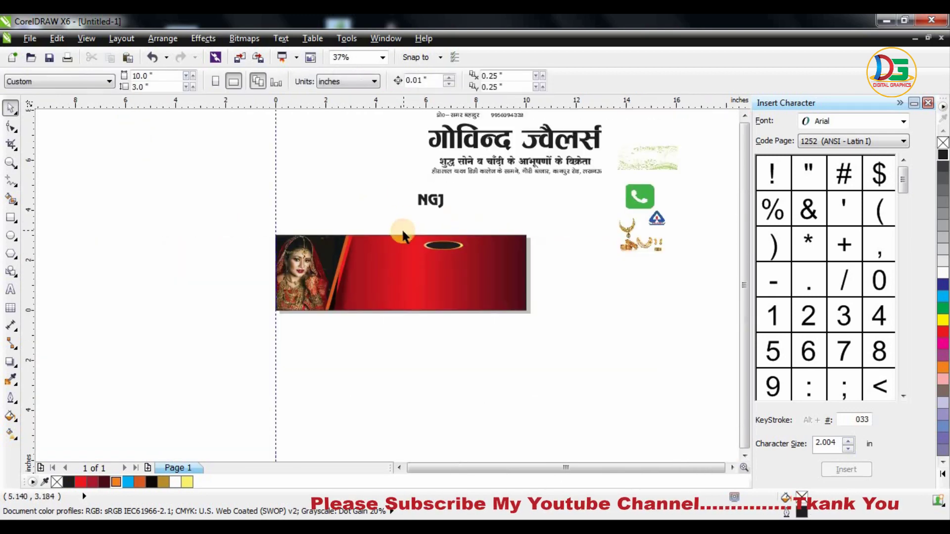
drag(464, 201, 525, 242)
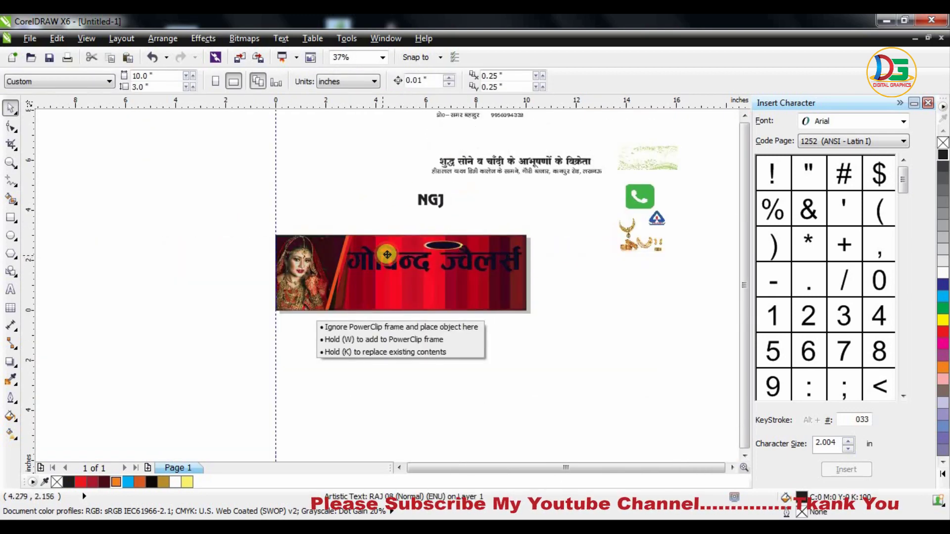
scroll(526, 242, up, 2)
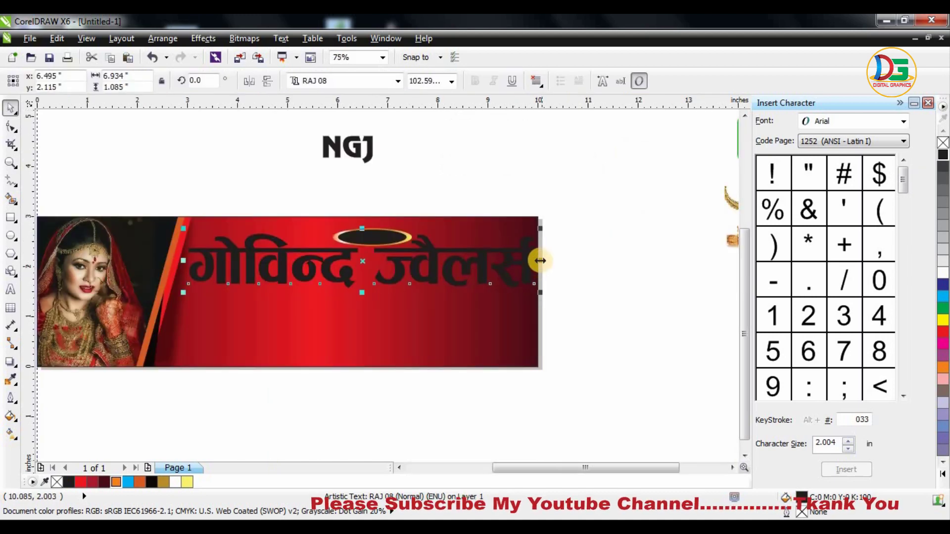
drag(540, 261, 529, 257)
click(490, 191)
drag(392, 238, 409, 195)
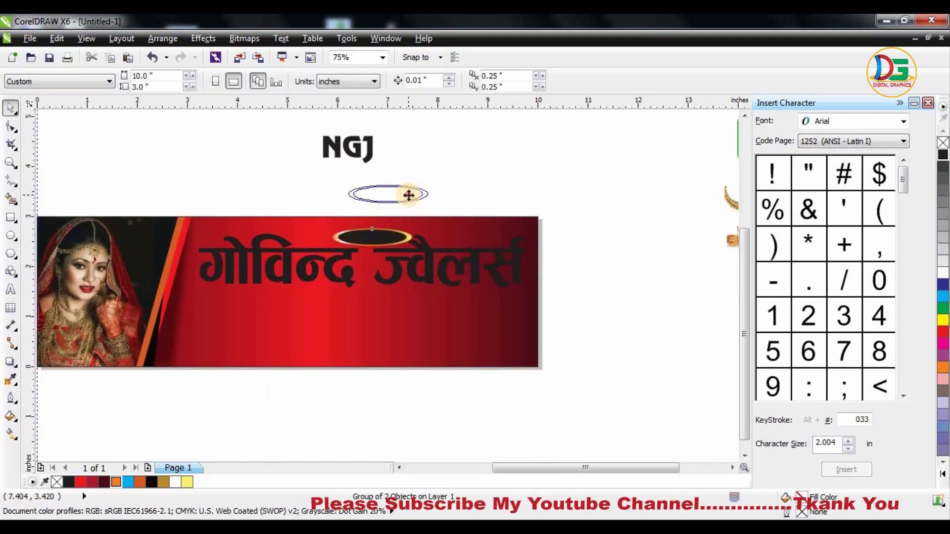
Step: Nudge the Hindi title slightly upward and fill it yellow
click(356, 253)
click(612, 228)
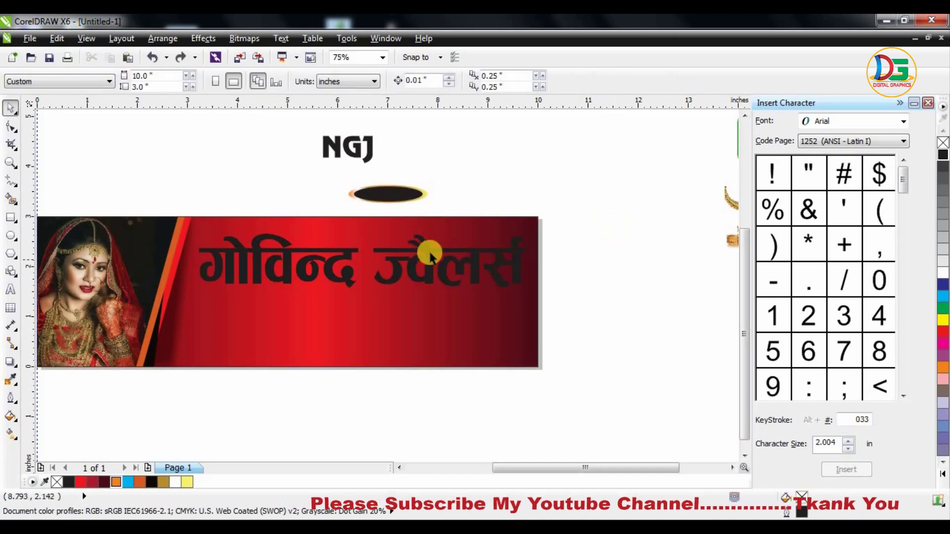
drag(429, 255, 430, 248)
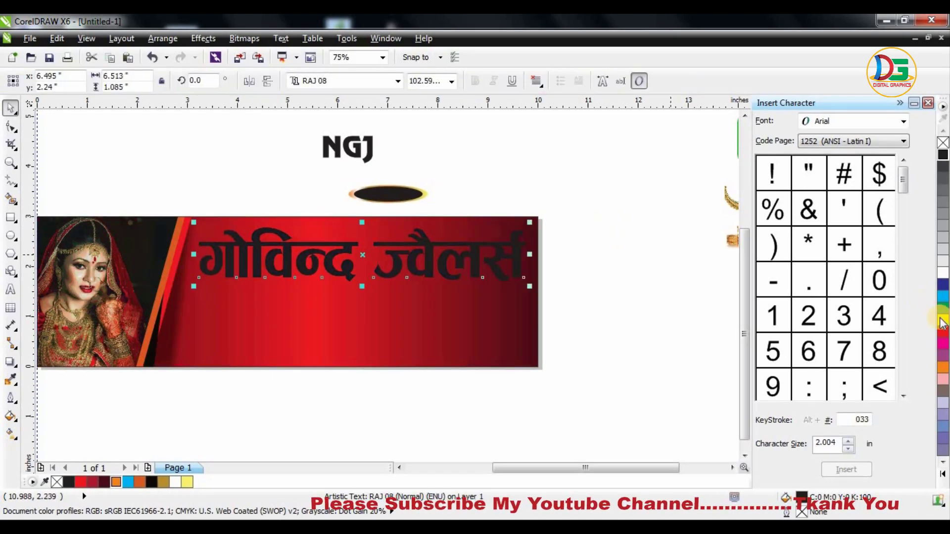
click(946, 323)
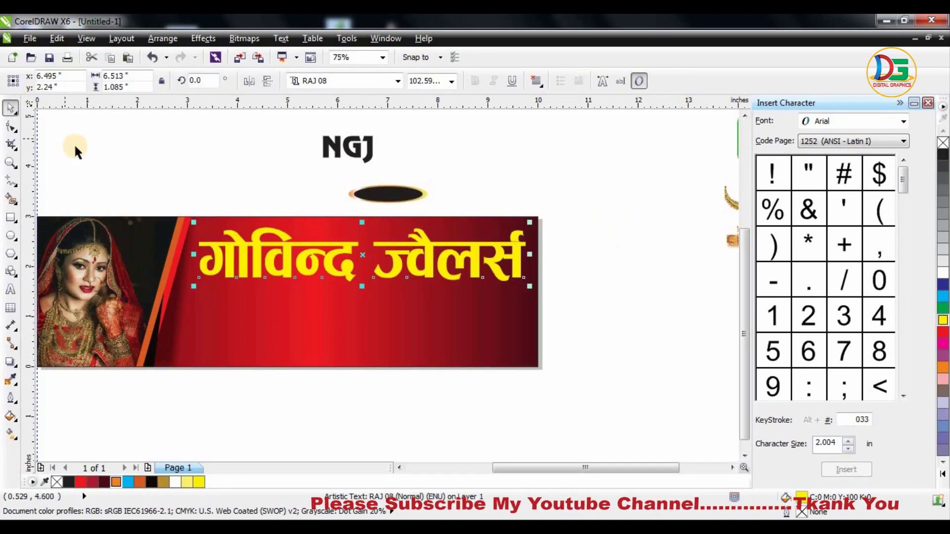
scroll(334, 255, up, 2)
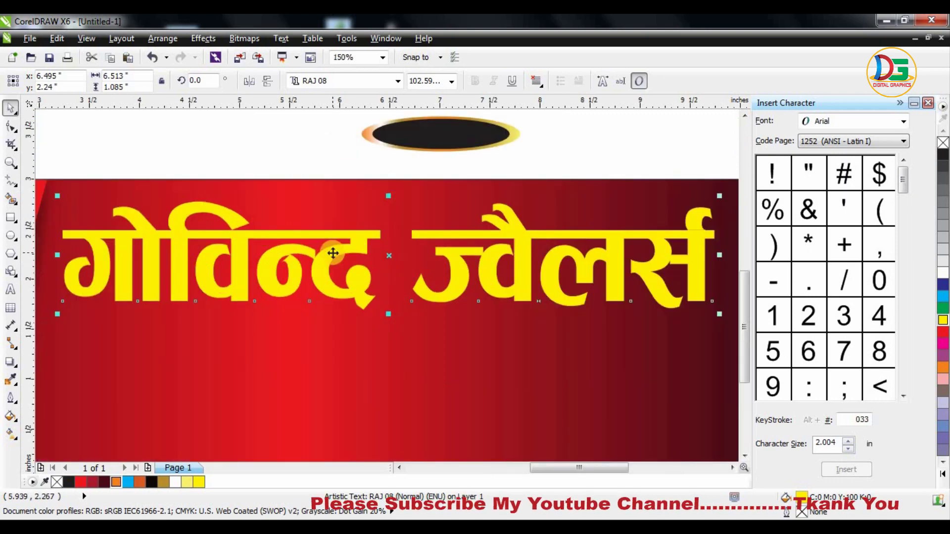
Step: Give the title a 24 pt red outline with rounded corners
key(F12)
click(397, 195)
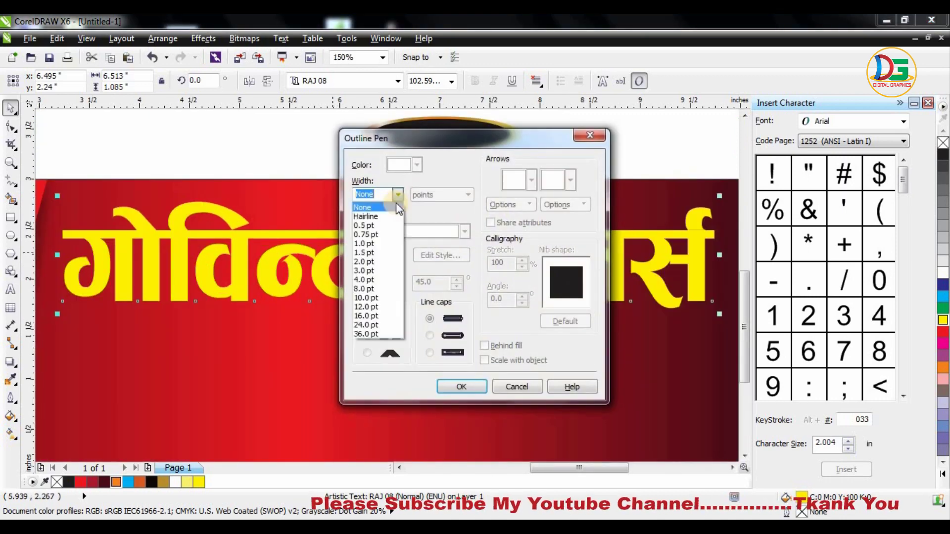
click(366, 325)
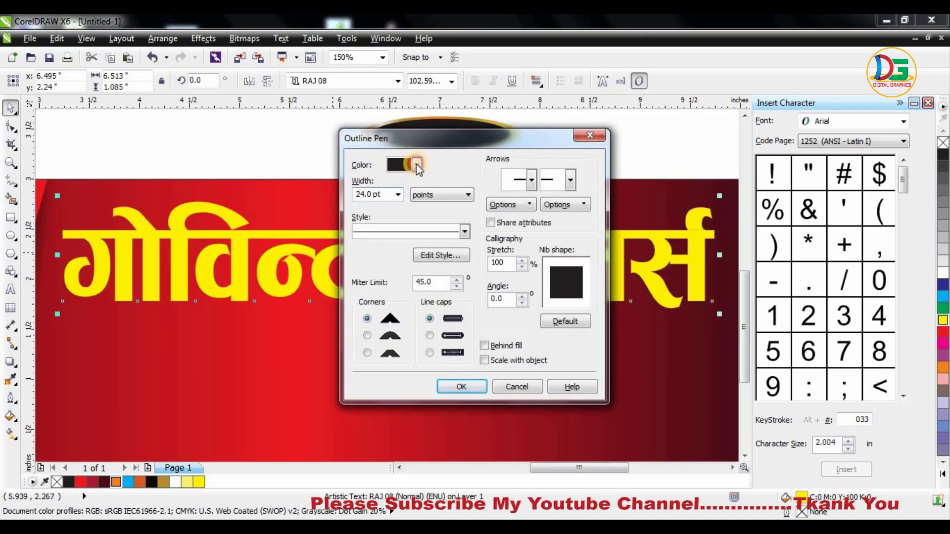
click(416, 164)
click(422, 213)
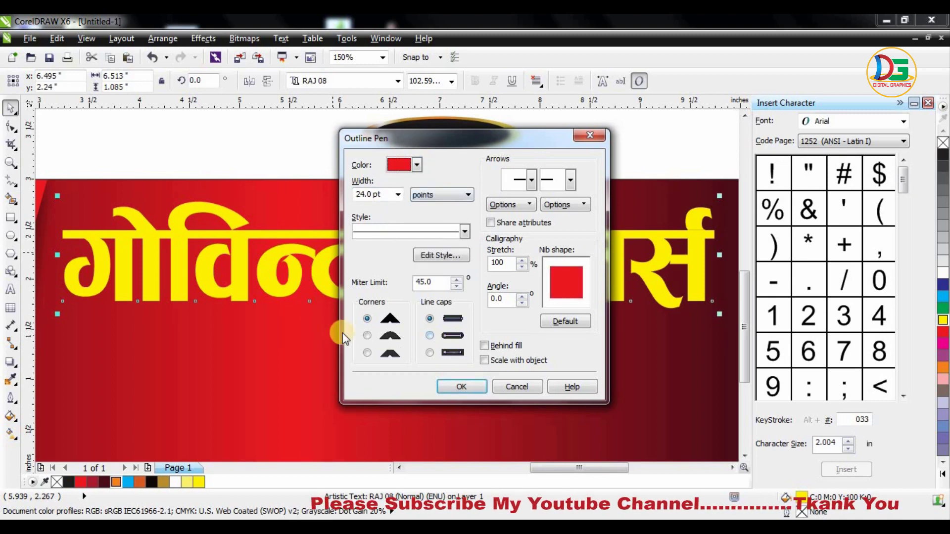
click(367, 336)
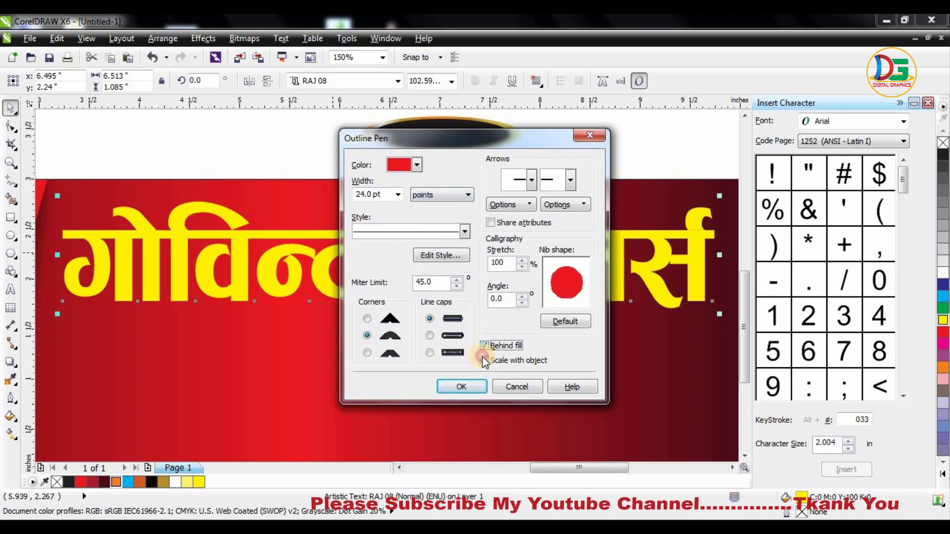
click(465, 388)
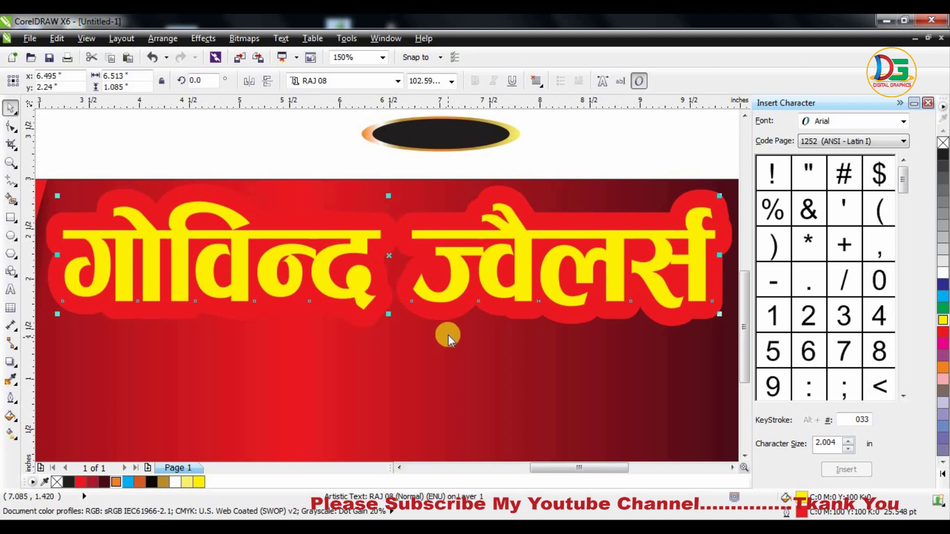
Step: Reduce the title's red outline width to 10 pt
key(F12)
click(398, 195)
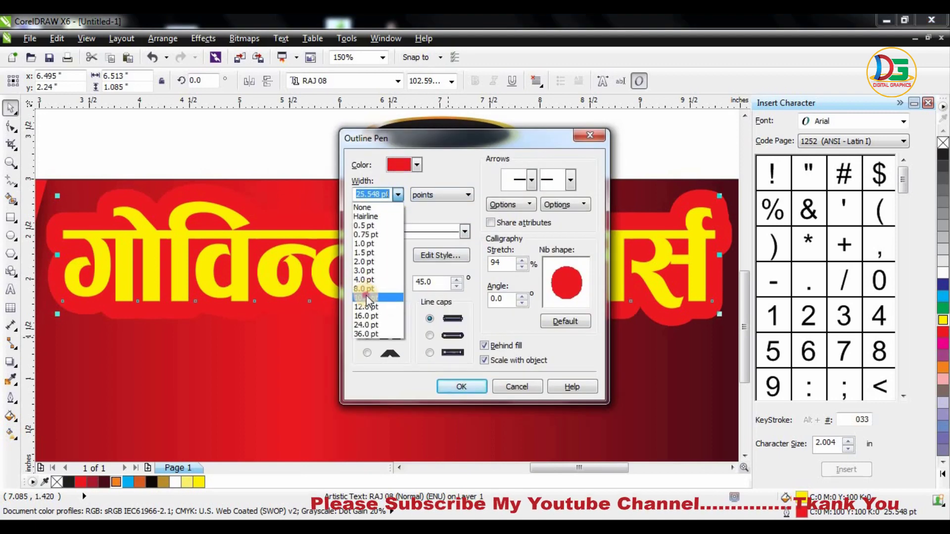
click(367, 298)
click(461, 386)
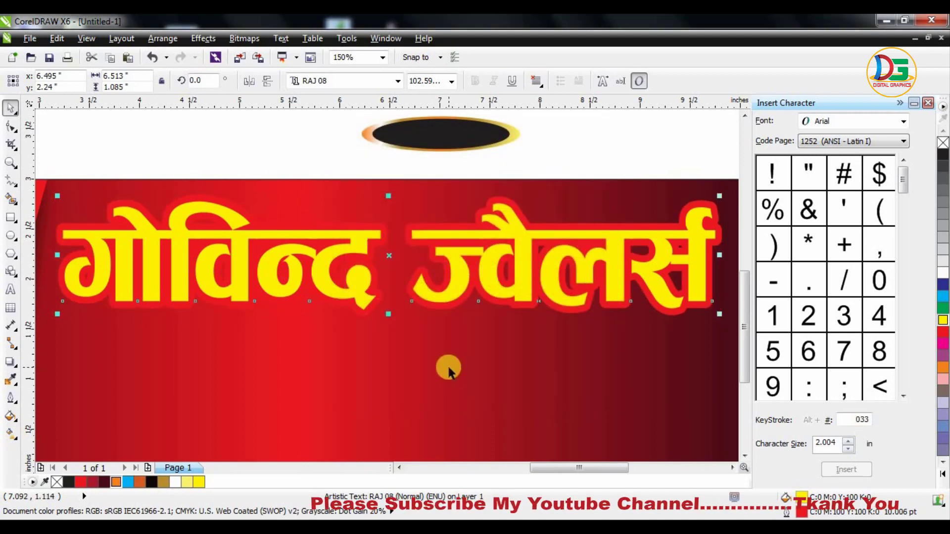
Step: Reduce the title's red outline width further to 8 pt
key(F12)
click(399, 194)
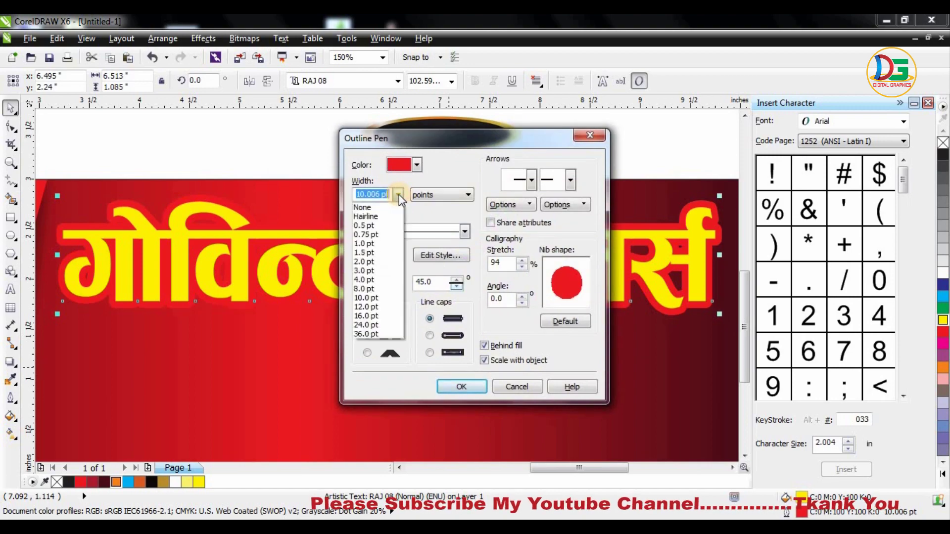
click(367, 290)
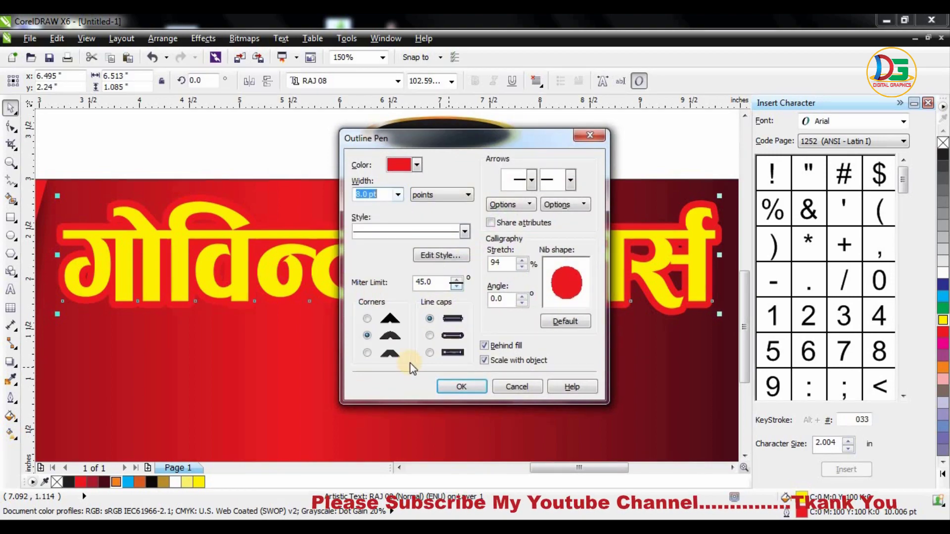
click(460, 387)
scroll(403, 303, down, 2)
scroll(404, 303, up, 2)
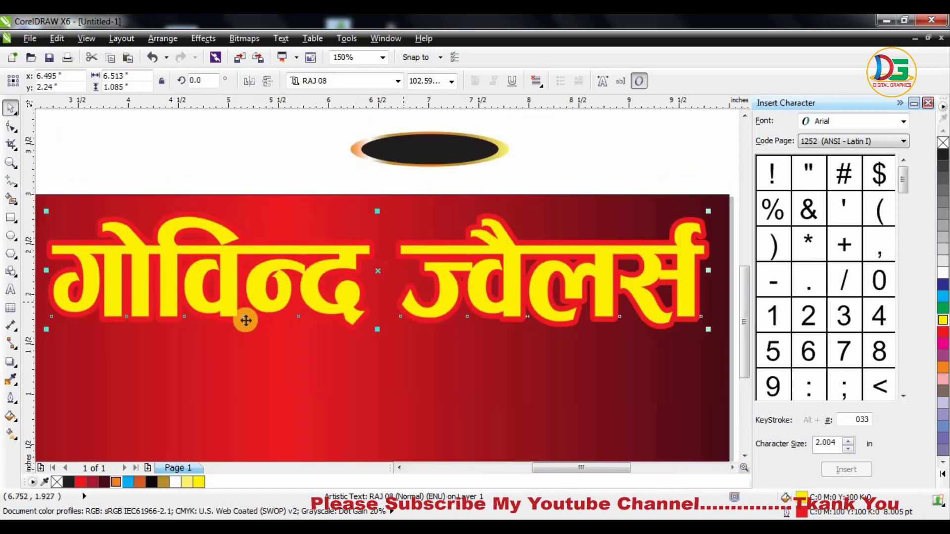
click(11, 363)
Step: Cast a drop shadow down-right from the Hindi title and reduce its feathering
drag(394, 330, 417, 342)
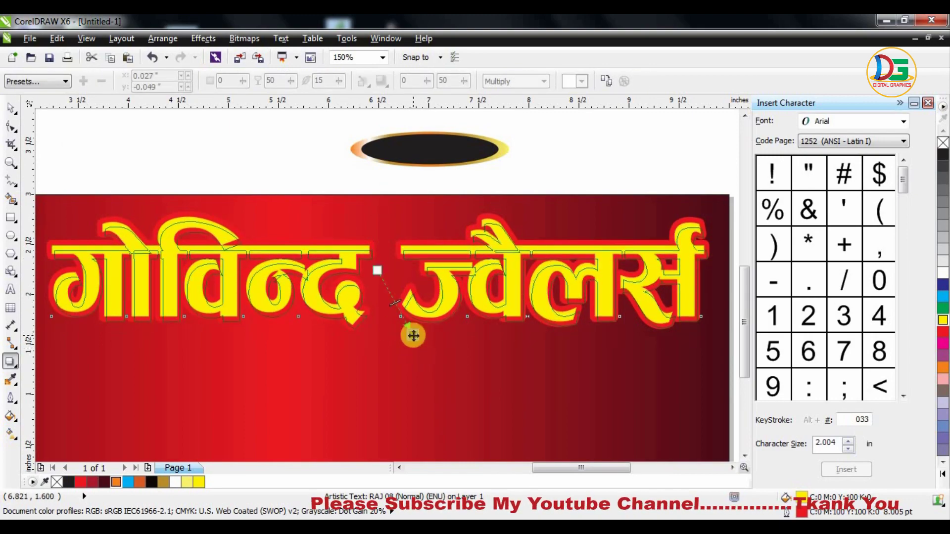
scroll(425, 319, down, 4)
scroll(435, 315, up, 2)
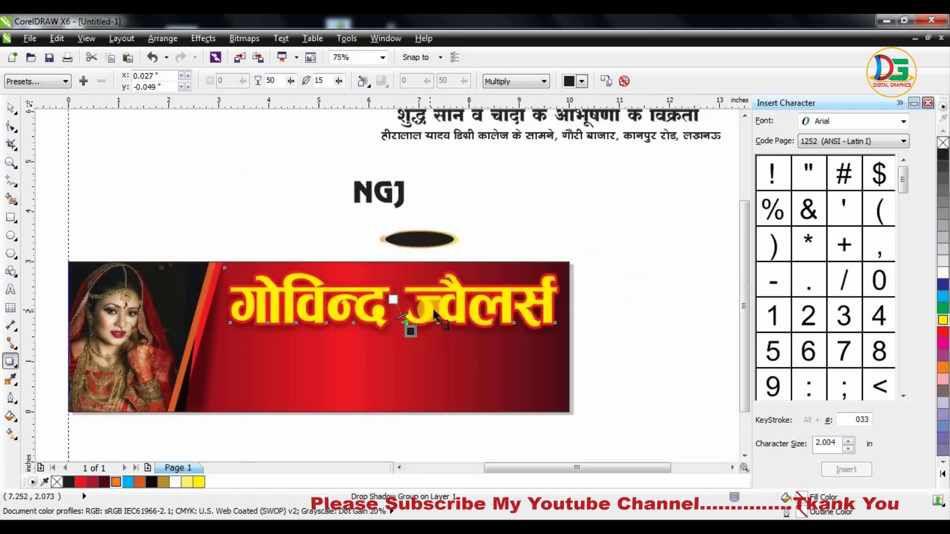
scroll(409, 324, up, 2)
drag(408, 348, 403, 341)
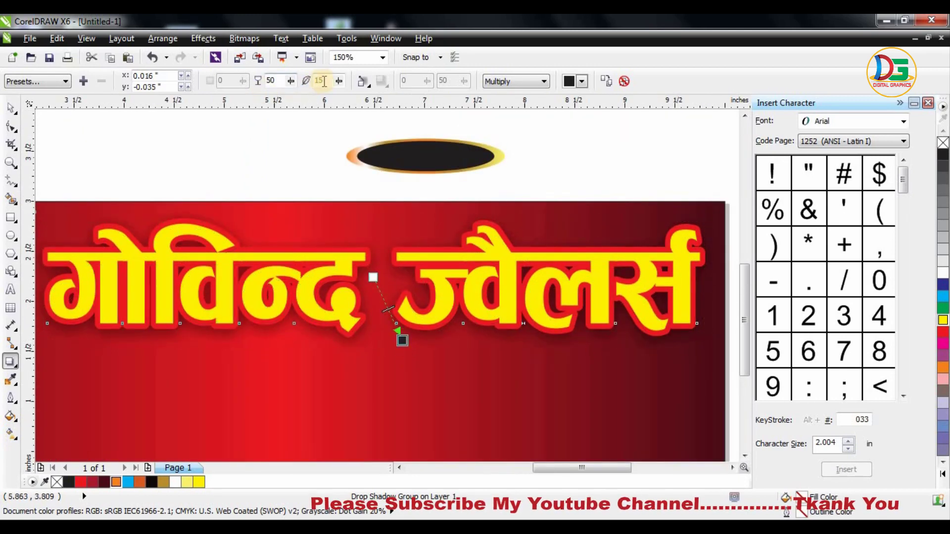
mouse_move(338, 81)
mouse_down()
mouse_move(301, 93)
mouse_move(300, 83)
mouse_move(330, 89)
mouse_up()
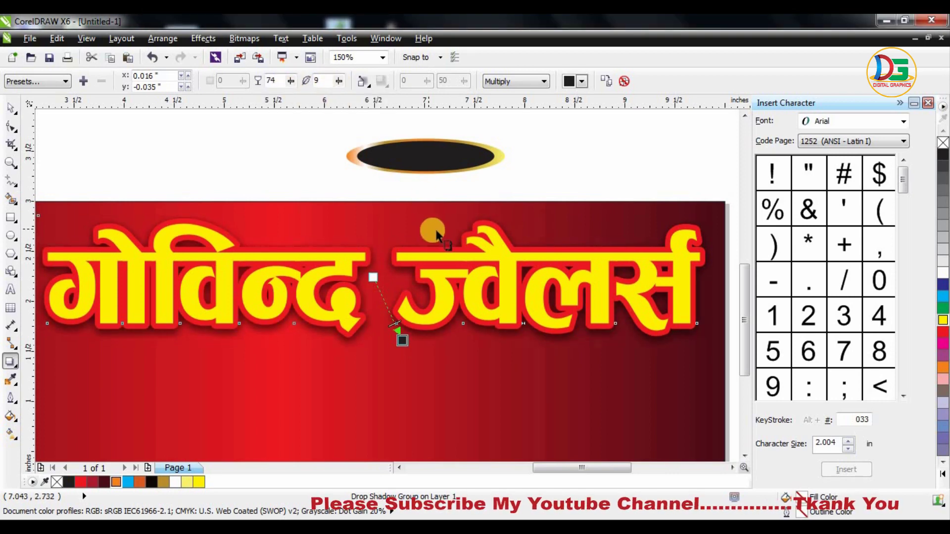
Step: Reselect the Hindi title and thin its red outline to a width of 5
key(F12)
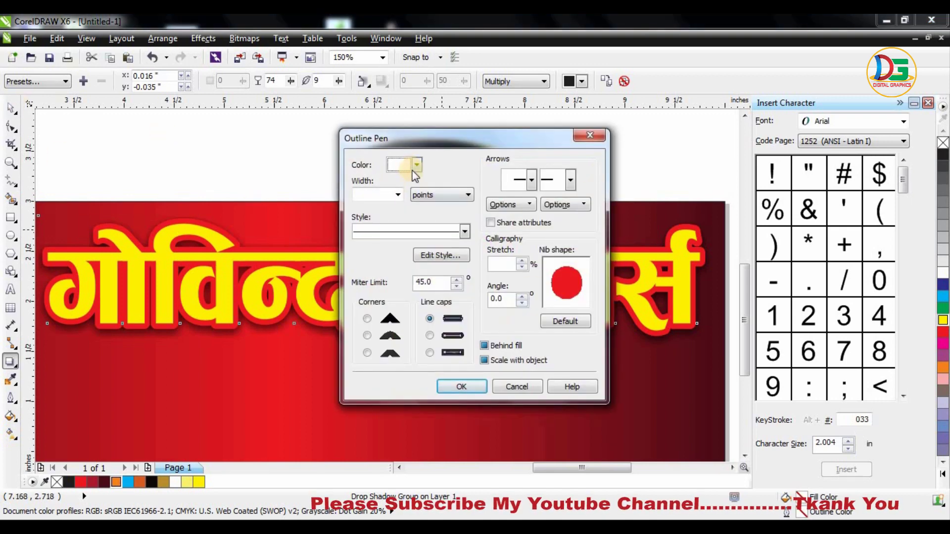
click(597, 139)
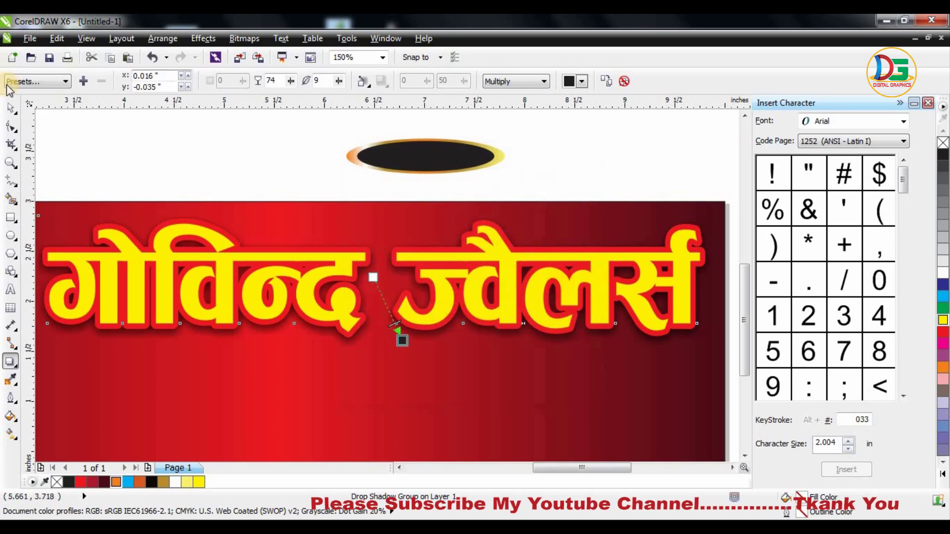
click(14, 113)
click(322, 295)
click(339, 271)
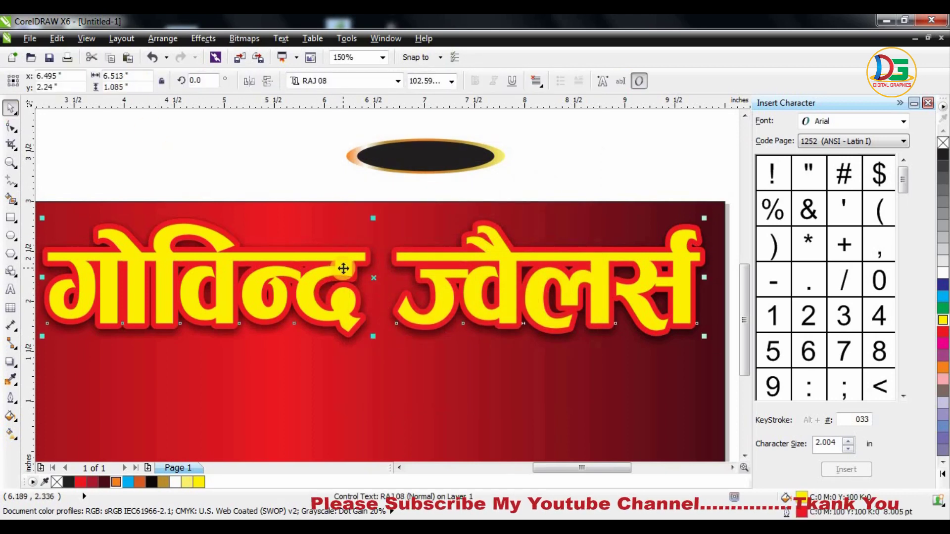
key(F12)
click(398, 194)
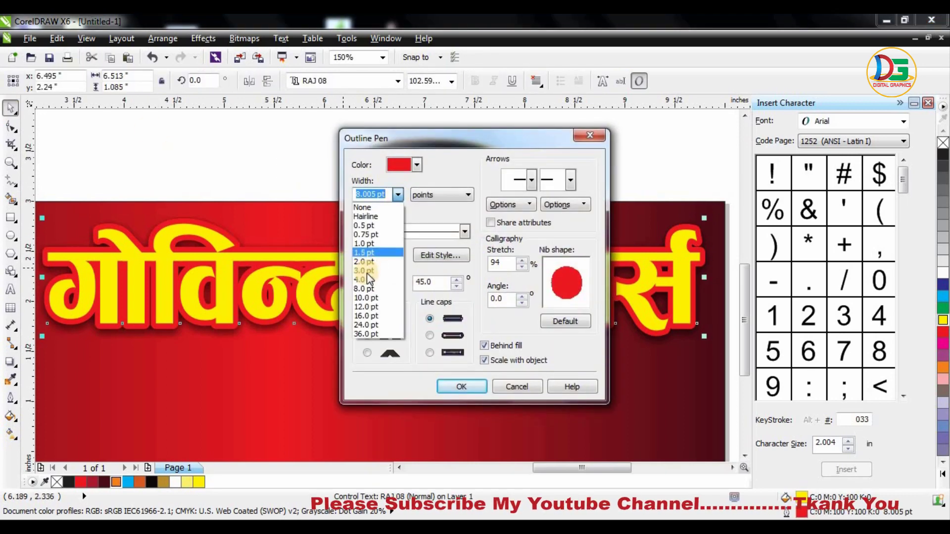
text(5)
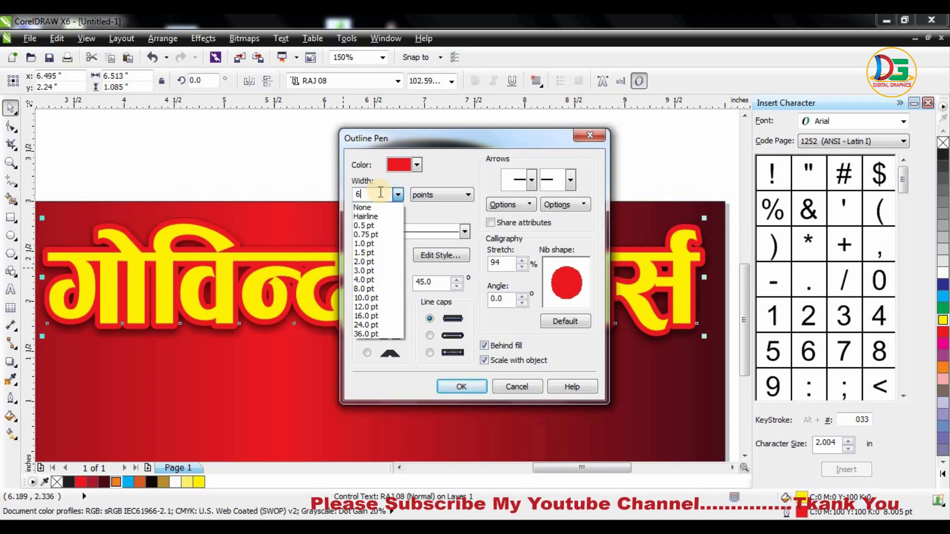
click(381, 194)
click(463, 387)
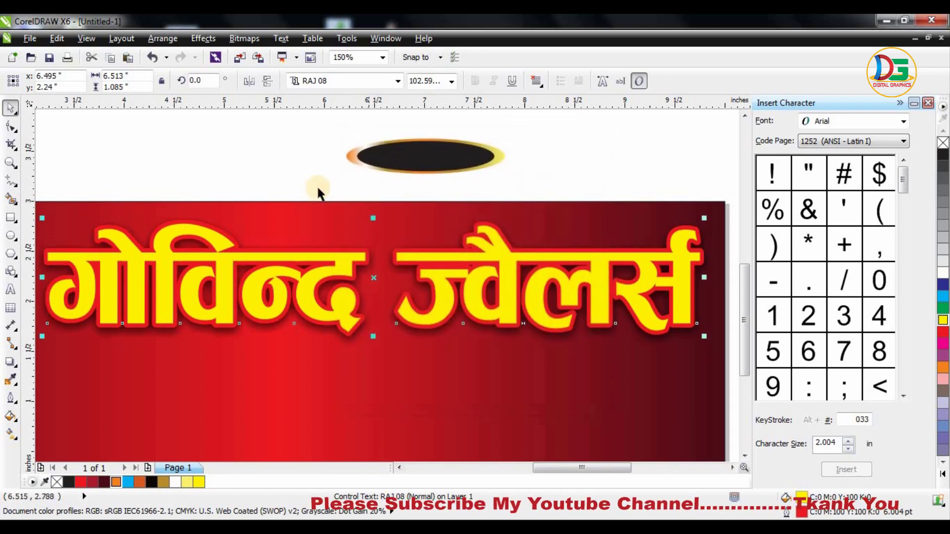
click(565, 322)
scroll(568, 320, down, 1)
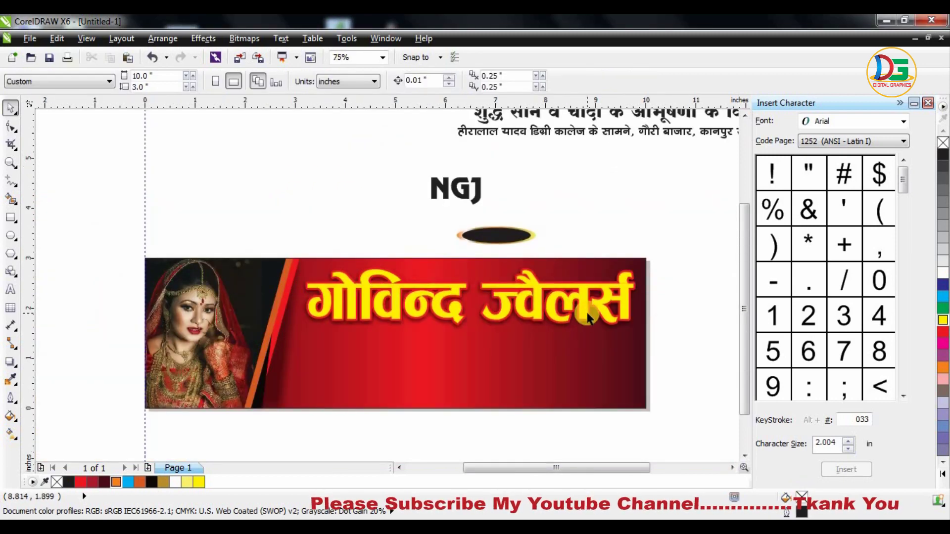
Step: Narrow the Hindi title slightly from its left edge
click(414, 297)
drag(304, 295, 324, 293)
click(352, 203)
scroll(418, 246, down, 1)
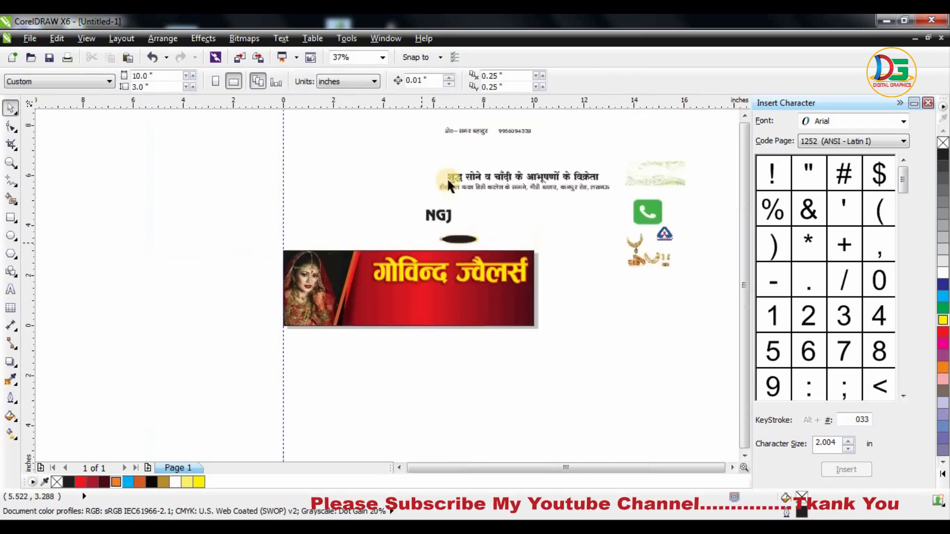
scroll(455, 159, up, 1)
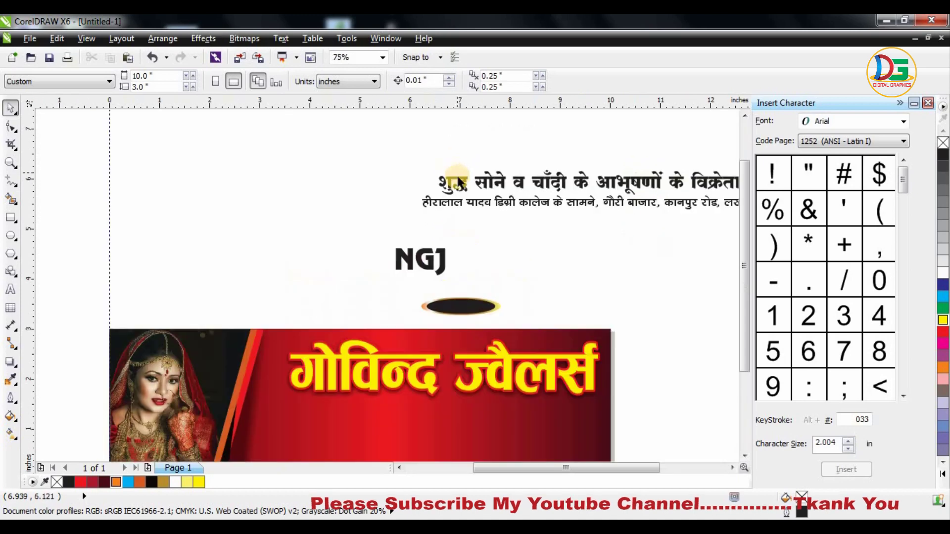
Step: Copy the tagline onto the banner and replace its text with 'k'
drag(450, 178, 318, 414)
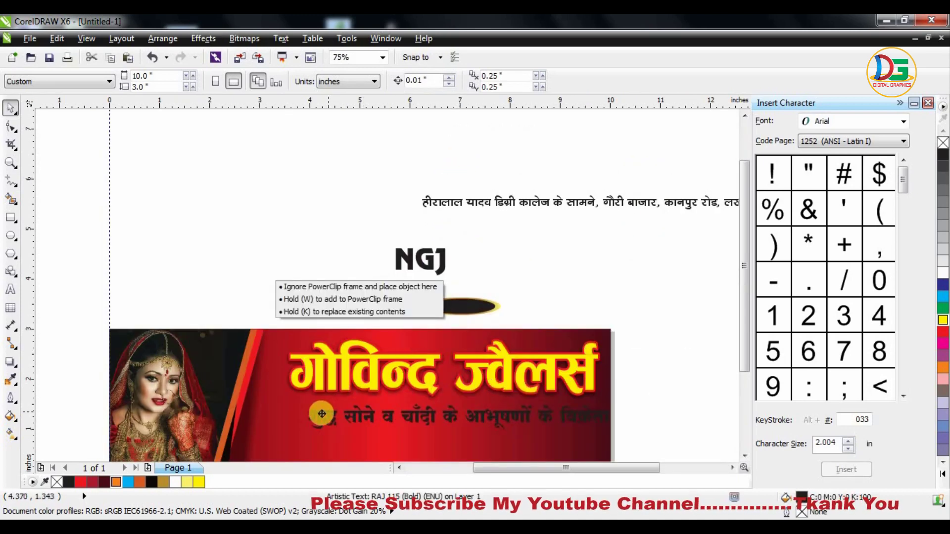
double_click(322, 413)
key(ctrl+a)
key(Delete)
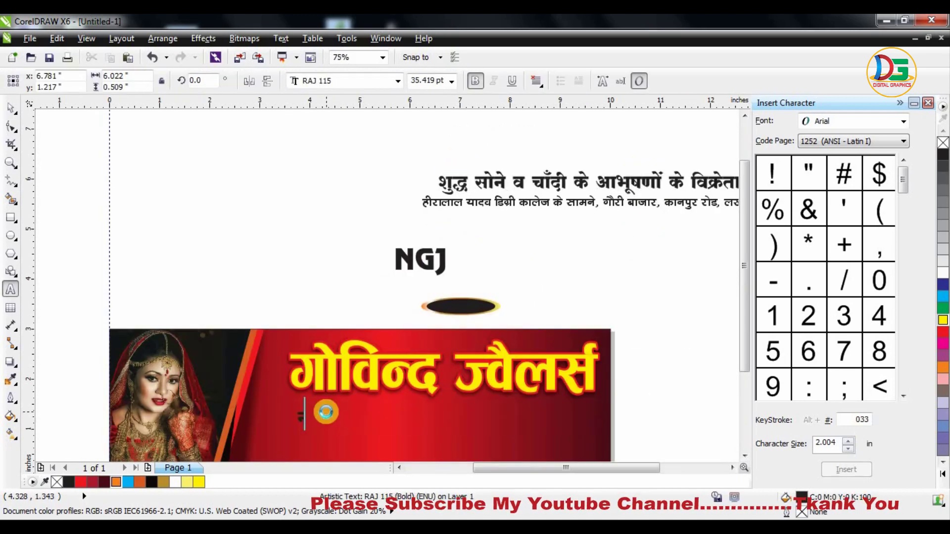
text(k)
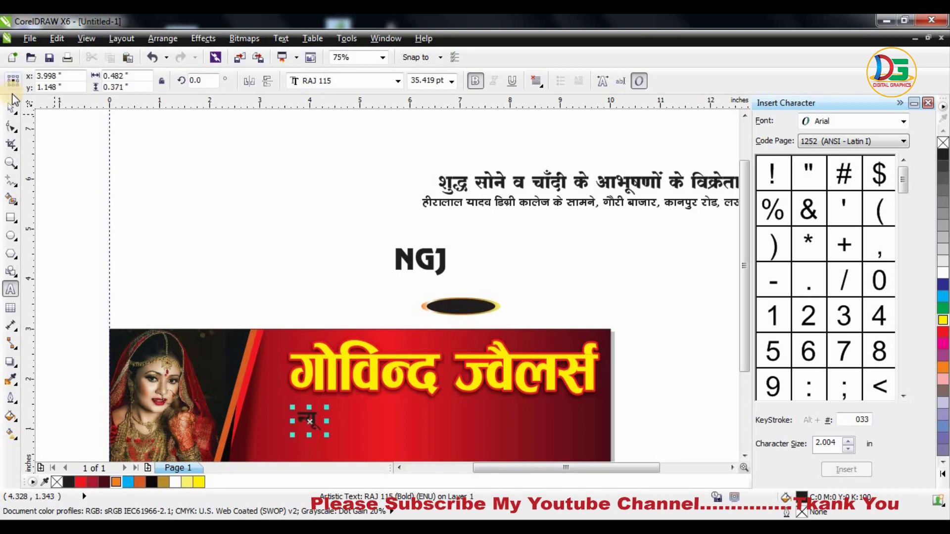
click(10, 109)
Step: Place the small text at the title's upper-left, tilt it about 37°, and make it white
scroll(316, 443, up, 1)
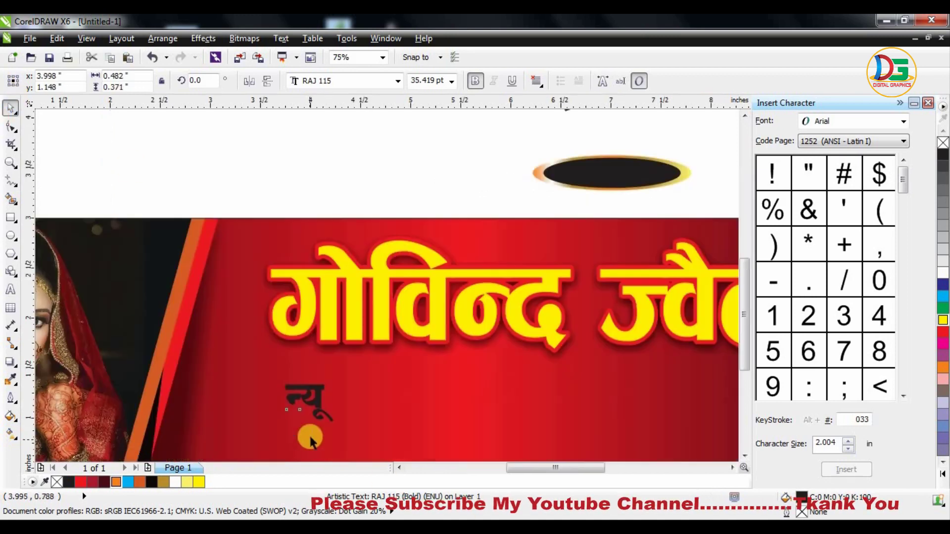
drag(310, 435, 257, 273)
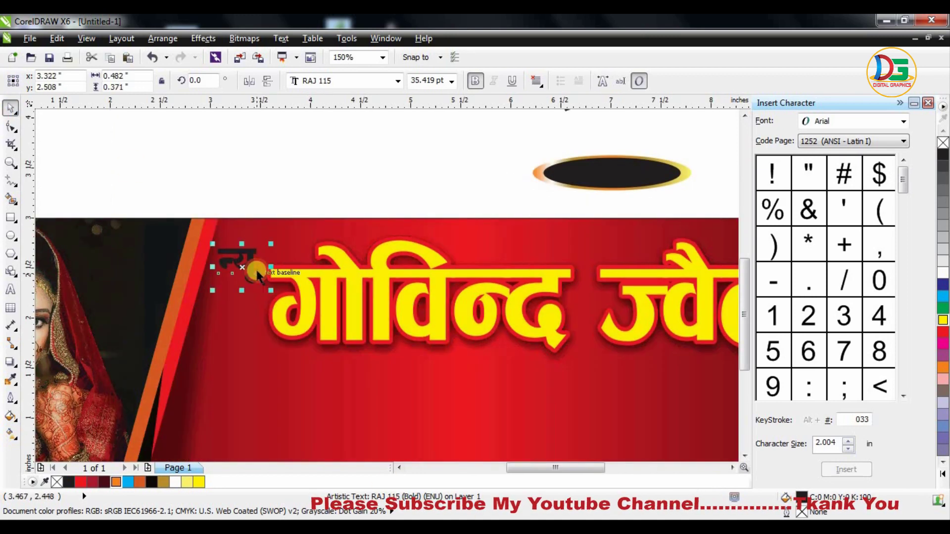
click(250, 260)
drag(269, 229, 257, 212)
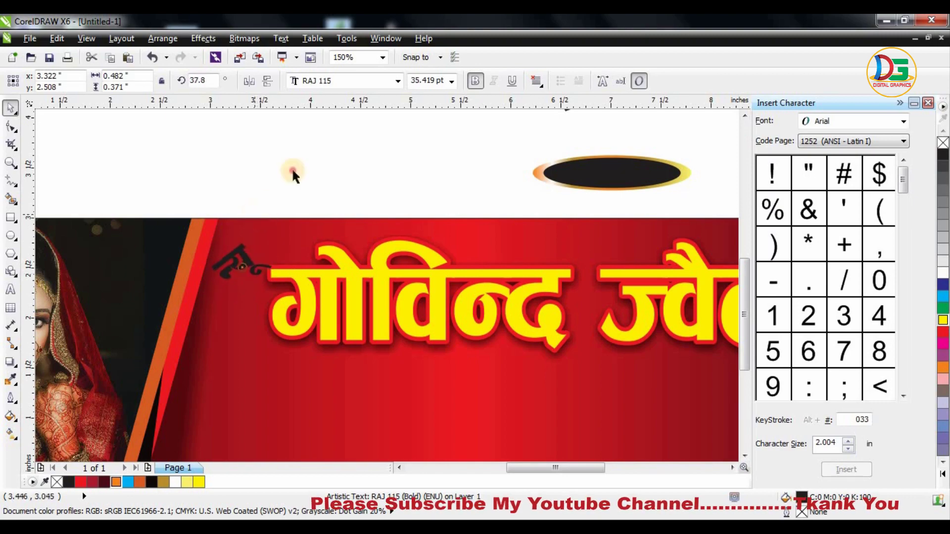
click(293, 174)
drag(245, 260, 252, 241)
click(941, 277)
click(285, 203)
scroll(285, 202, down, 1)
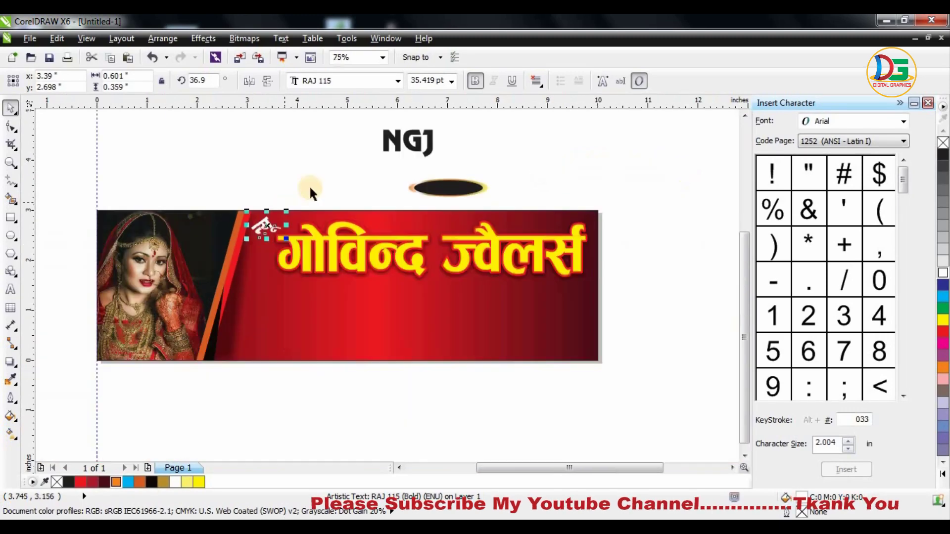
Step: Move the black gold-rimmed ellipse onto the top of the banner
scroll(433, 140, up, 1)
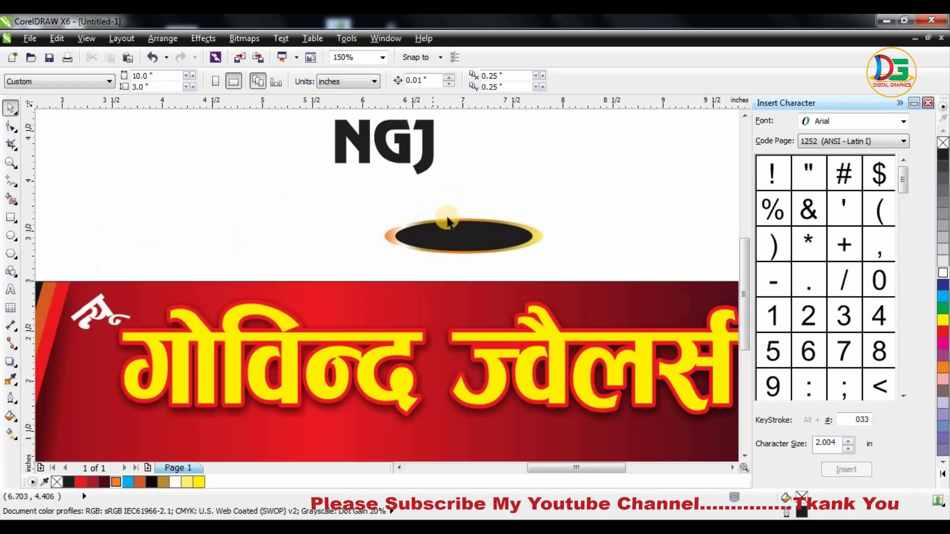
drag(363, 201, 578, 272)
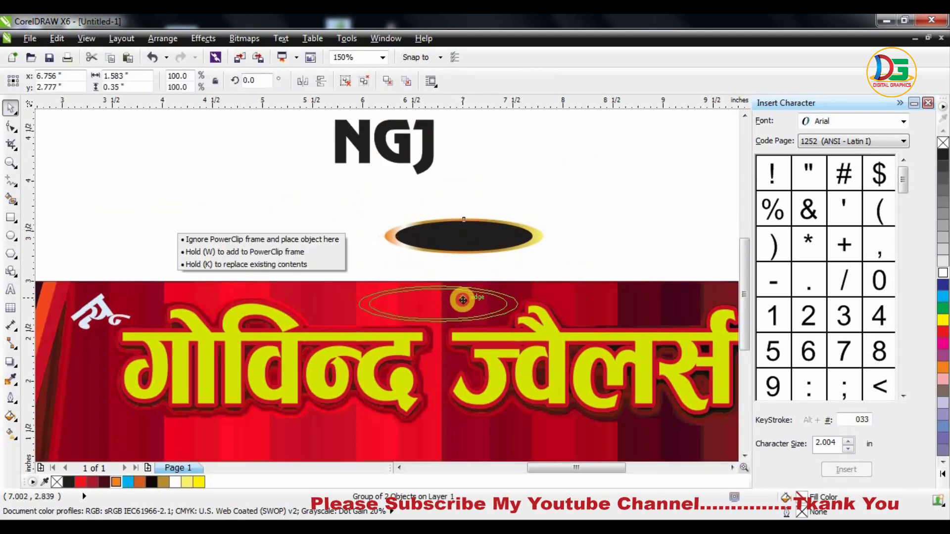
mouse_move(475, 250)
mouse_down()
mouse_move(450, 297)
mouse_move(478, 291)
mouse_up()
scroll(472, 291, down, 1)
scroll(495, 287, up, 1)
drag(413, 314, 400, 312)
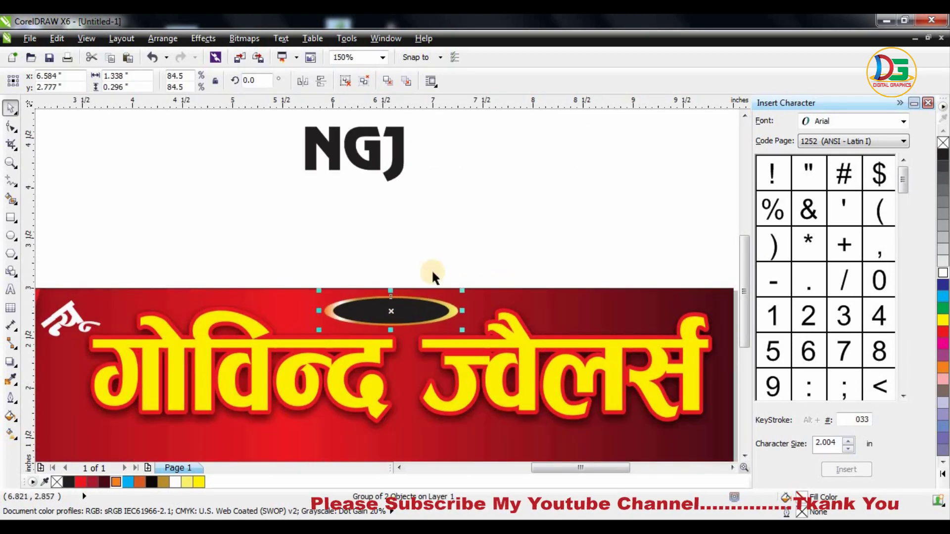
click(435, 272)
Step: Put white NGJ text in front of the ellipse, shrunk and centred inside it
drag(354, 151, 392, 305)
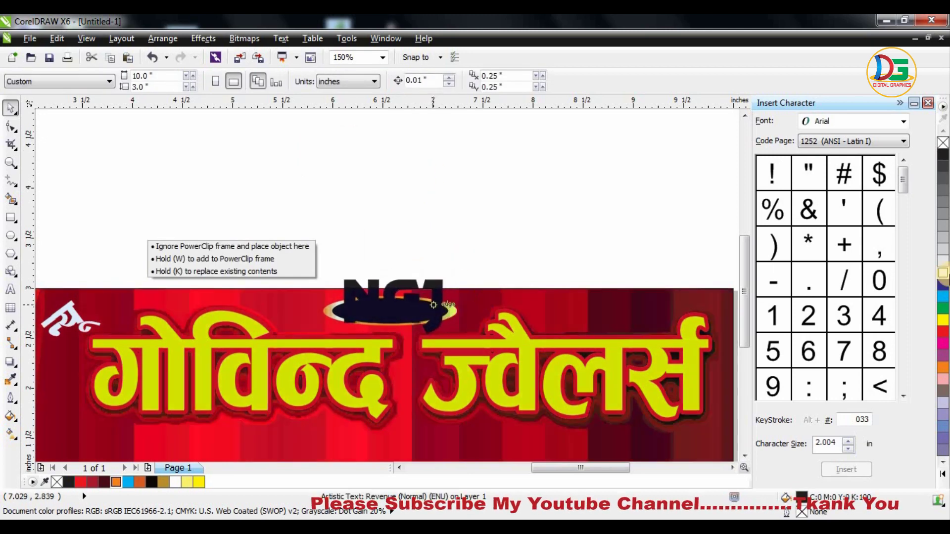
click(941, 276)
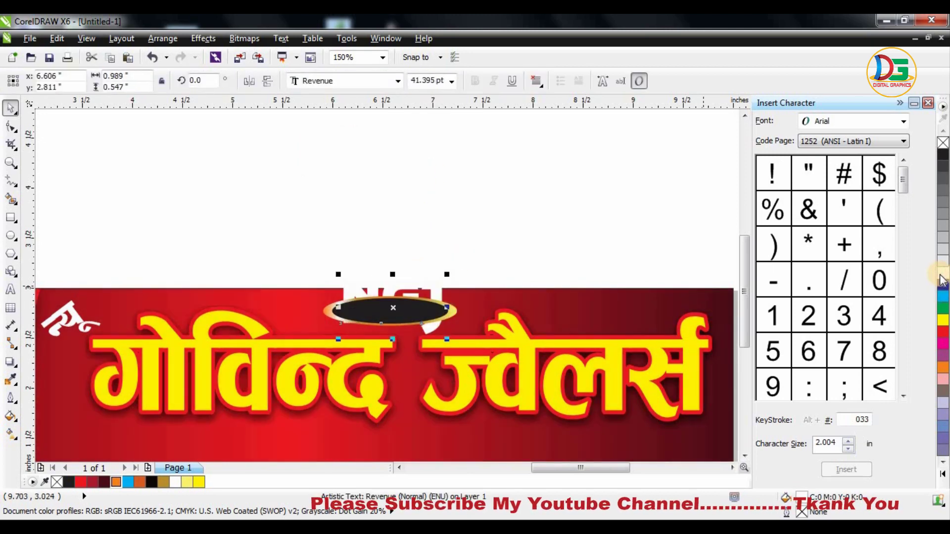
key(shift+Page_Up)
scroll(409, 295, up, 1)
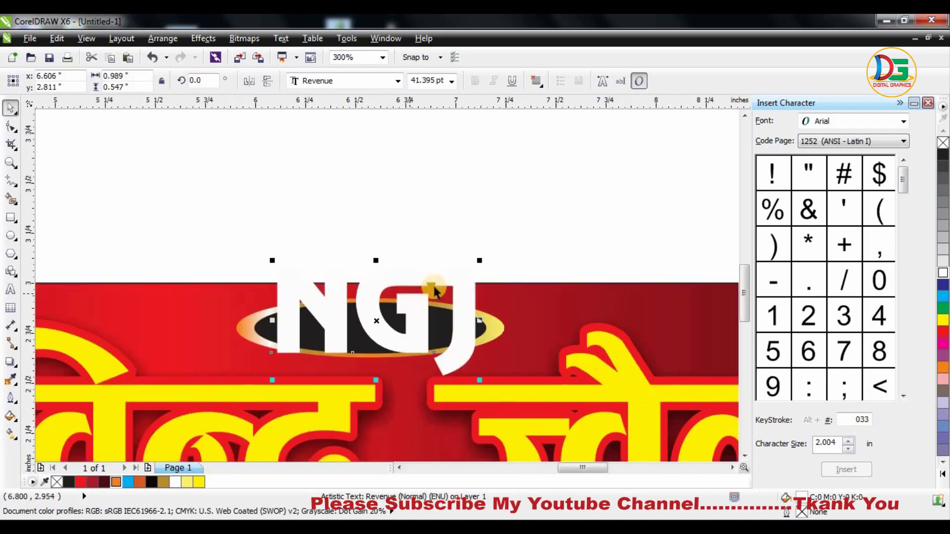
drag(457, 265, 416, 251)
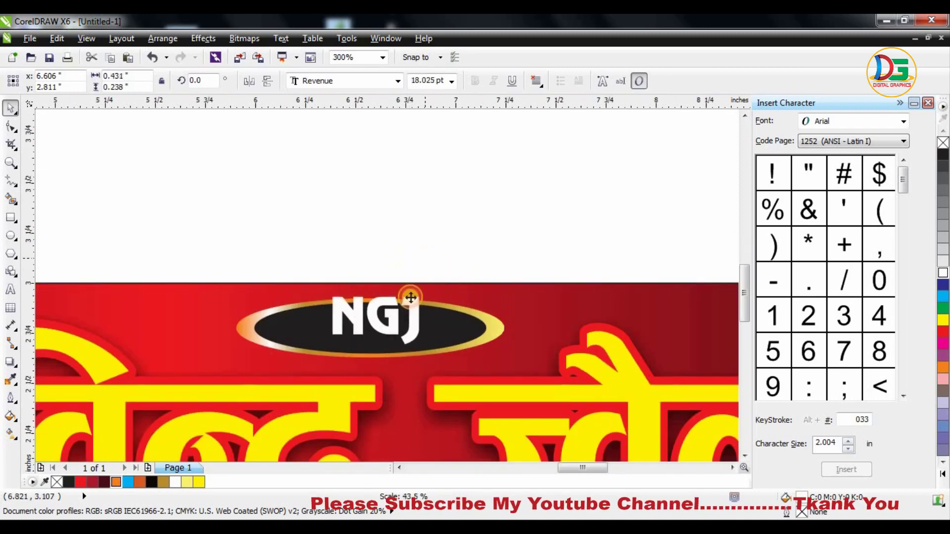
mouse_move(410, 319)
mouse_down()
mouse_move(449, 326)
mouse_move(462, 308)
mouse_up()
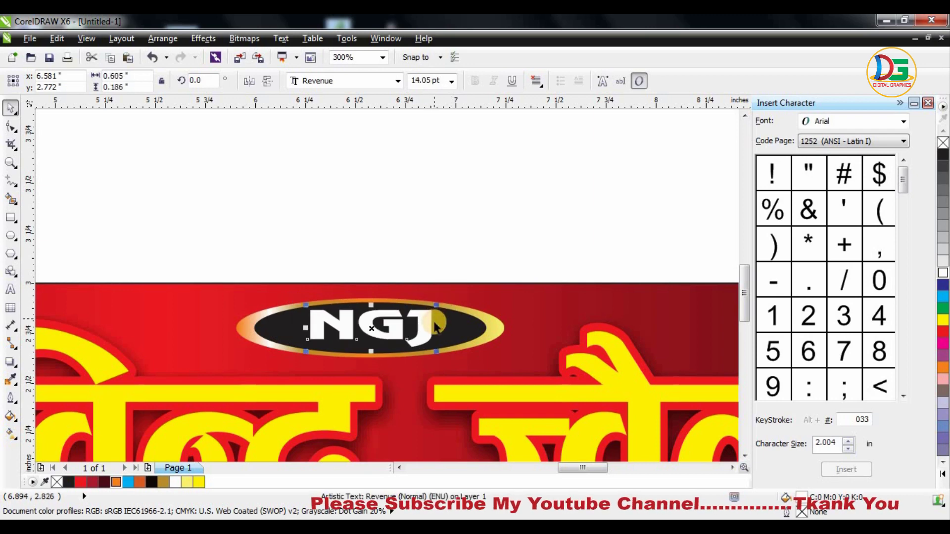
drag(569, 266, 167, 366)
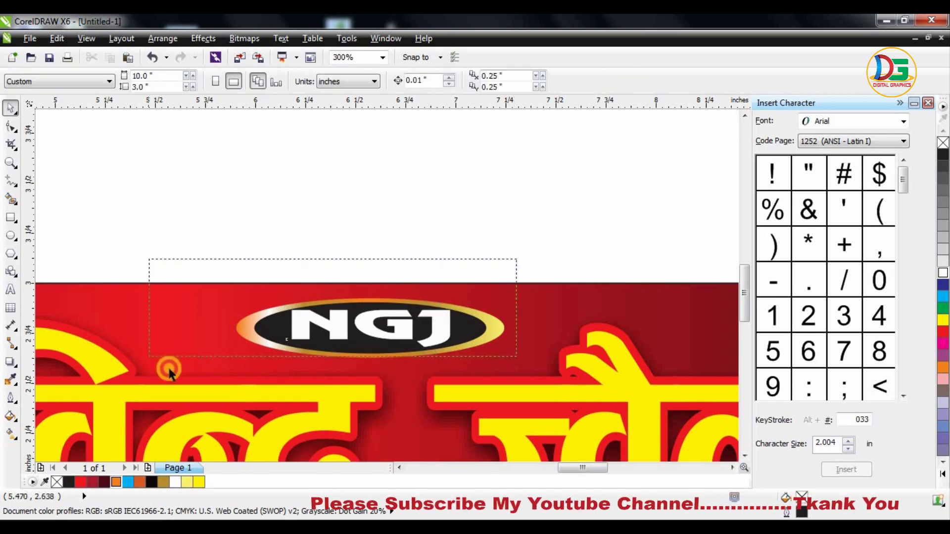
Step: Move the Hindi subtitle onto the banner just below the title
click(359, 221)
scroll(359, 220, down, 2)
scroll(376, 252, down, 2)
scroll(440, 257, down, 2)
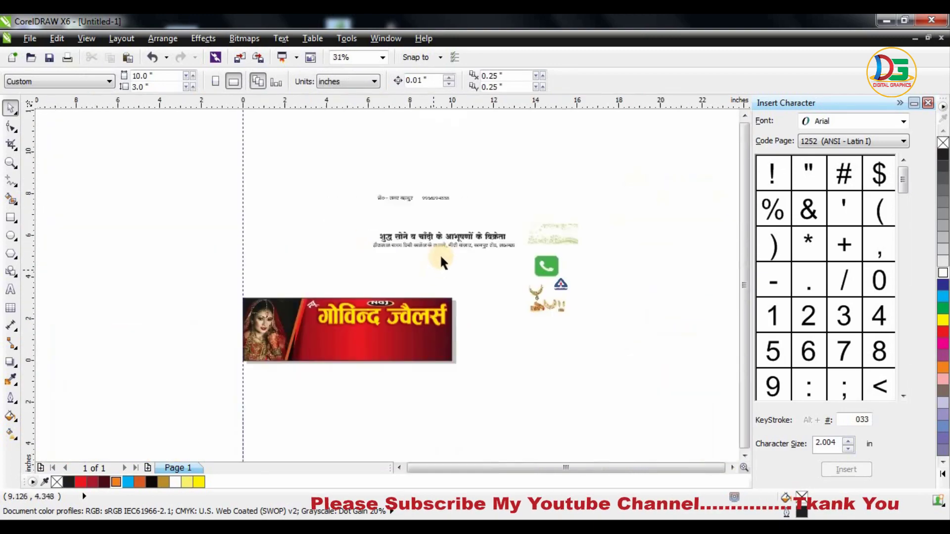
scroll(413, 260, up, 2)
scroll(411, 279, down, 2)
scroll(393, 283, up, 2)
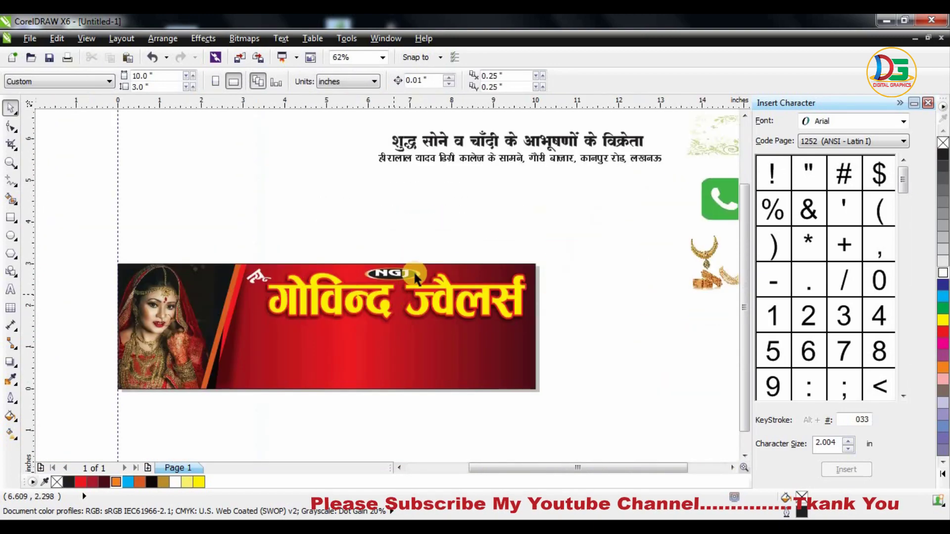
scroll(417, 267, down, 2)
drag(445, 205, 387, 306)
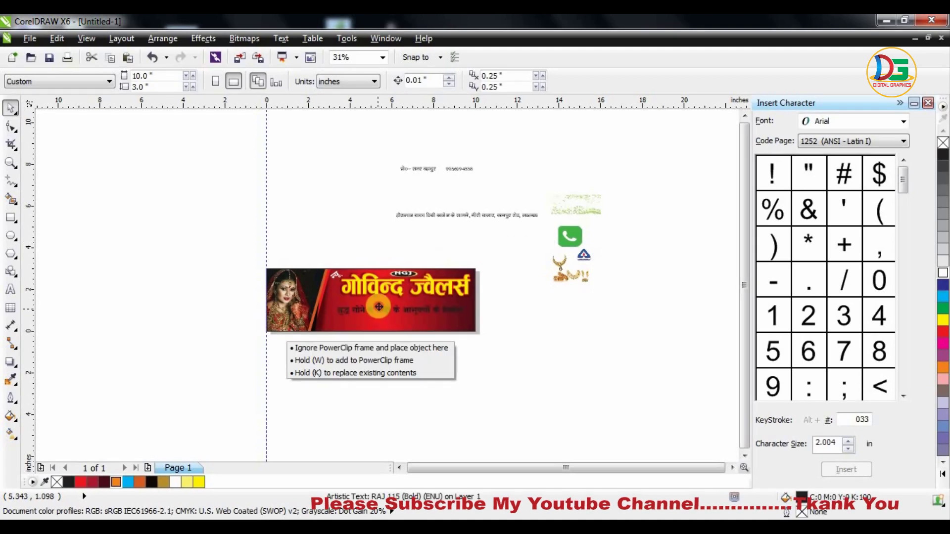
scroll(386, 307, up, 2)
scroll(388, 306, up, 2)
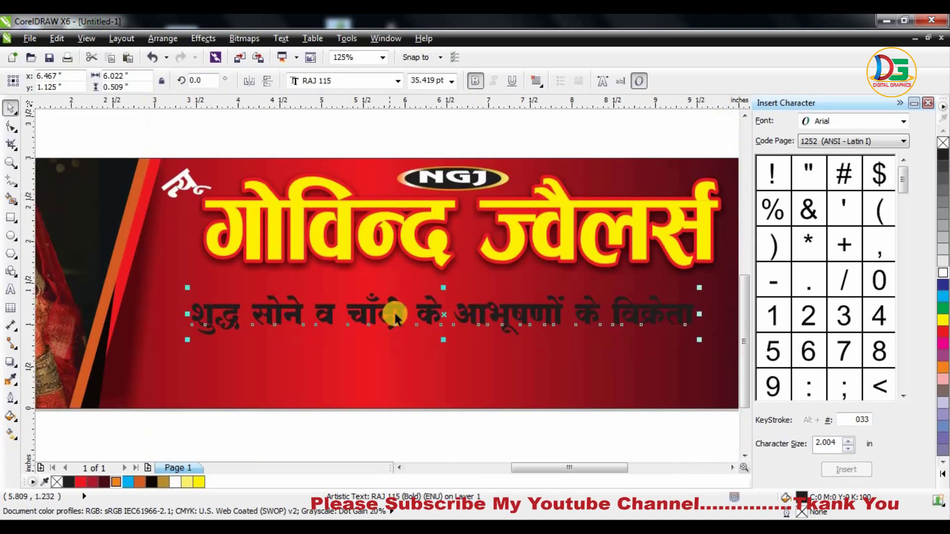
drag(393, 312, 396, 299)
Step: Draw a rounded-corner rectangle across the subtitle, shrink it, and fill it blue
click(12, 217)
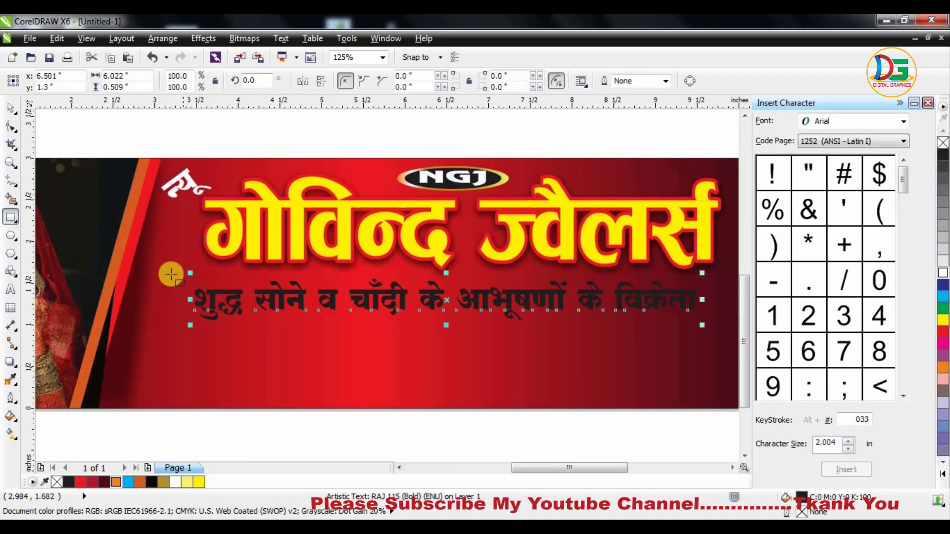
drag(163, 270, 679, 320)
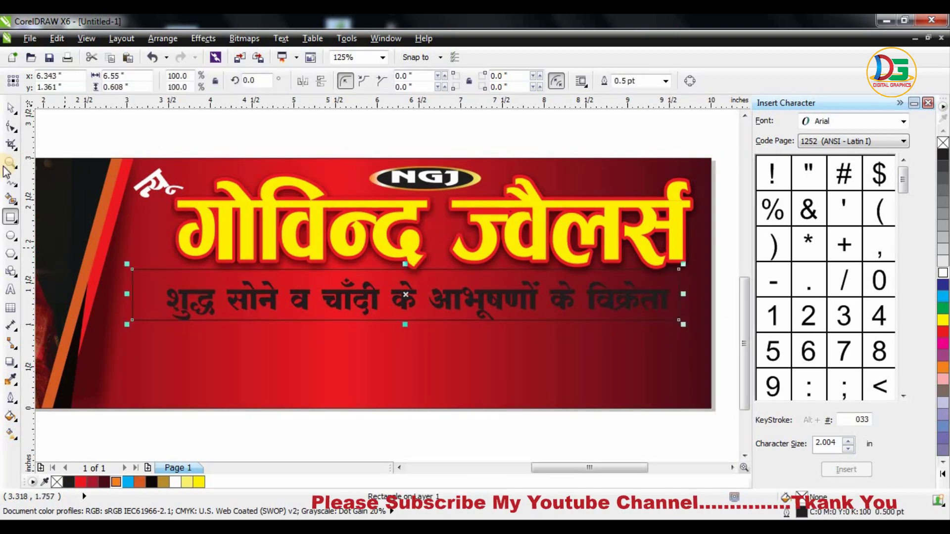
click(13, 127)
drag(132, 269, 157, 271)
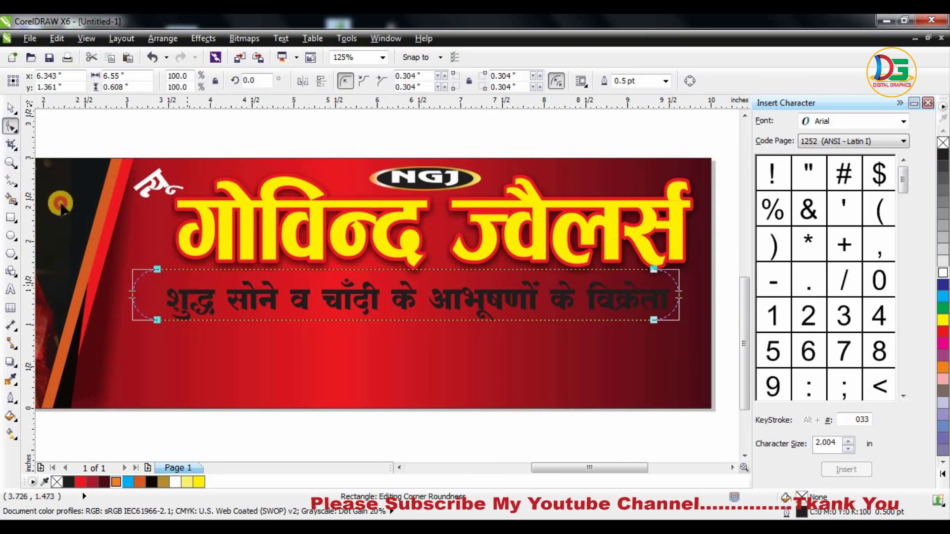
click(11, 107)
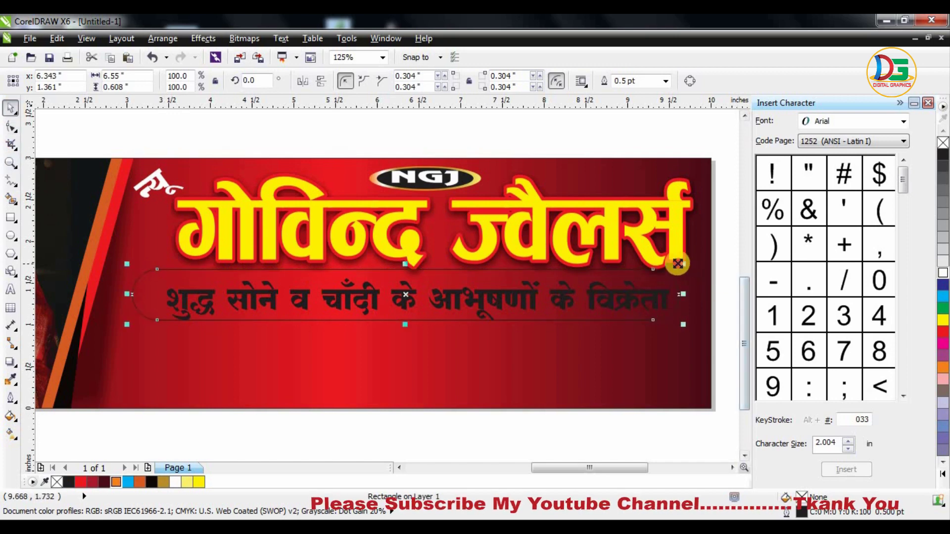
mouse_move(678, 264)
mouse_down()
mouse_move(638, 307)
mouse_move(676, 294)
mouse_up()
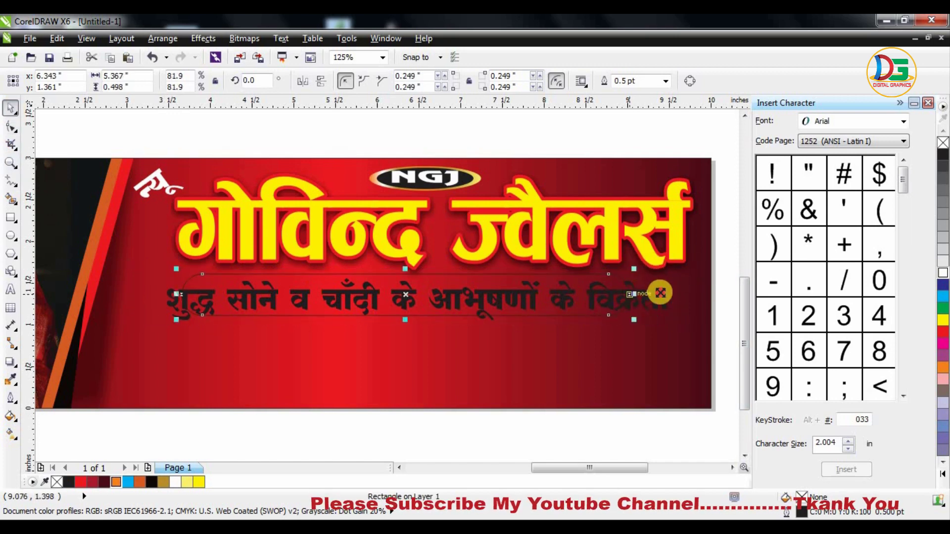
click(942, 297)
scroll(396, 304, down, 3)
scroll(325, 295, up, 3)
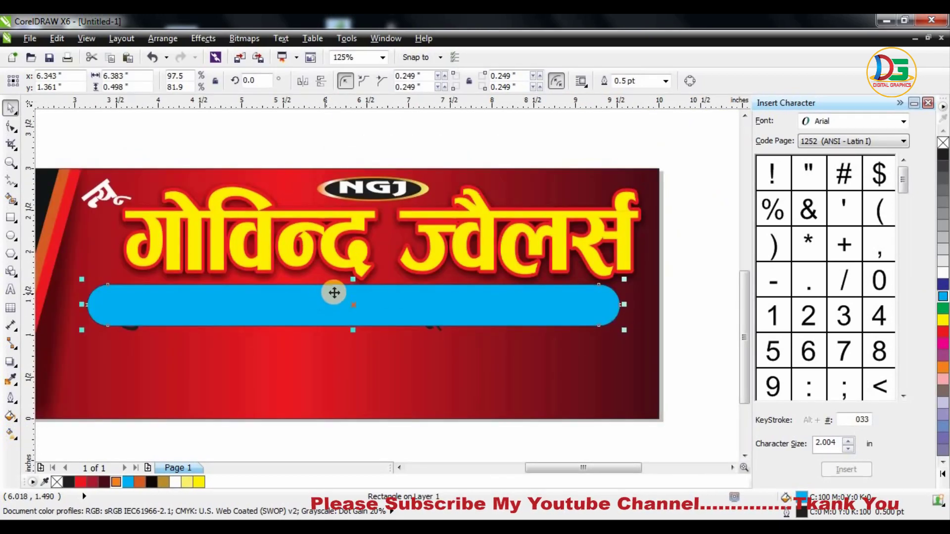
key(F12)
click(400, 195)
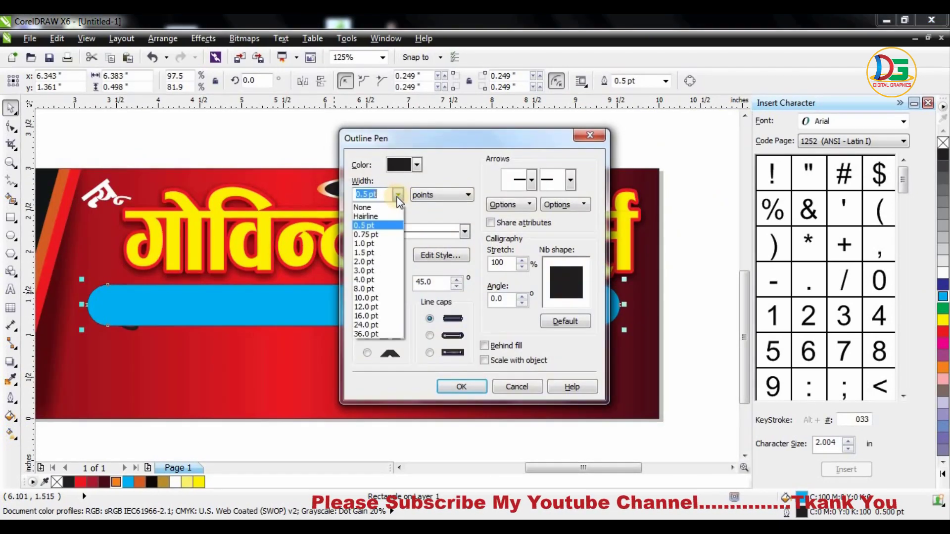
Step: Give the blue bar a 4.0 pt white outline
click(377, 280)
click(417, 165)
click(443, 192)
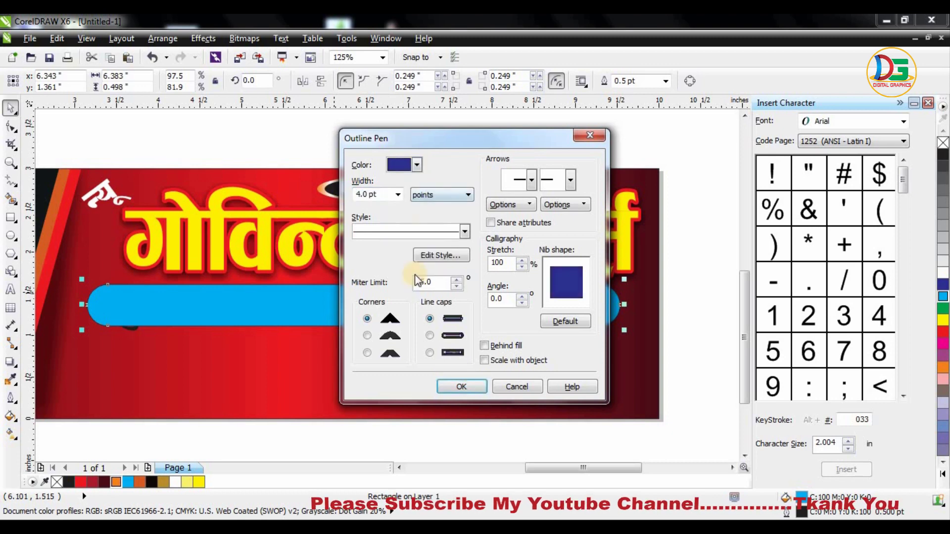
click(417, 165)
click(476, 308)
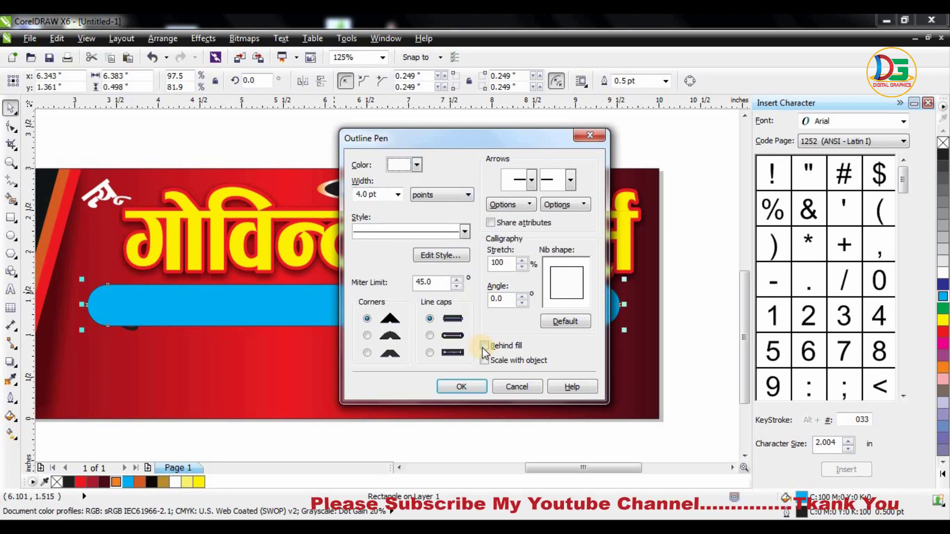
click(465, 386)
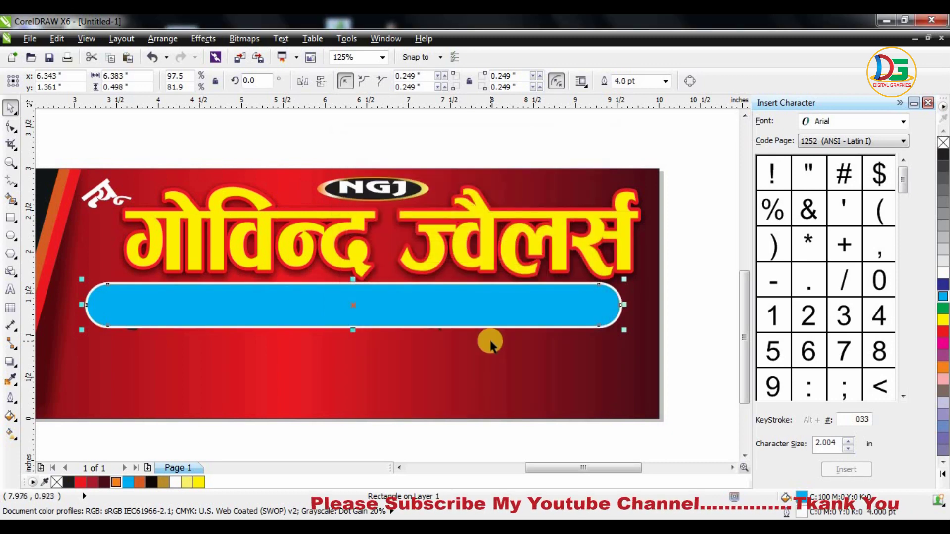
Step: Bring the subtitle in front of the bar, nudge the bar down, and shrink the subtitle slightly
key(shift+Page_Down)
key(ctrl+Page_Up)
key(Down)
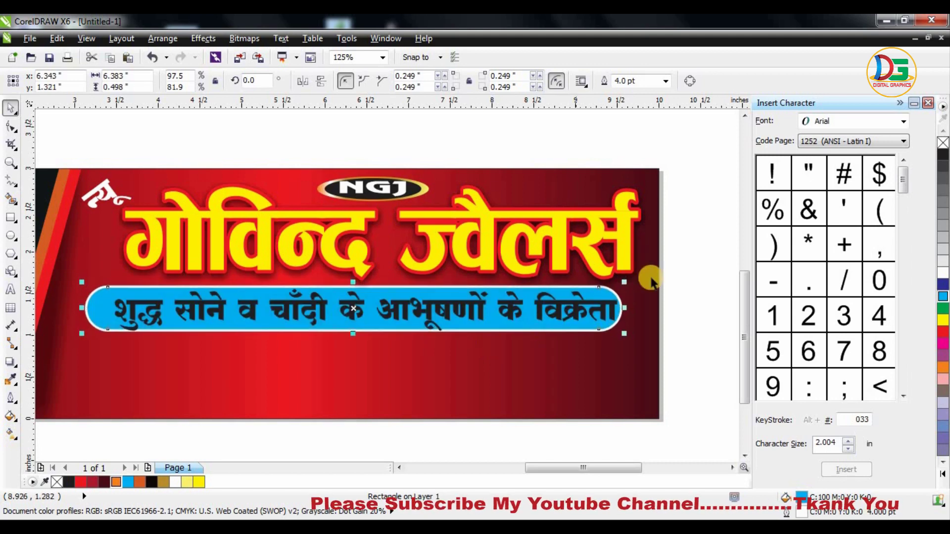
click(569, 310)
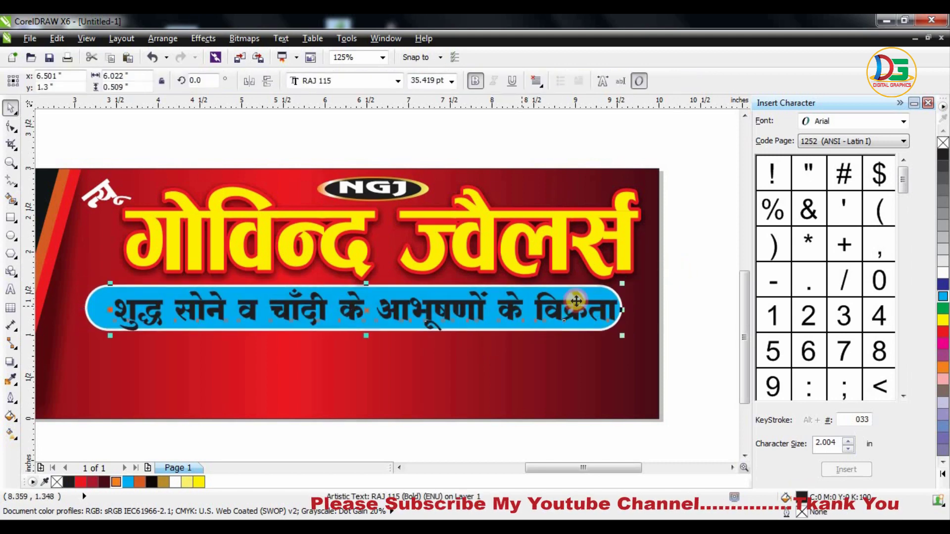
click(603, 309)
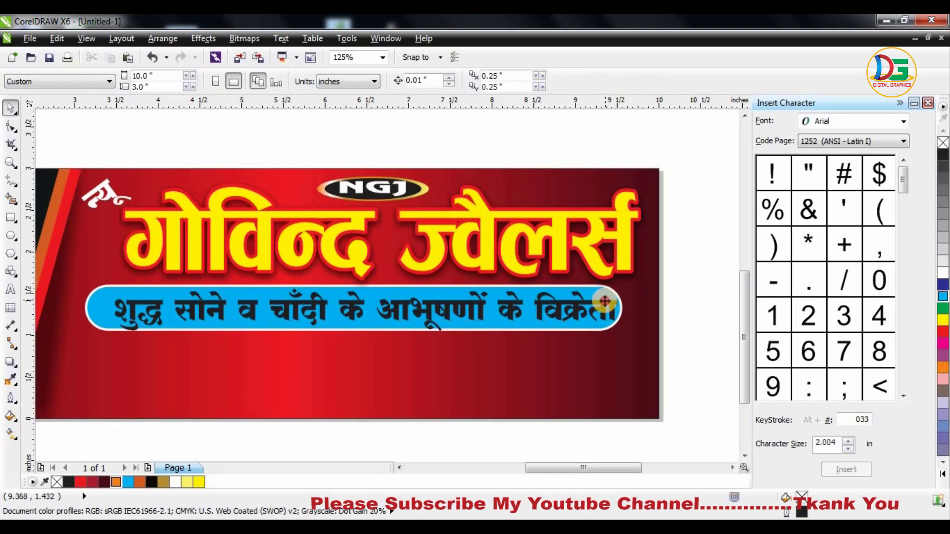
click(610, 296)
drag(623, 286, 611, 289)
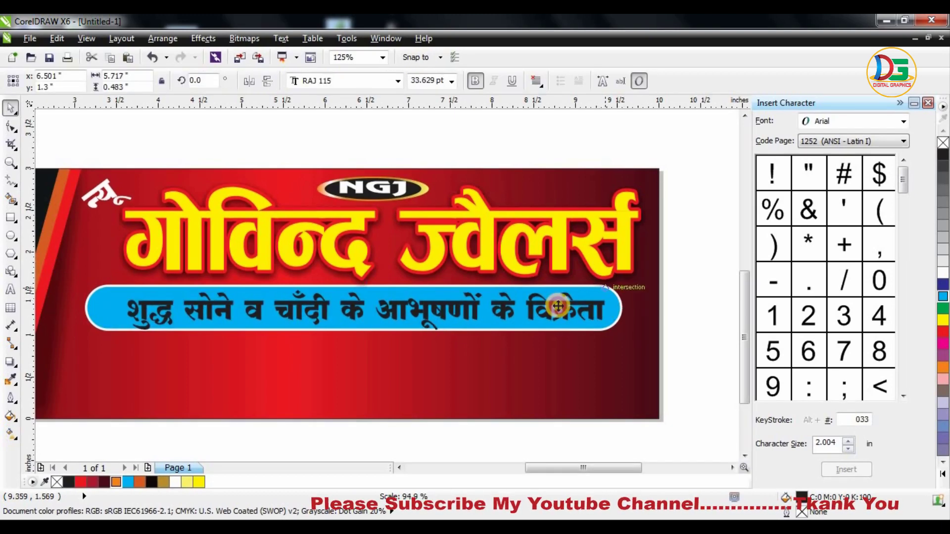
click(696, 270)
shift+click(61, 358)
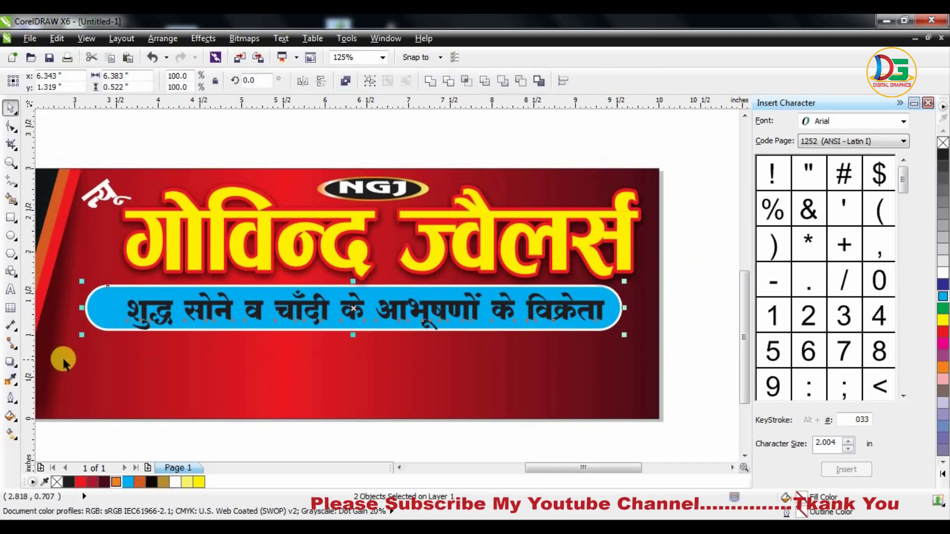
Step: Centre the subtitle on the blue bar and make the subtitle text white
key(c)
click(343, 320)
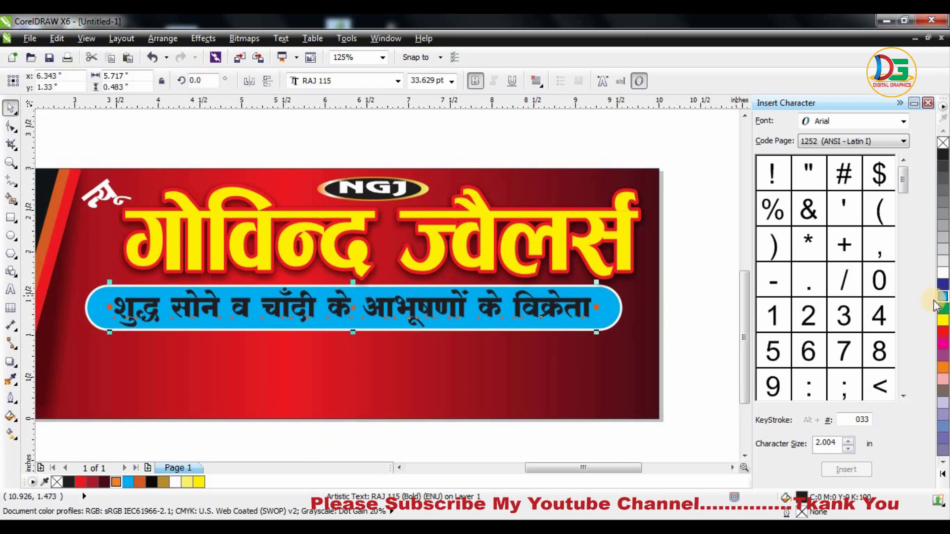
click(944, 272)
Step: Shrink the subtitle bar together with its text and shift them right beneath the title
drag(693, 273, 45, 362)
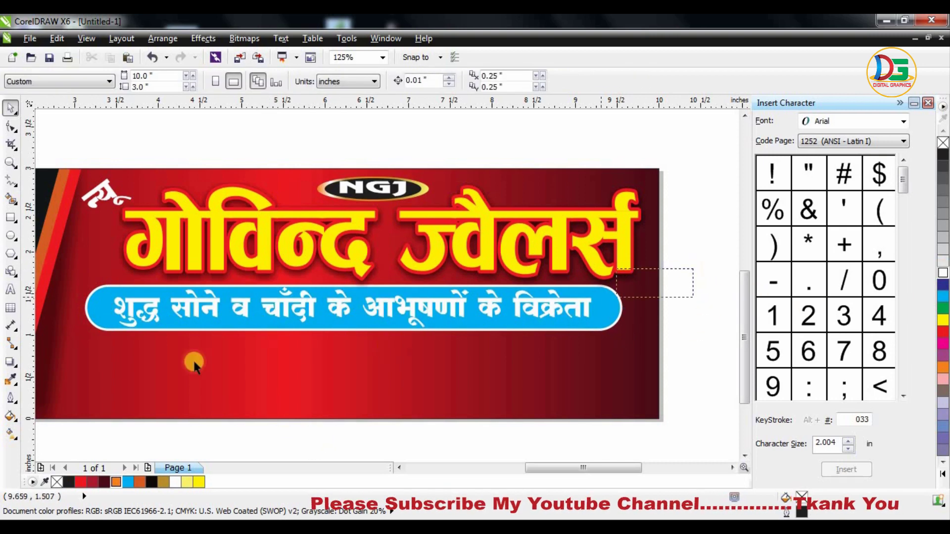
drag(680, 281, 641, 285)
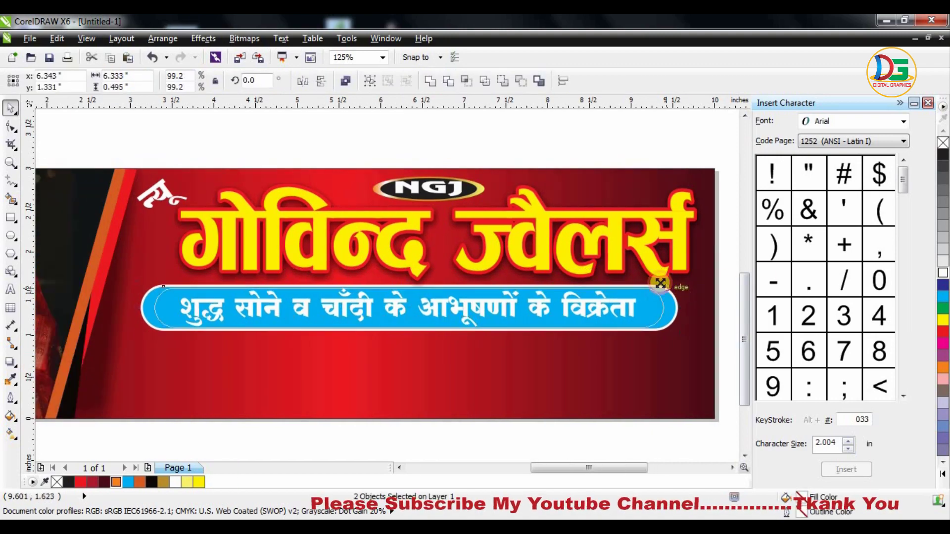
mouse_move(532, 310)
mouse_down()
mouse_move(553, 306)
mouse_move(473, 308)
mouse_up()
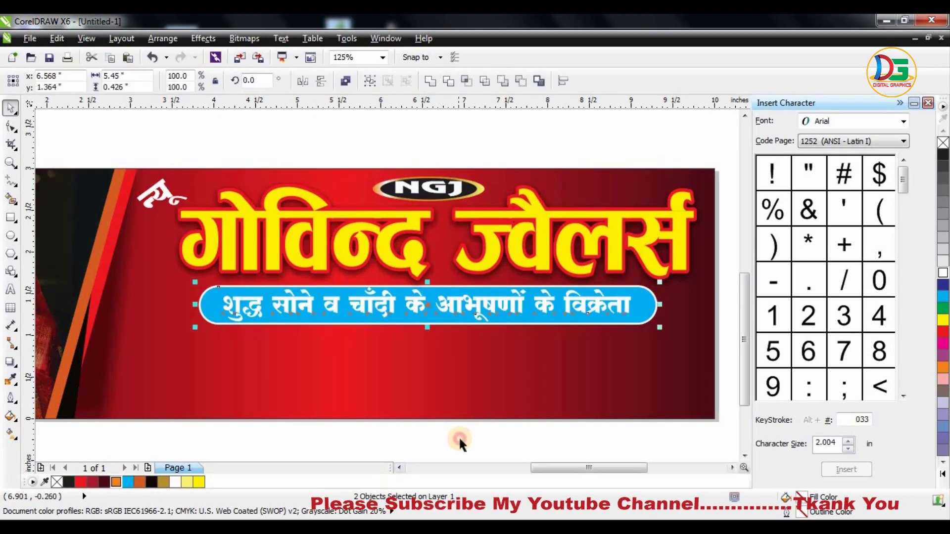
click(459, 436)
key(F3)
scroll(345, 375, up, 2)
Step: Fill the subtitle bar with a linear gradient, dark blue at both ends and cyan in the middle
click(575, 357)
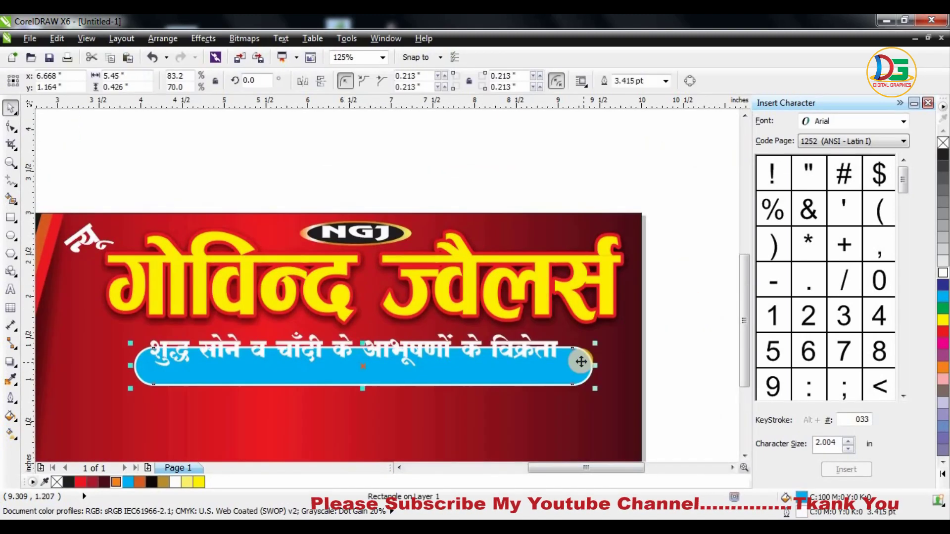
key(g)
mouse_move(120, 348)
mouse_down()
mouse_move(592, 357)
mouse_move(583, 350)
mouse_up()
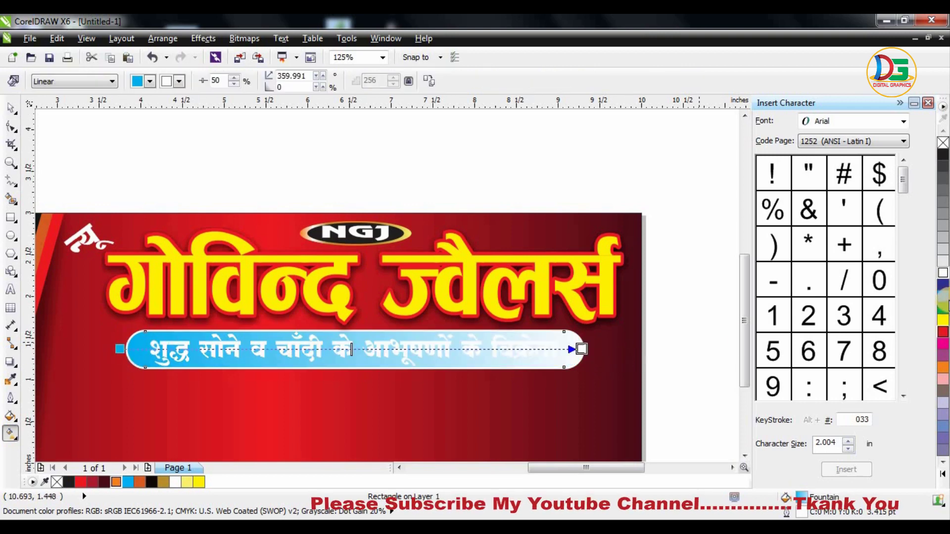
click(581, 349)
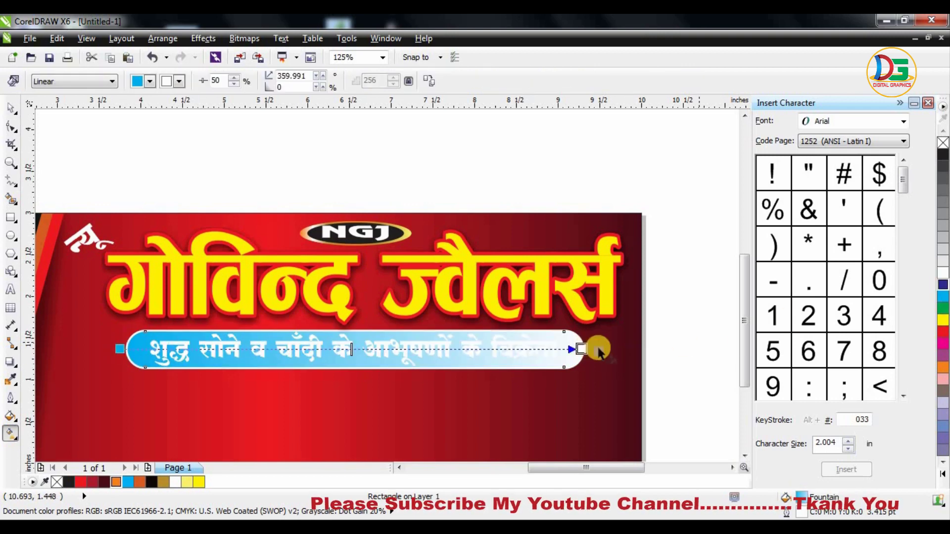
click(943, 286)
click(120, 349)
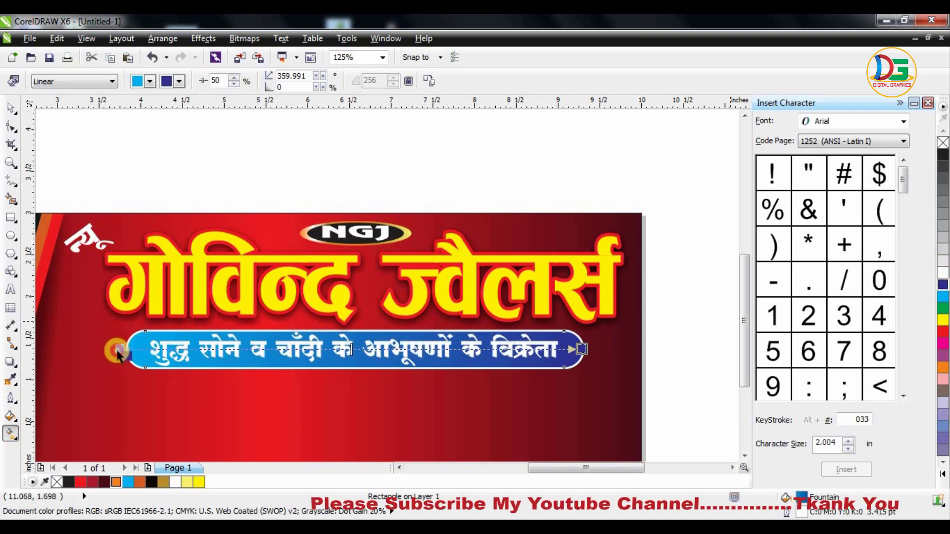
click(943, 286)
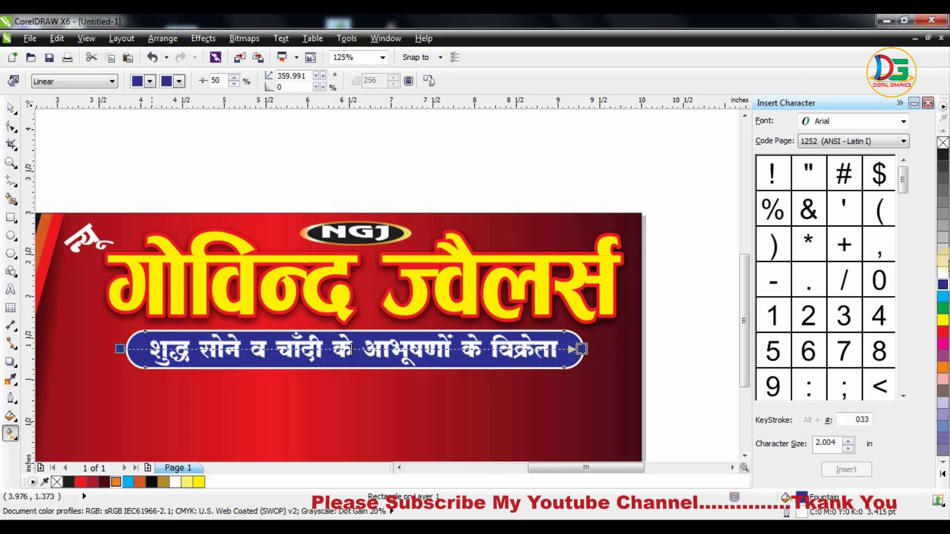
double_click(365, 349)
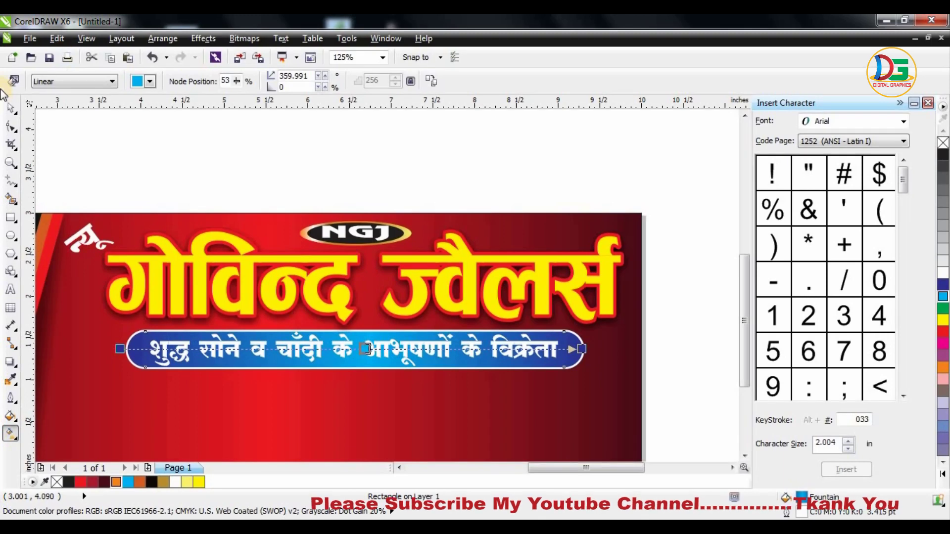
click(11, 108)
key(Escape)
scroll(466, 250, down, 2)
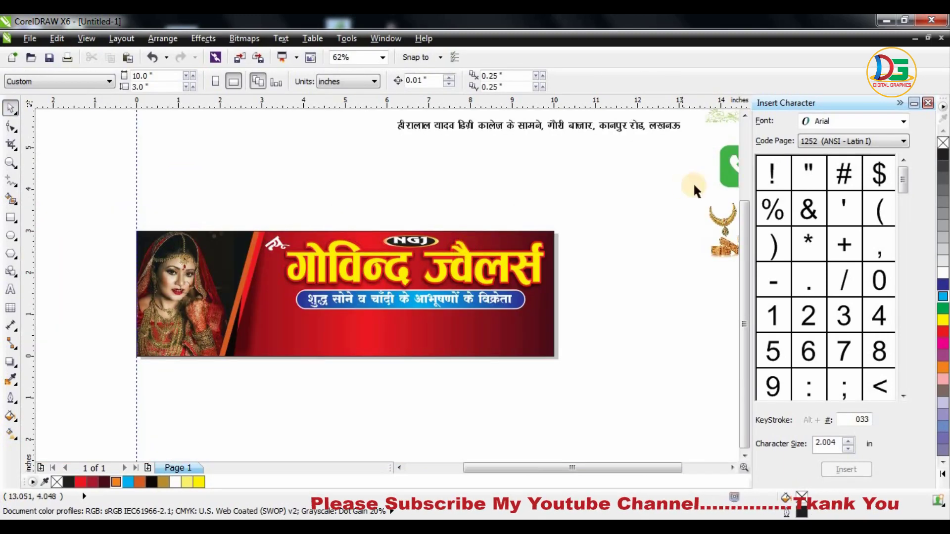
Step: Paste the BIS logo and drag it onto the banner left of the subtitle bar
scroll(715, 211, down, 2)
scroll(715, 212, up, 2)
key(ctrl+v)
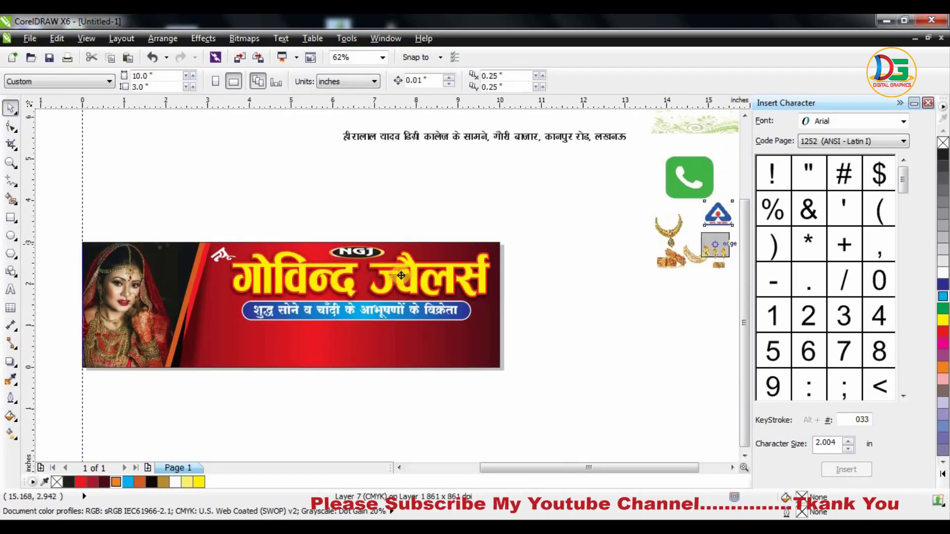
mouse_move(718, 214)
mouse_down()
mouse_move(220, 308)
mouse_move(228, 321)
mouse_move(223, 309)
mouse_up()
scroll(223, 310, up, 2)
scroll(203, 307, up, 2)
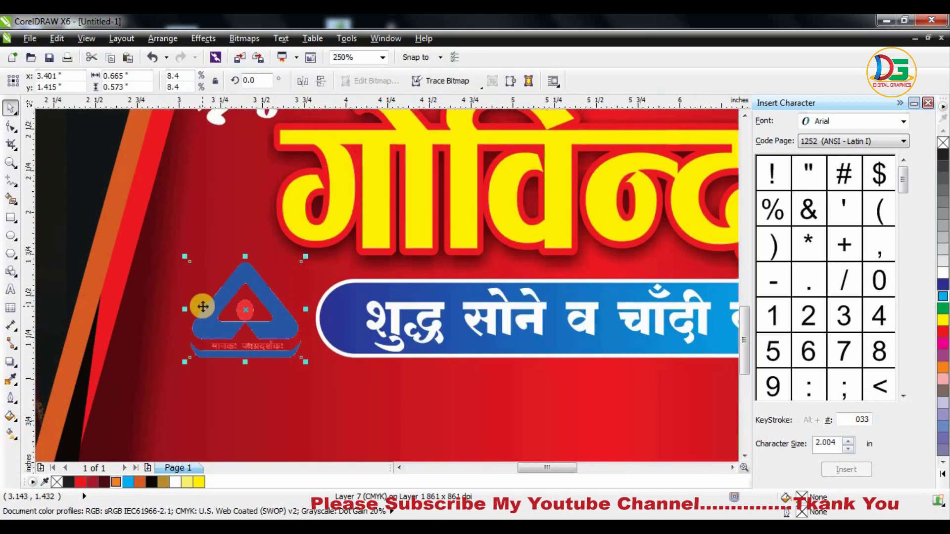
Step: Give the logo a 3.0 pt white outline placed behind its fill
key(F12)
click(397, 194)
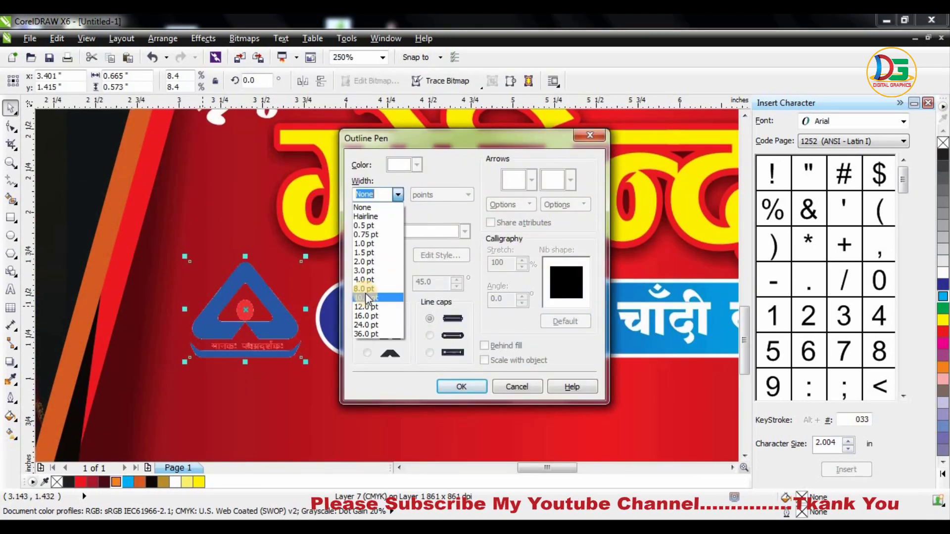
click(366, 270)
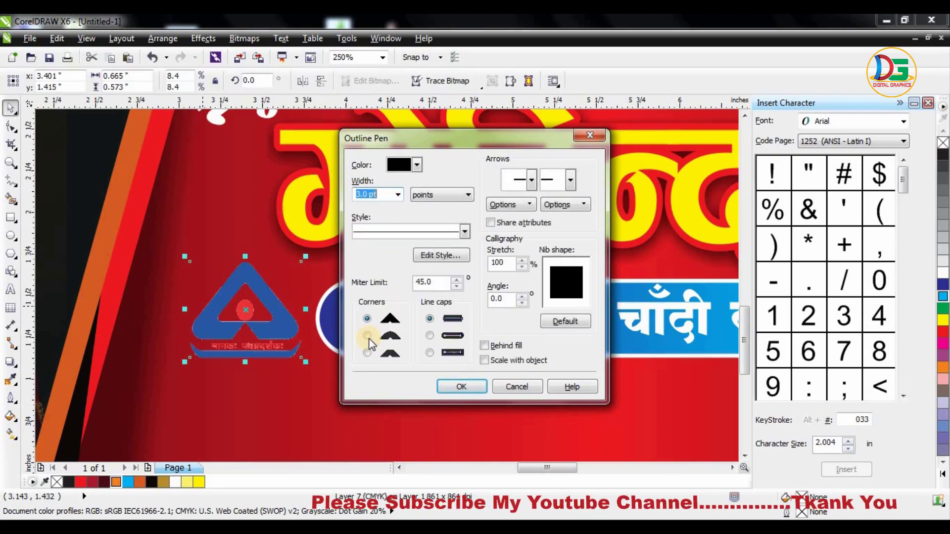
click(408, 171)
click(432, 204)
click(485, 346)
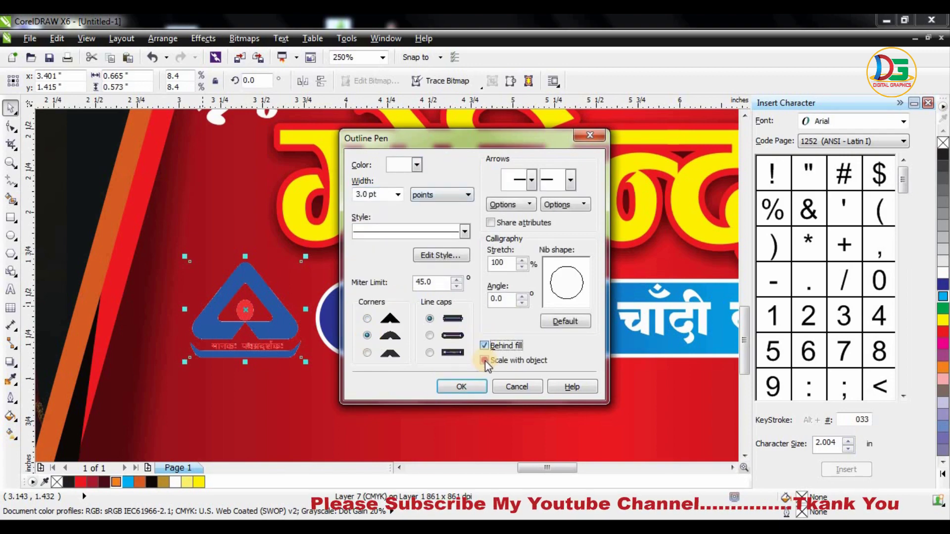
click(462, 386)
scroll(227, 343, up, 1)
scroll(219, 335, down, 2)
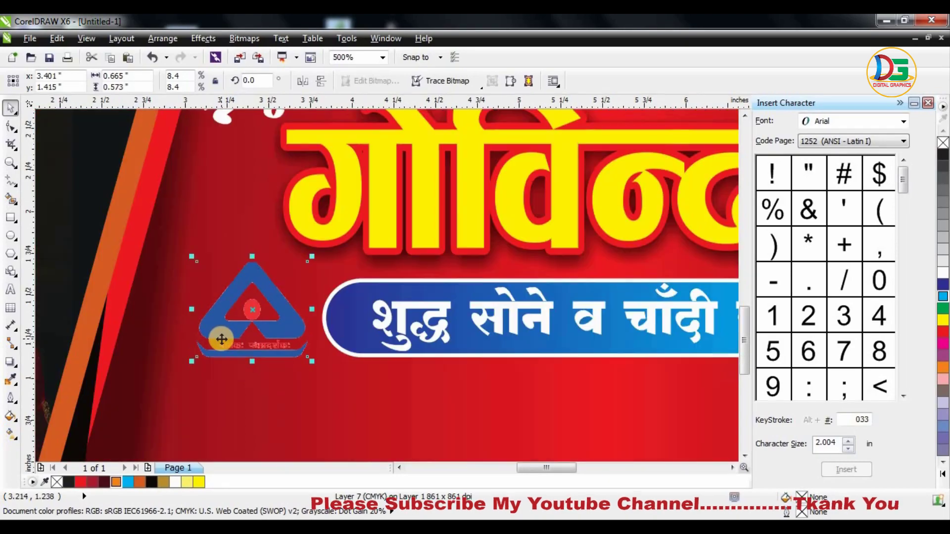
scroll(218, 340, up, 1)
scroll(252, 288, up, 1)
scroll(254, 287, down, 3)
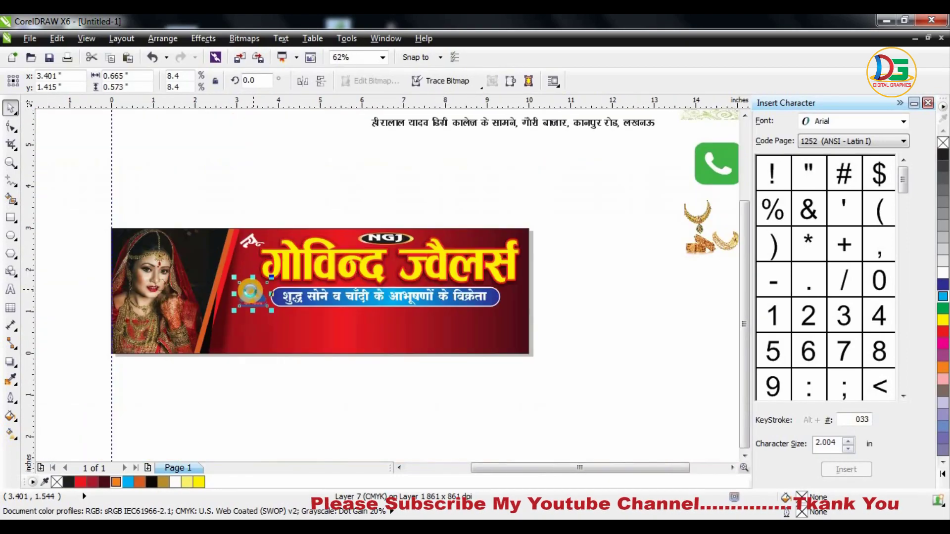
scroll(253, 285, up, 2)
scroll(266, 292, down, 1)
click(252, 438)
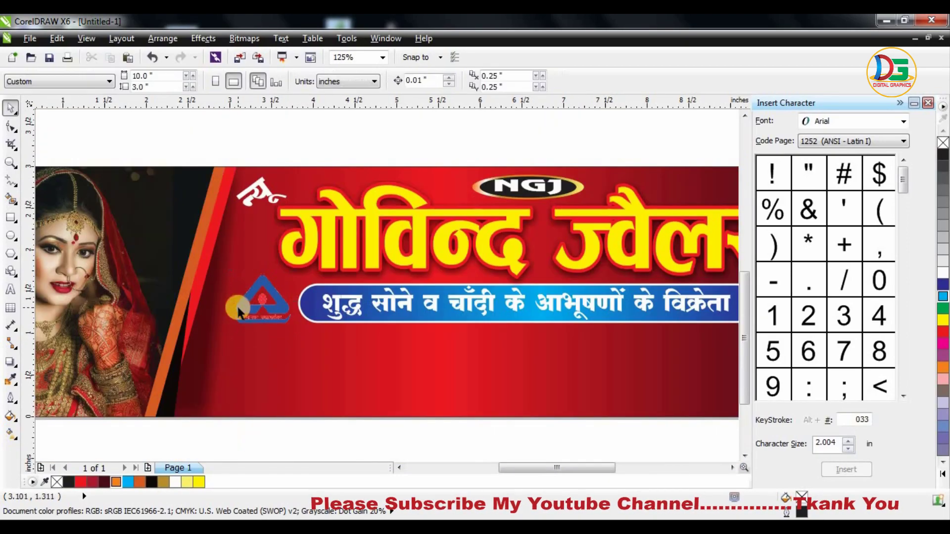
scroll(236, 303, up, 1)
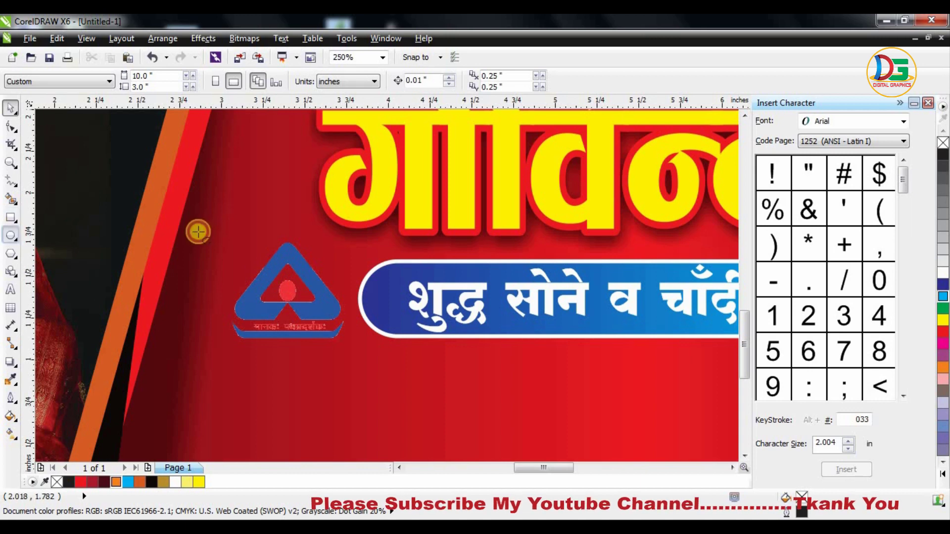
Step: Draw a circle fully enclosing the BIS logo and fill it solid cyan
drag(214, 231, 353, 368)
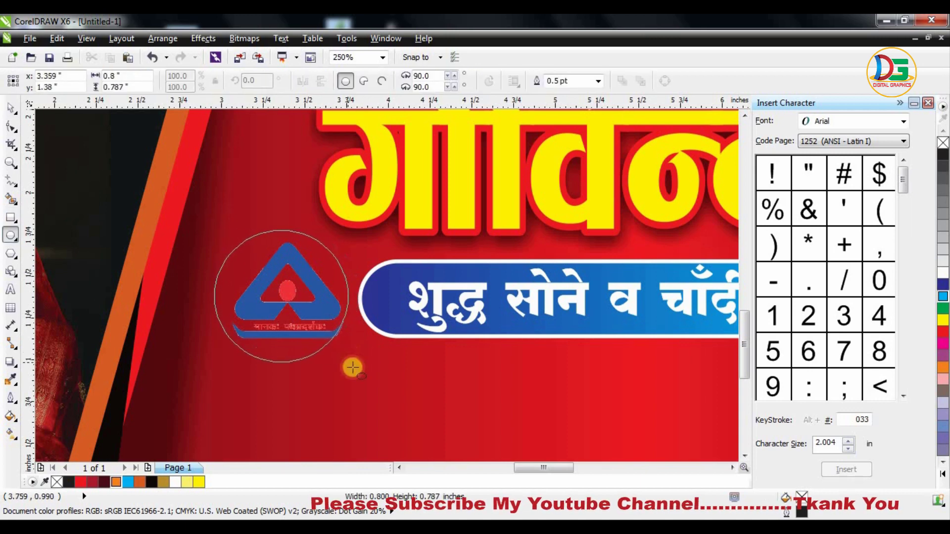
drag(352, 367, 357, 377)
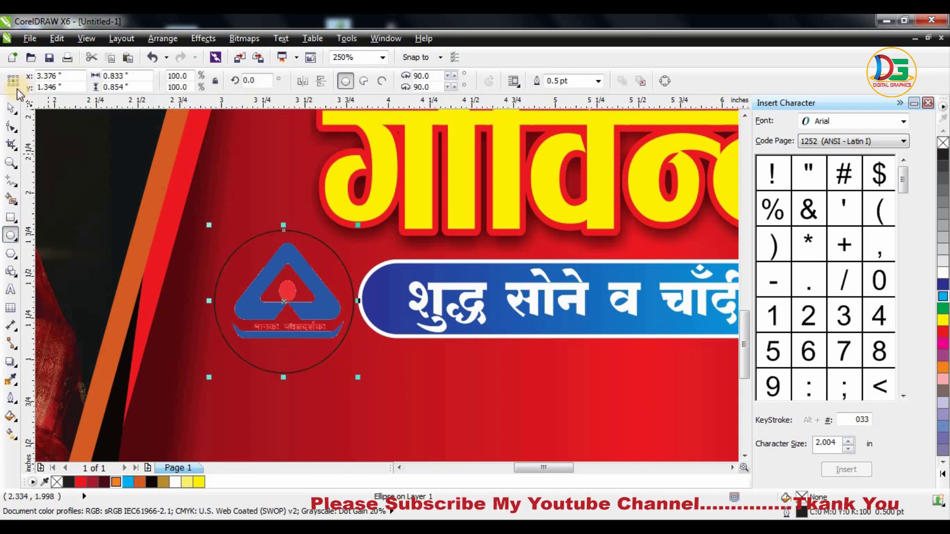
click(10, 109)
click(943, 297)
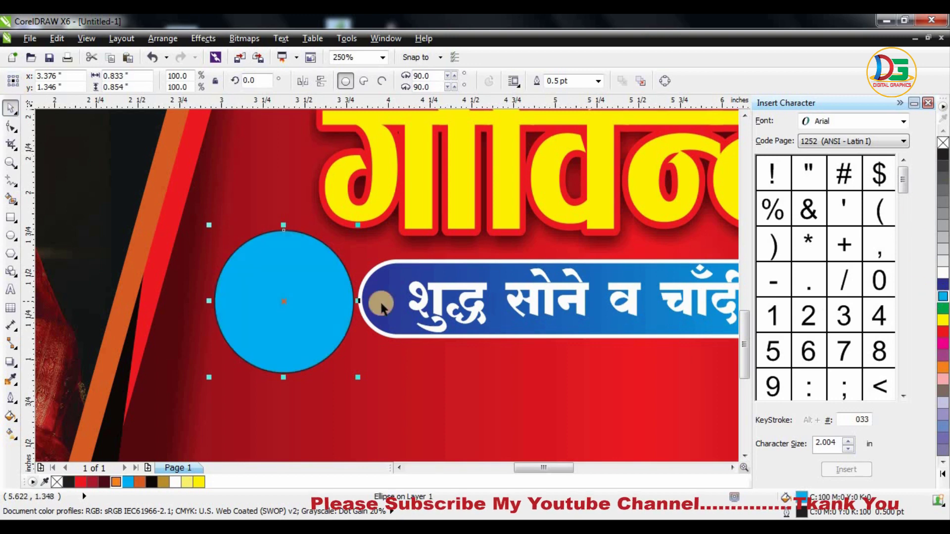
Step: Try a vertical gradient on the circle, then undo it back to solid cyan
key(g)
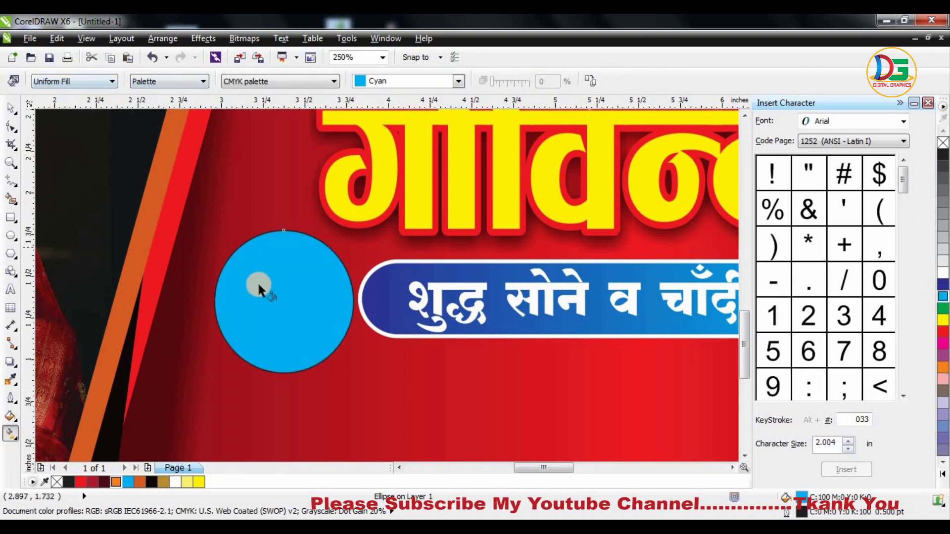
drag(265, 253, 275, 377)
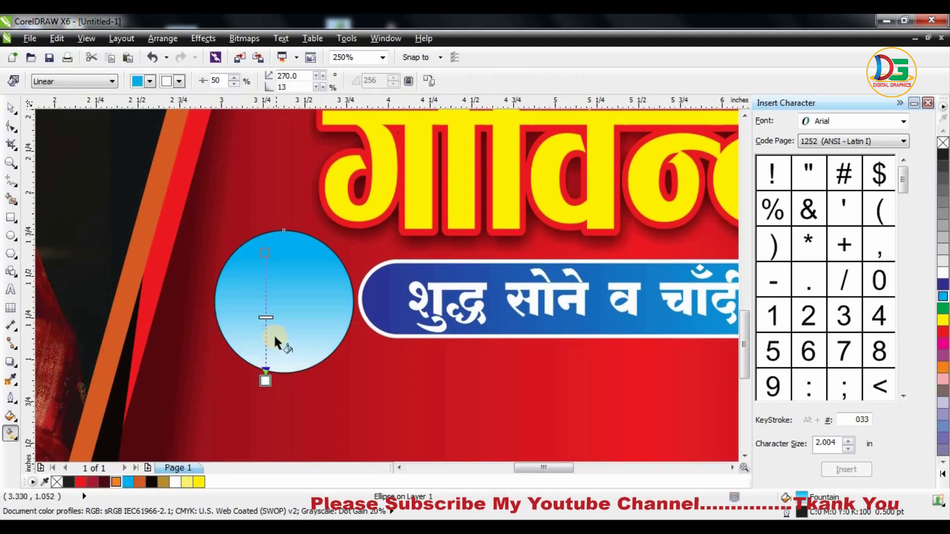
key(ctrl+z)
click(9, 110)
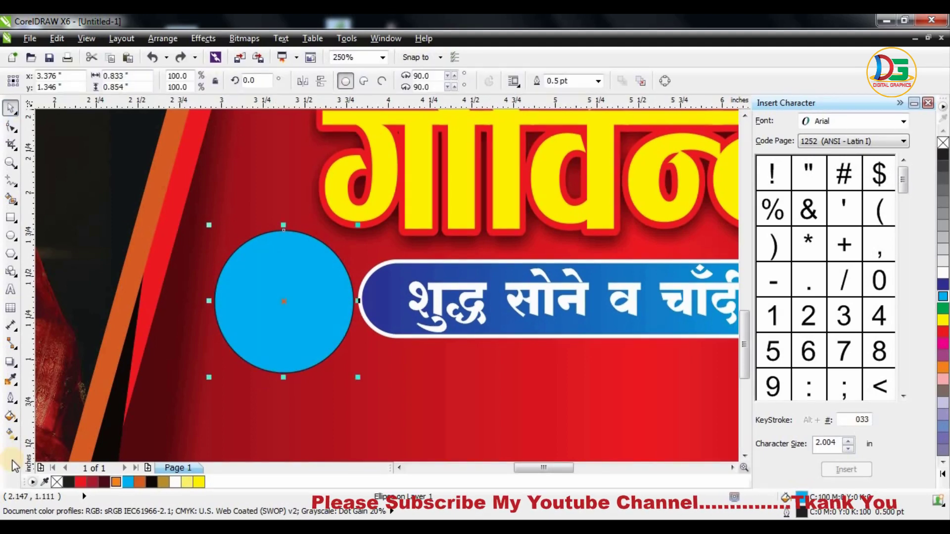
click(9, 418)
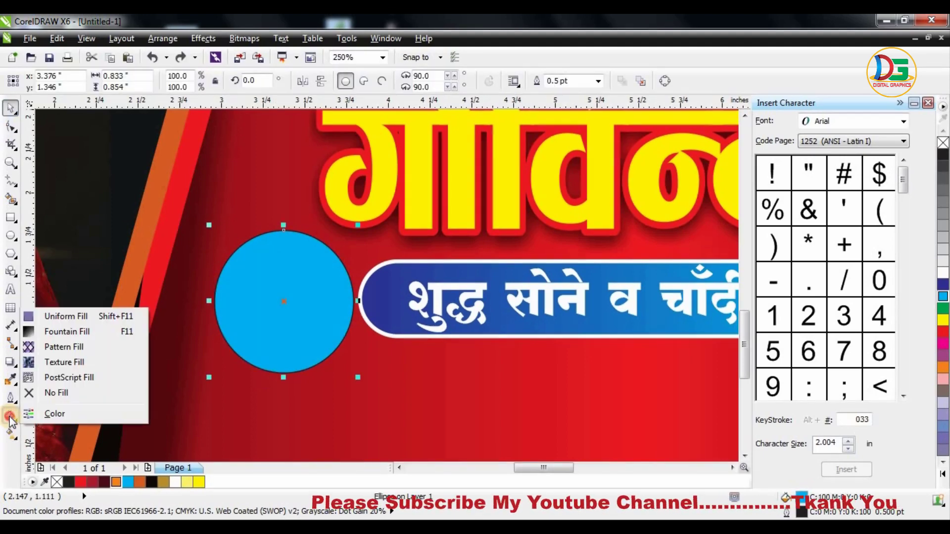
click(278, 278)
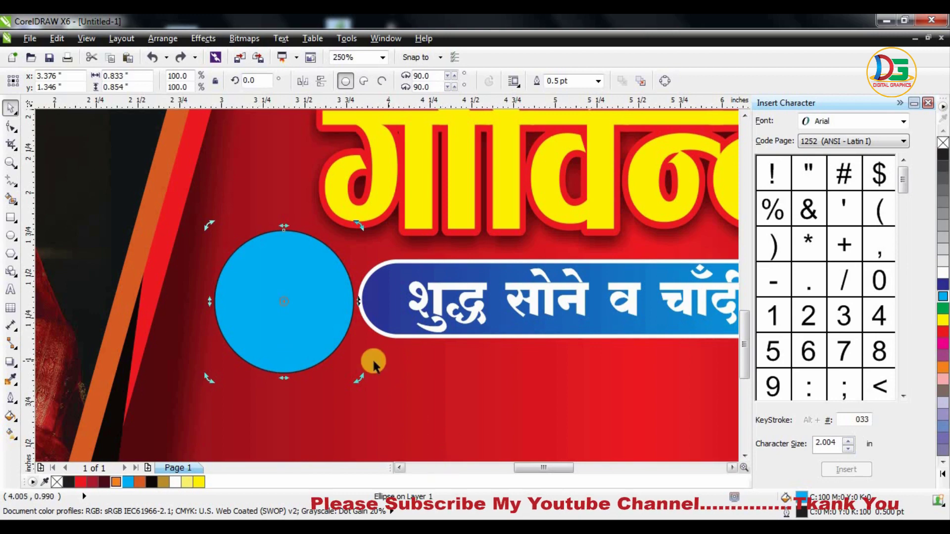
scroll(381, 360, down, 2)
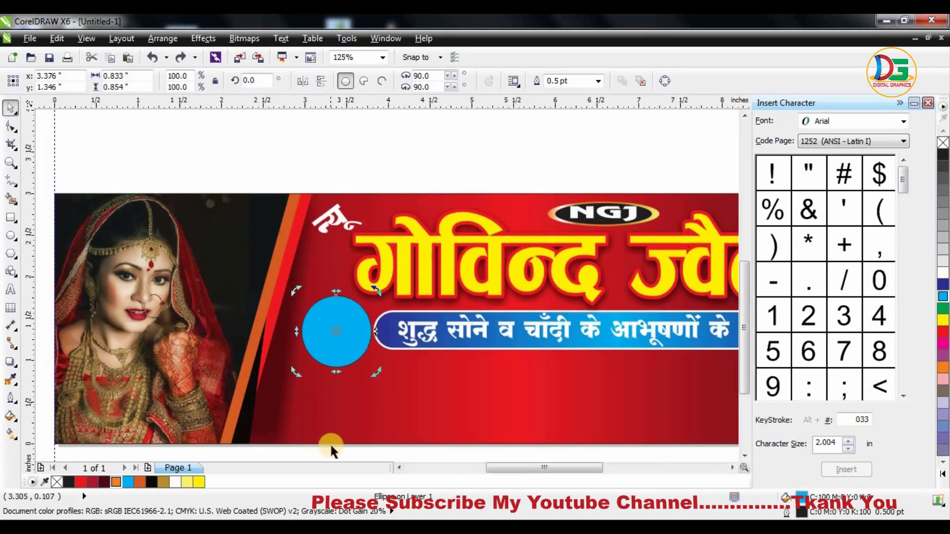
Step: Give the circle an interactive cyan-to-white gradient fill
click(11, 419)
click(16, 440)
click(44, 434)
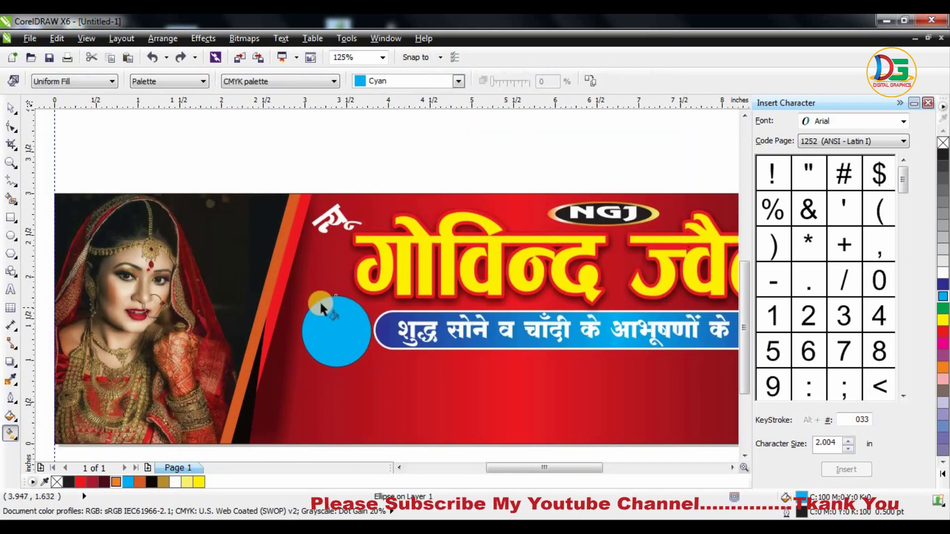
drag(335, 298, 339, 351)
scroll(339, 351, up, 2)
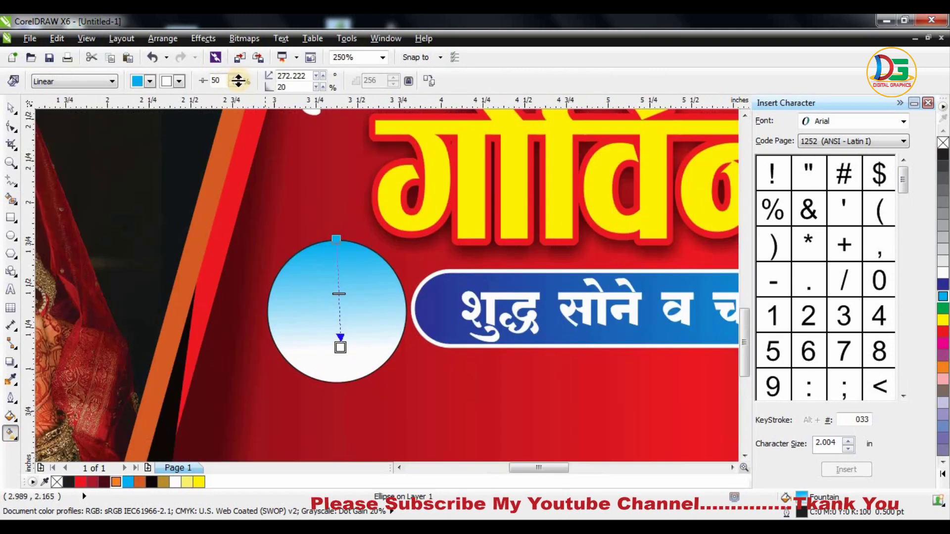
Step: Make the gradient radial with a dark blue outer and light blue centre
click(114, 81)
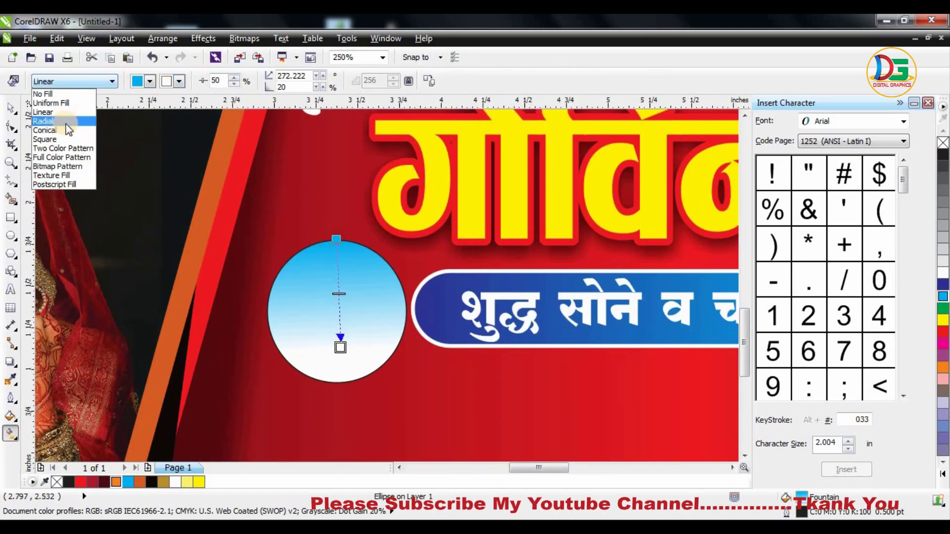
click(57, 121)
drag(340, 354, 352, 373)
drag(941, 287, 353, 373)
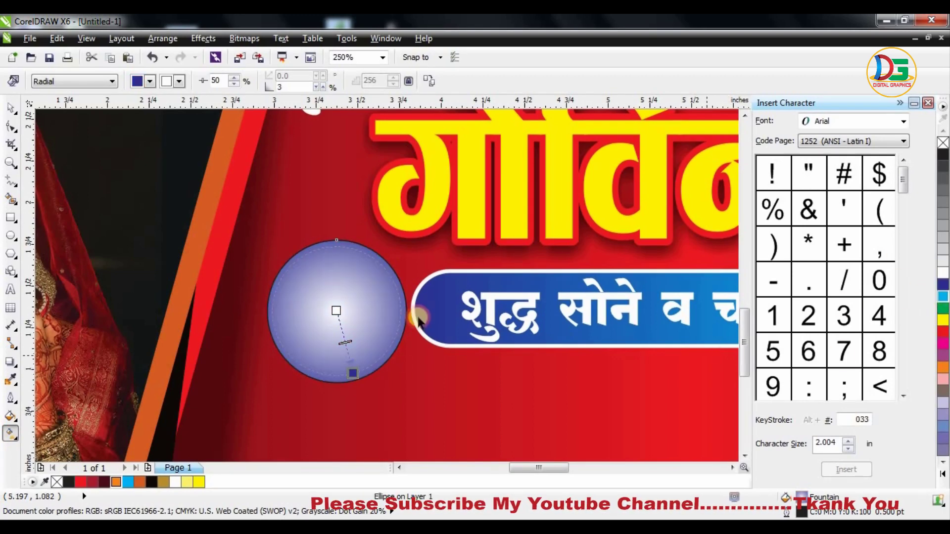
drag(419, 320, 339, 311)
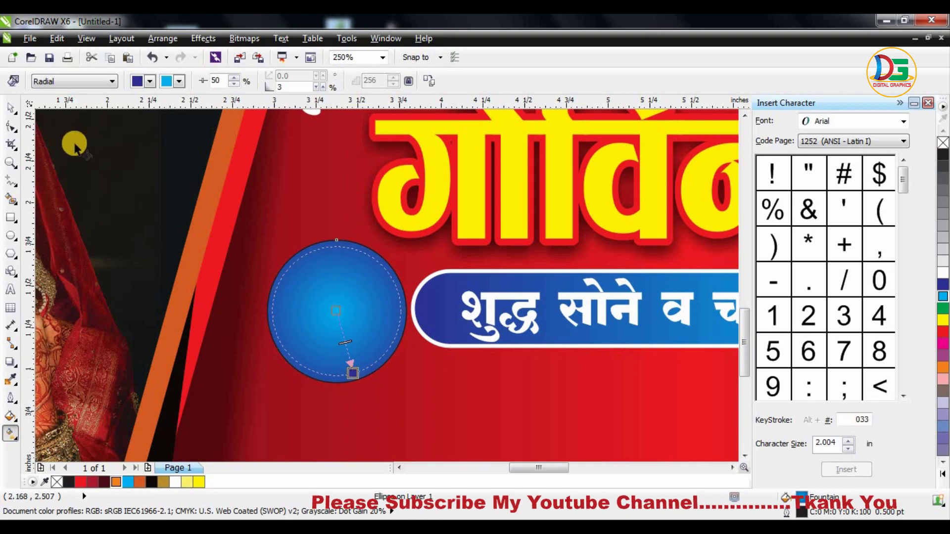
click(11, 107)
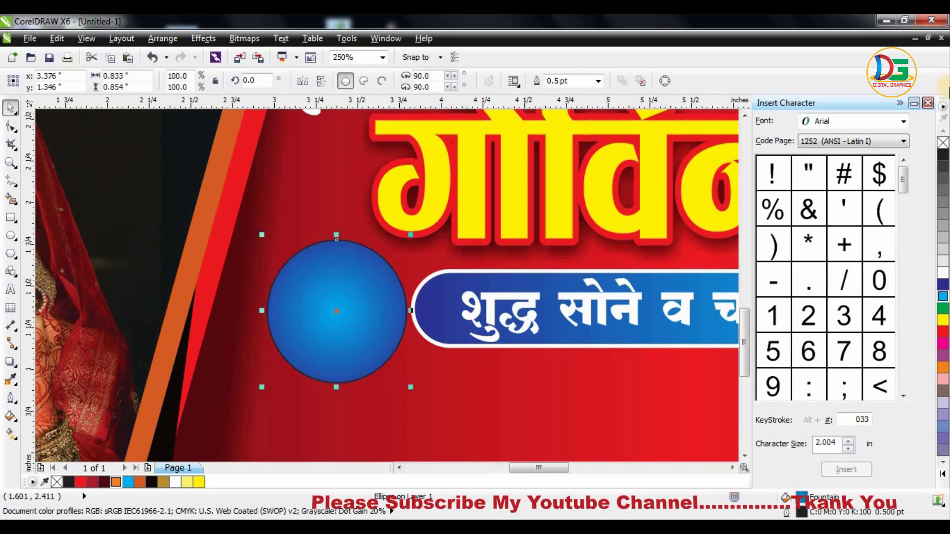
Step: Remove the circle's outline and shrink it onto the blue bar's left end
click(598, 82)
click(557, 94)
key(Escape)
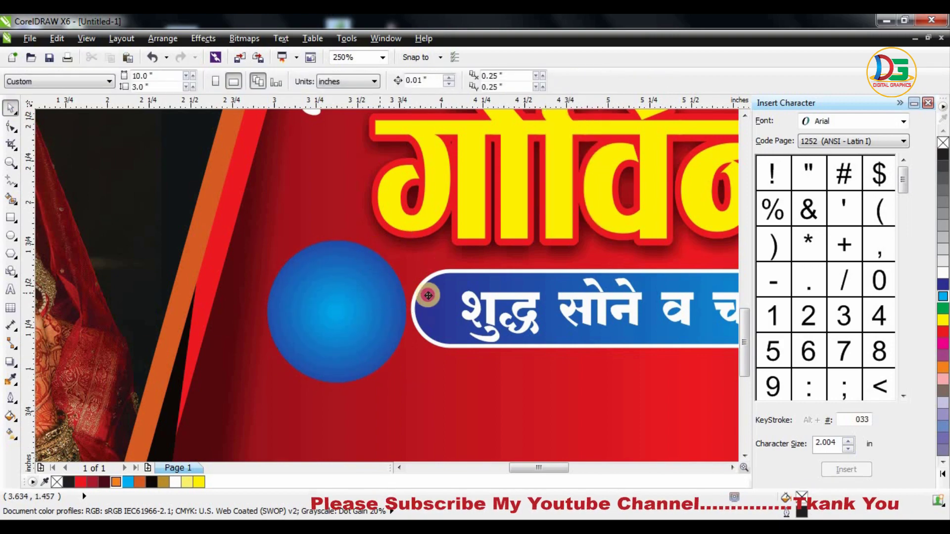
drag(368, 296, 419, 297)
click(461, 239)
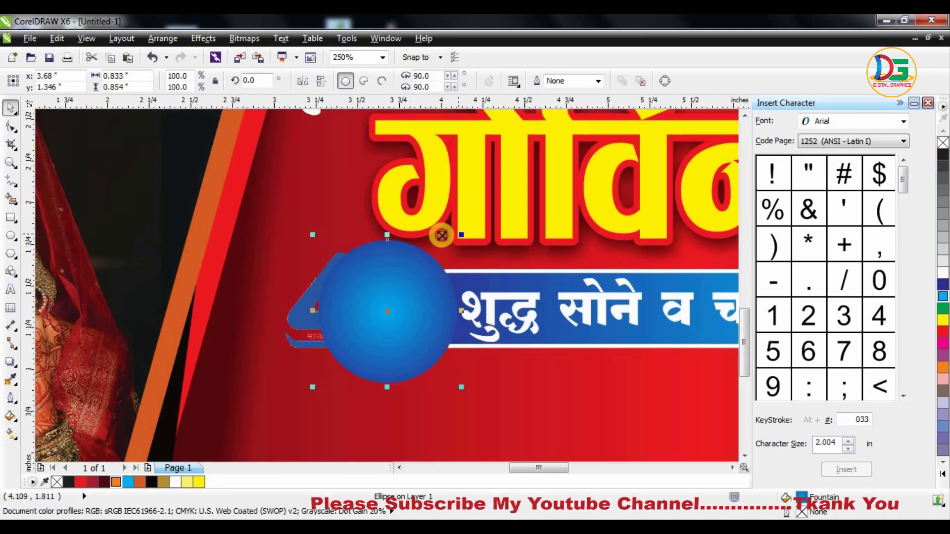
drag(442, 236, 427, 267)
drag(426, 304, 437, 304)
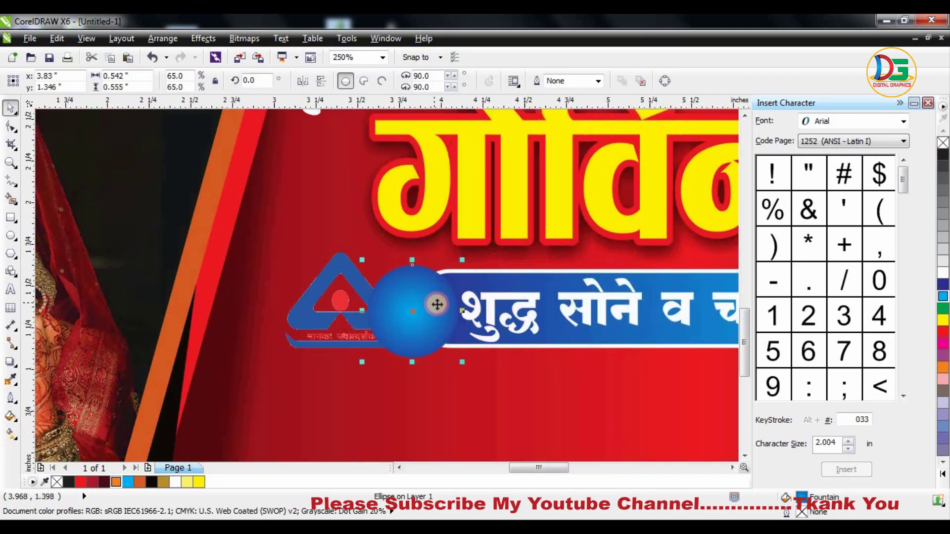
scroll(437, 305, up, 2)
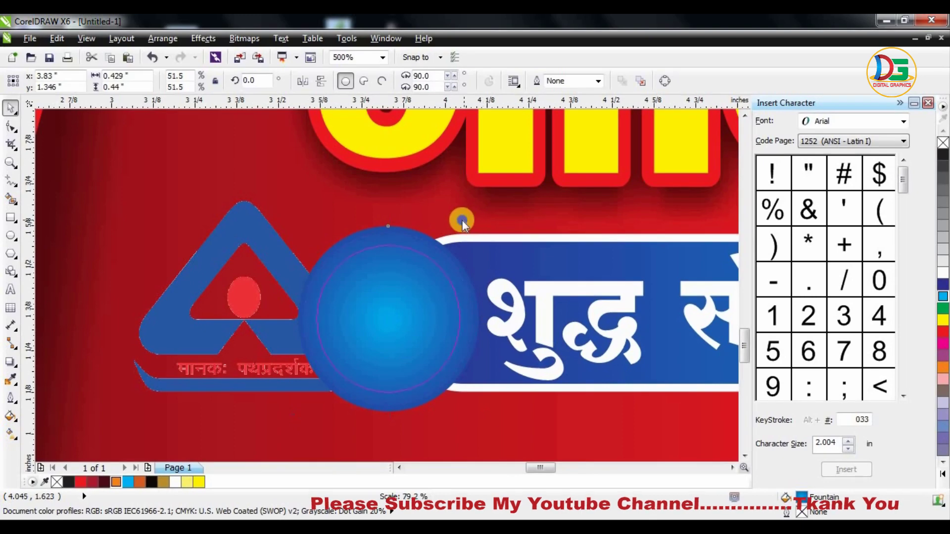
mouse_move(463, 220)
mouse_down()
mouse_move(466, 239)
mouse_move(484, 239)
mouse_up()
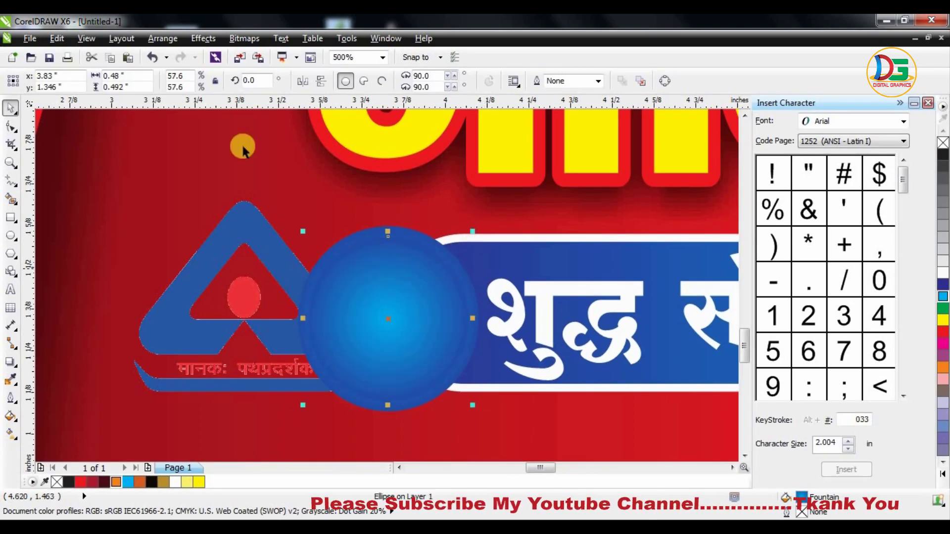
Step: Add a drop shadow beneath the blue circle and adjust its strength
click(11, 363)
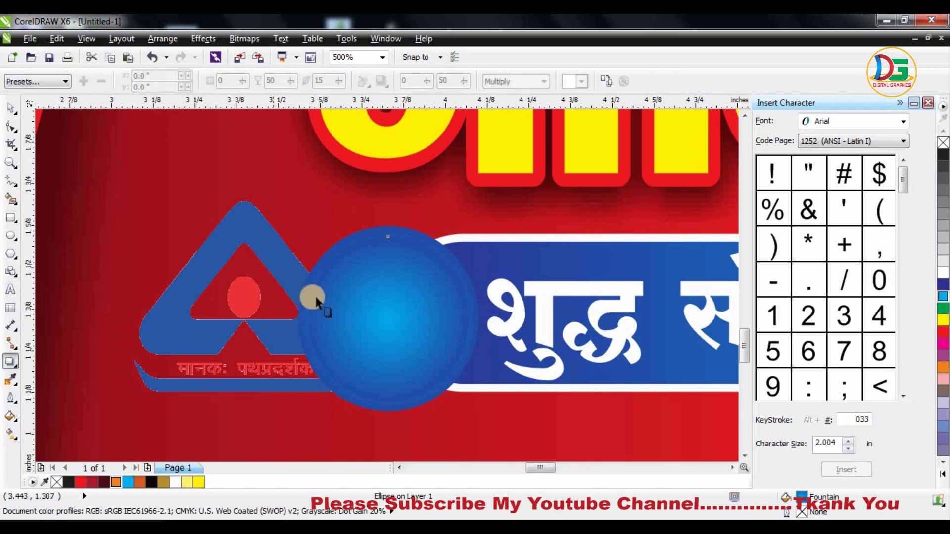
mouse_move(433, 392)
mouse_down()
mouse_move(333, 265)
mouse_move(432, 394)
mouse_up()
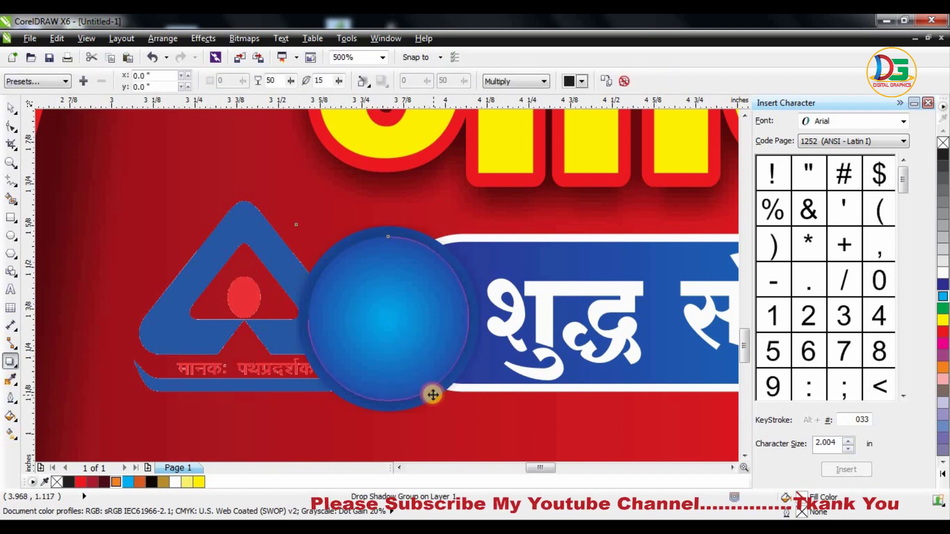
click(411, 364)
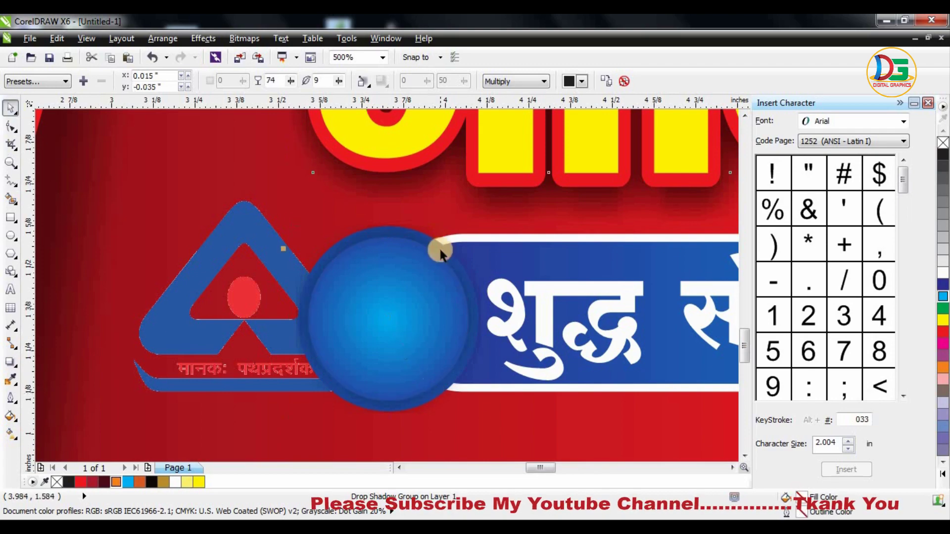
key(space)
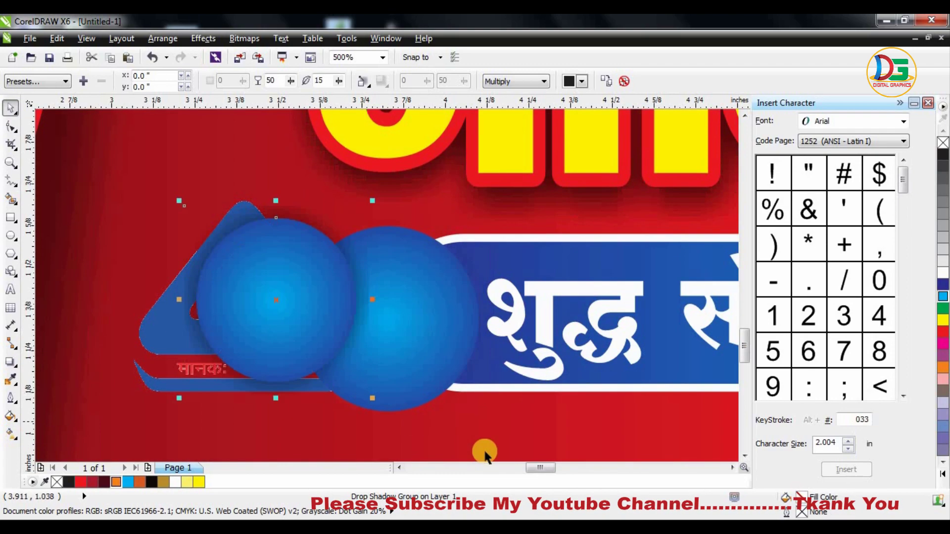
click(378, 433)
Step: Duplicate the blue circle and position the copy beside the original
scroll(392, 350, up, 4)
scroll(392, 371, up, 2)
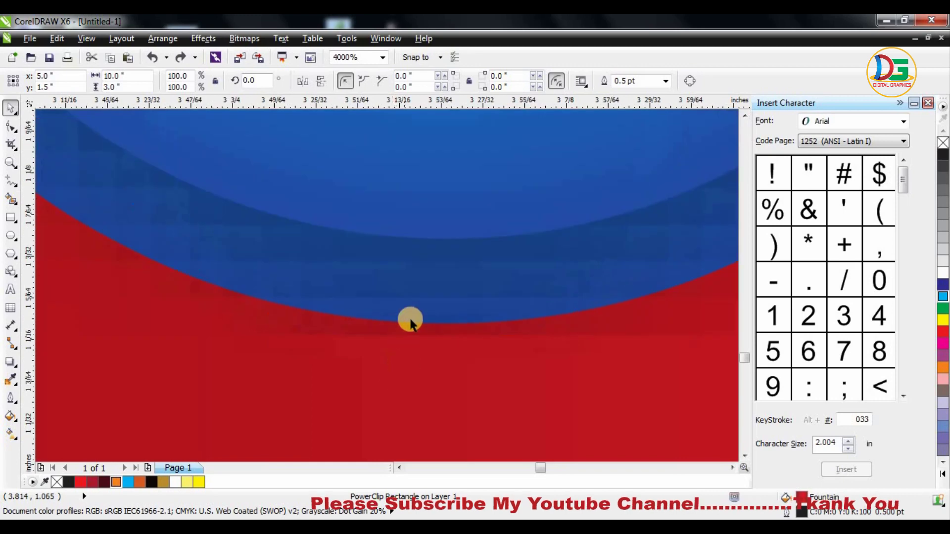
key(space)
scroll(401, 399, down, 6)
key(space)
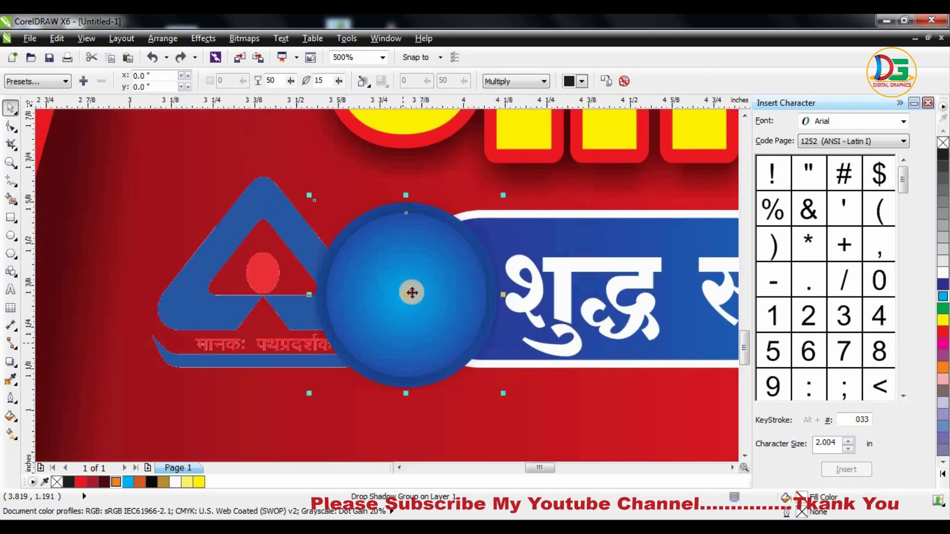
mouse_move(413, 290)
mouse_down()
mouse_move(567, 299)
mouse_move(461, 299)
mouse_up()
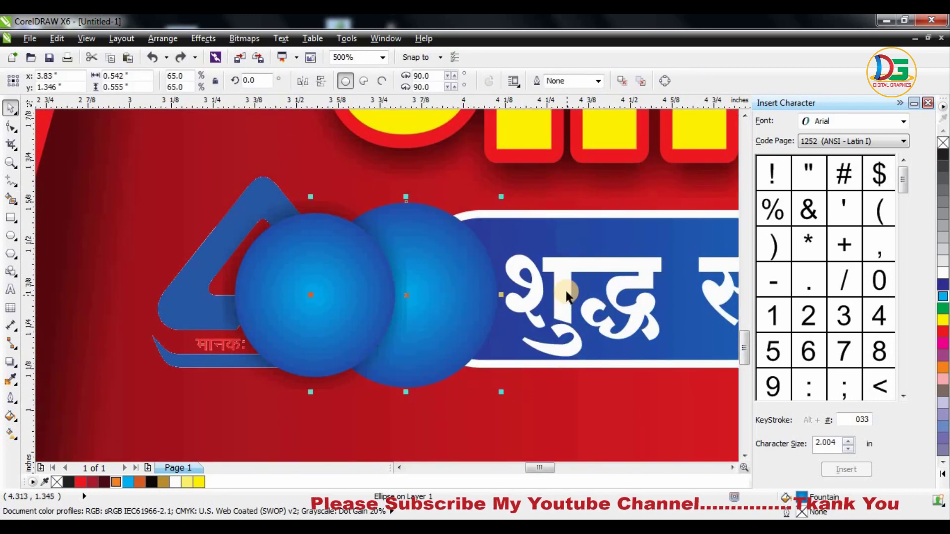
Step: Give the circle a 4.0 pt white outline
key(i)
key(F12)
click(399, 195)
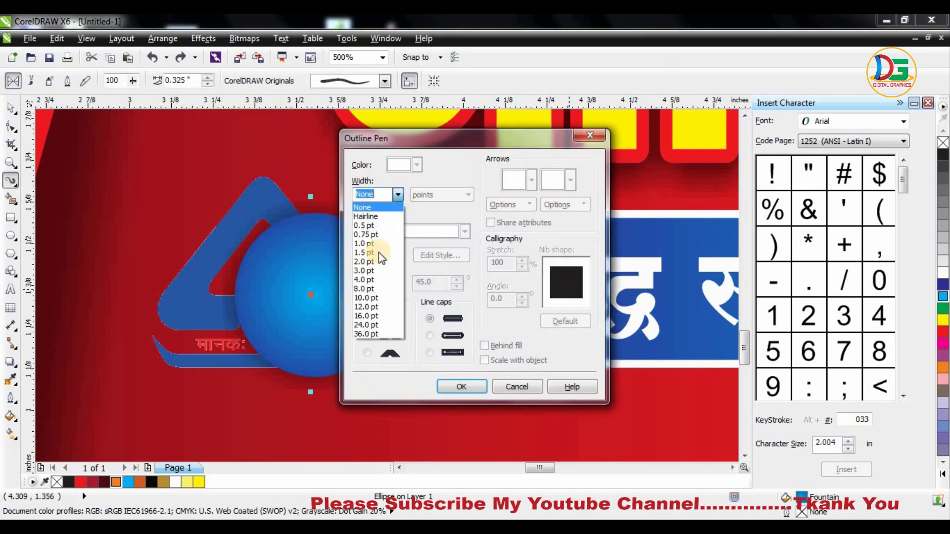
click(372, 280)
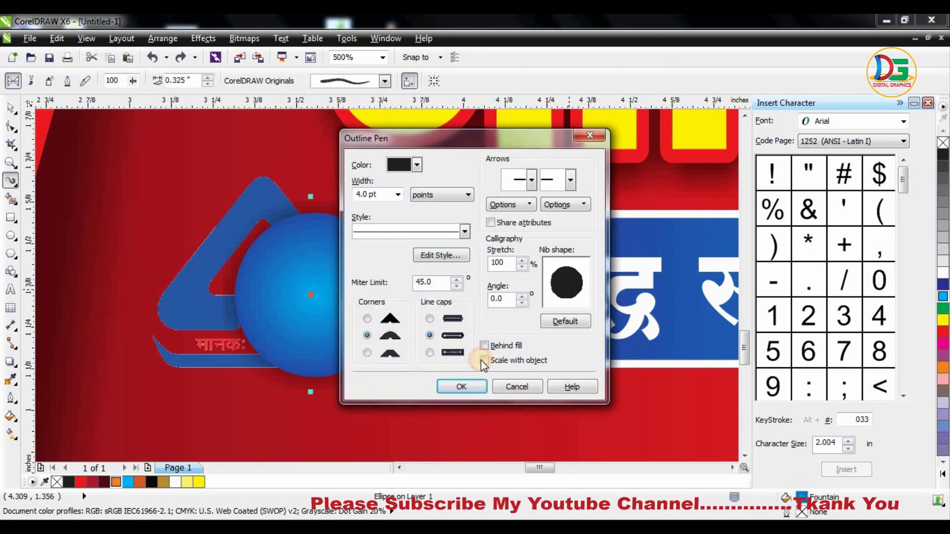
click(418, 165)
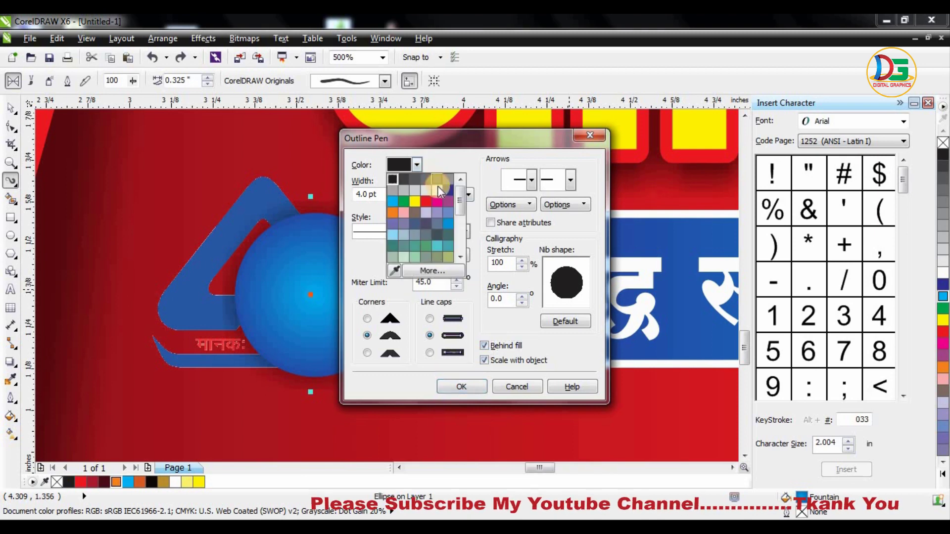
click(390, 184)
click(470, 384)
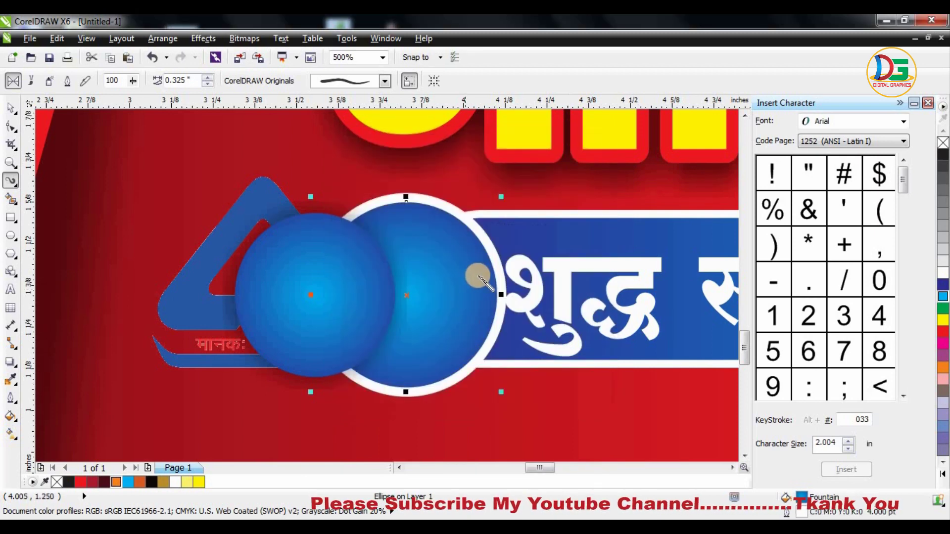
scroll(447, 258, down, 2)
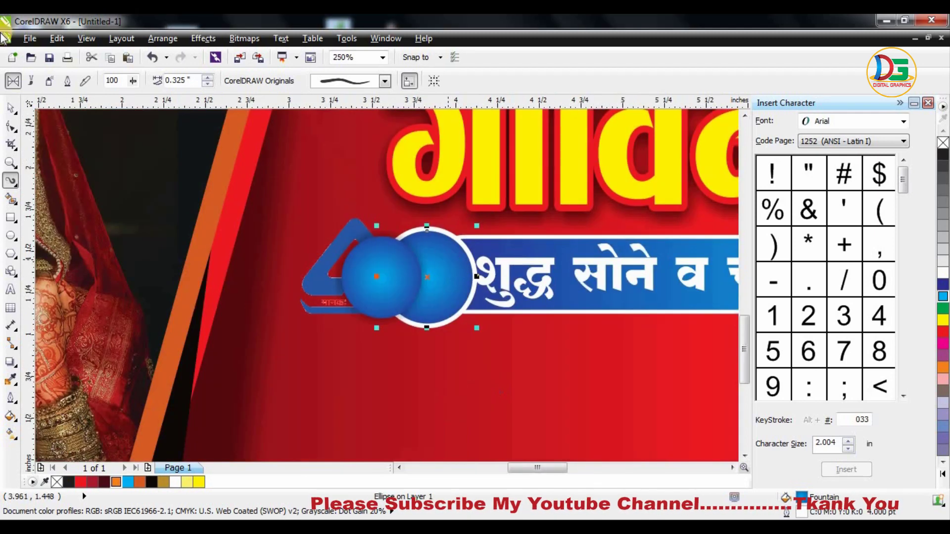
Step: Place the left blue circle inside the ringed circle and fill it white
click(12, 107)
drag(400, 301, 436, 275)
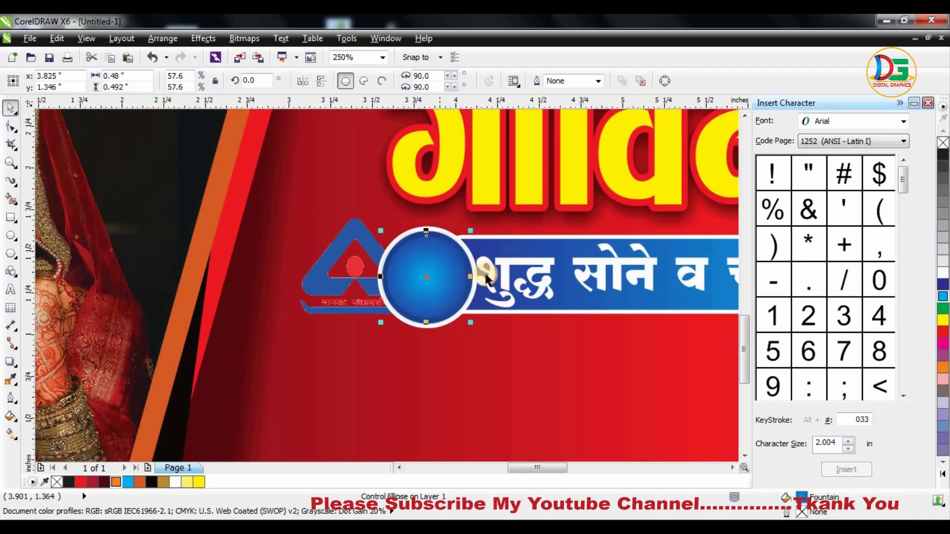
click(943, 272)
click(346, 244)
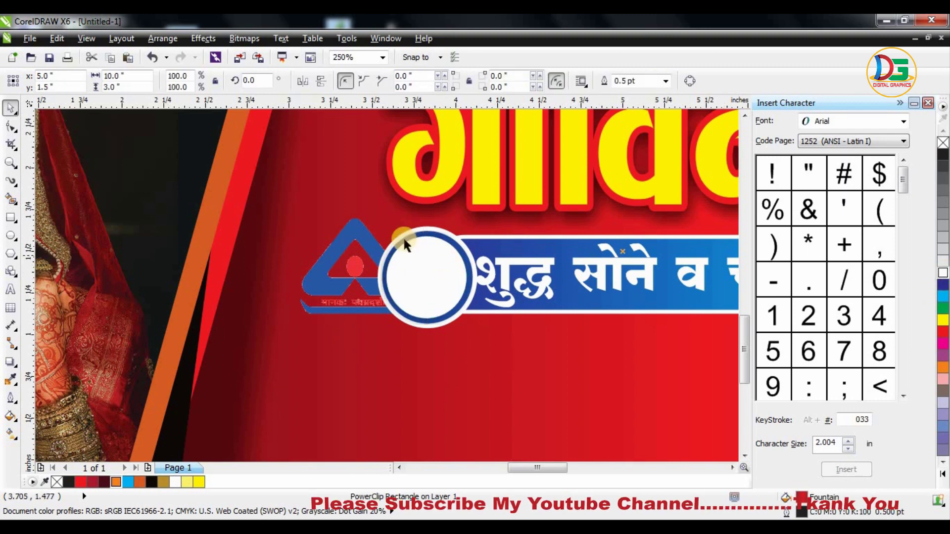
Step: Move the BIS logo onto the white circle and shrink it to fit centred inside
click(361, 236)
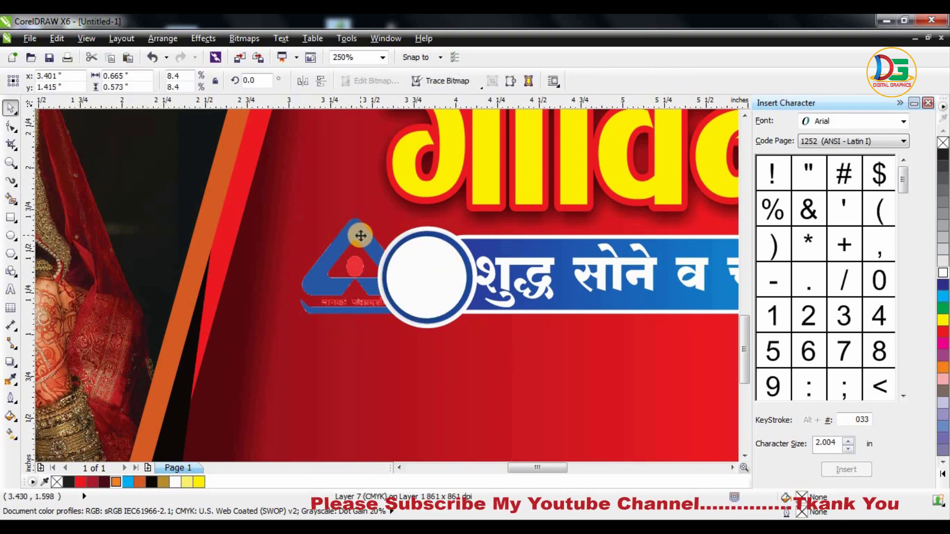
drag(361, 236, 422, 248)
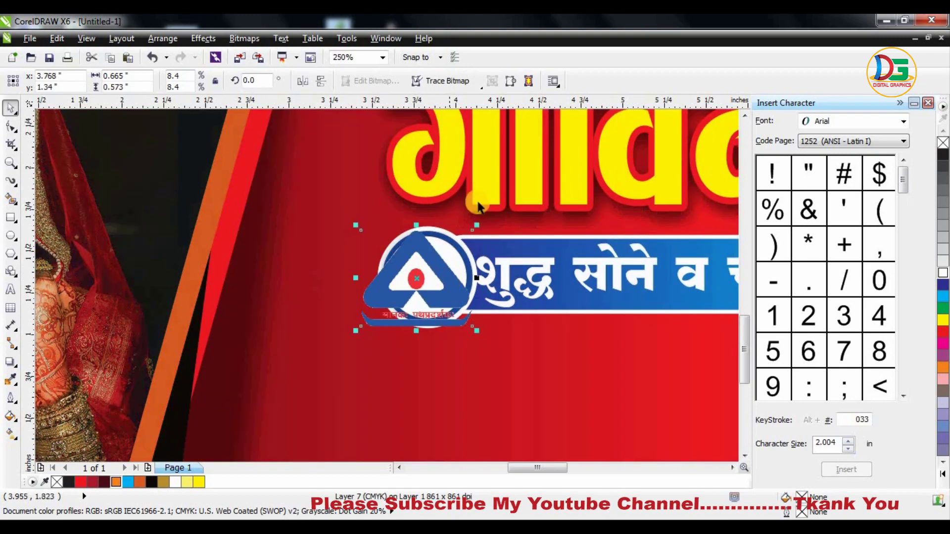
scroll(478, 220, up, 1)
drag(441, 336, 461, 330)
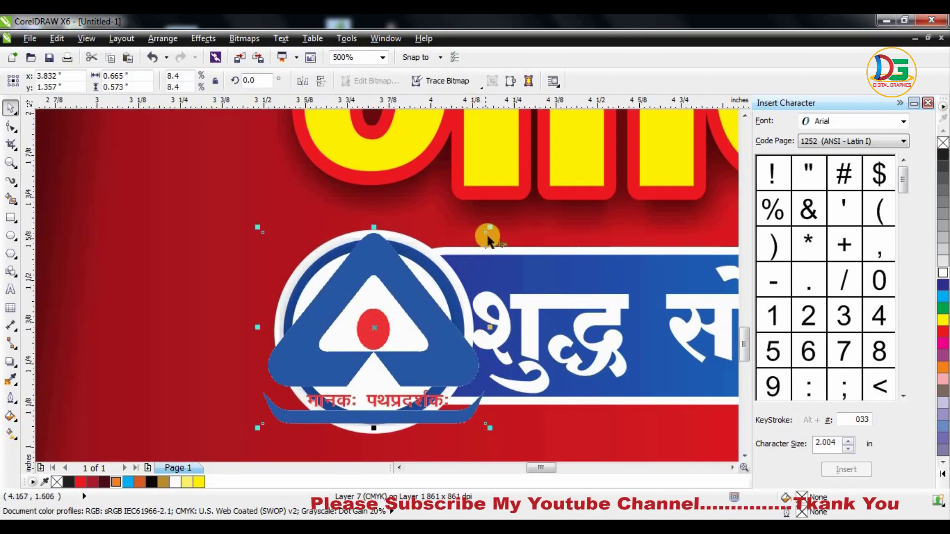
drag(488, 241, 445, 266)
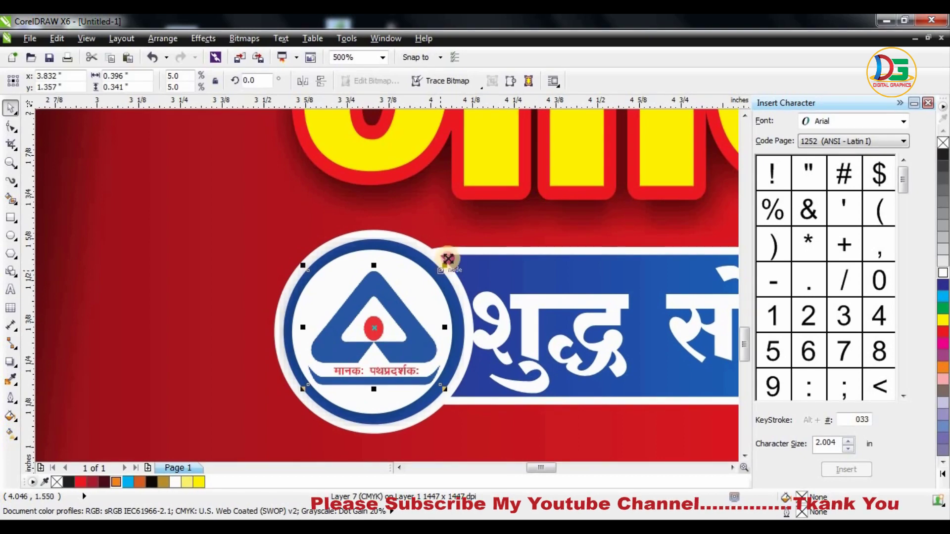
drag(403, 314, 378, 272)
scroll(379, 277, down, 1)
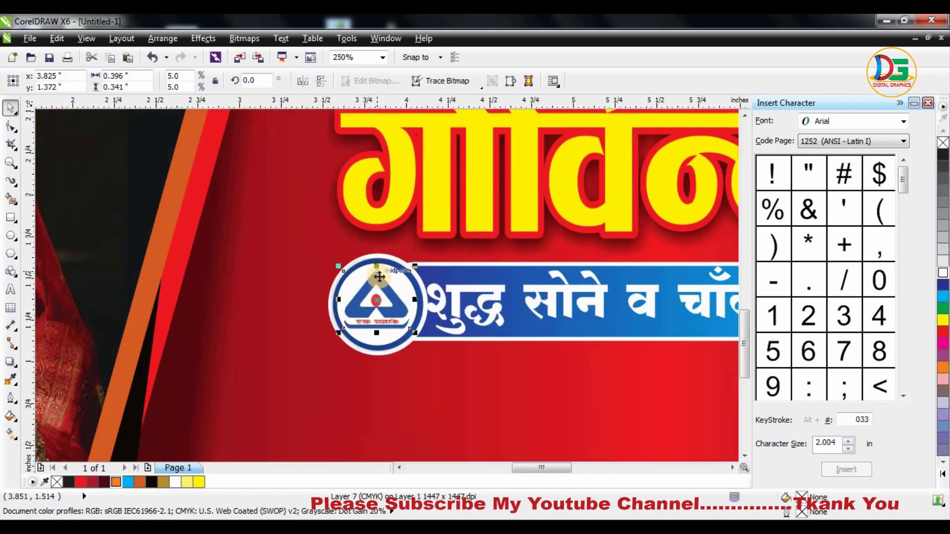
scroll(379, 277, down, 2)
click(694, 324)
scroll(460, 292, up, 1)
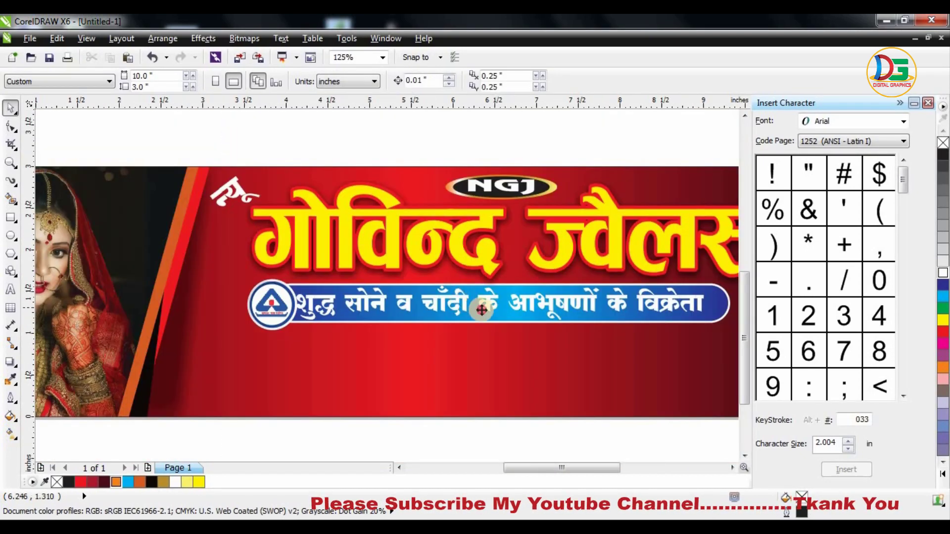
Step: Nudge the subtitle right, then group the logo pieces and shift the group into place
drag(523, 297, 535, 297)
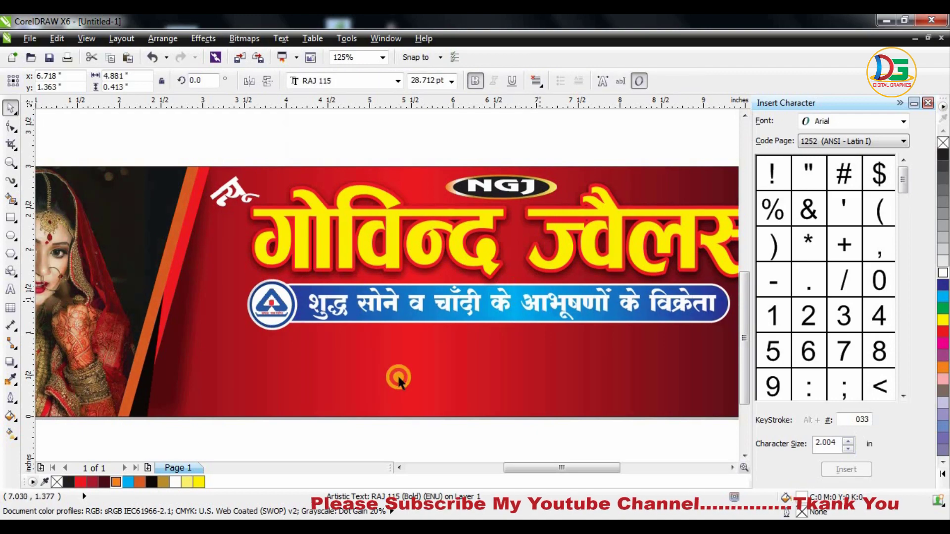
mouse_move(228, 437)
mouse_down()
mouse_move(302, 259)
mouse_move(296, 268)
mouse_up()
key(ctrl+g)
scroll(294, 295, up, 2)
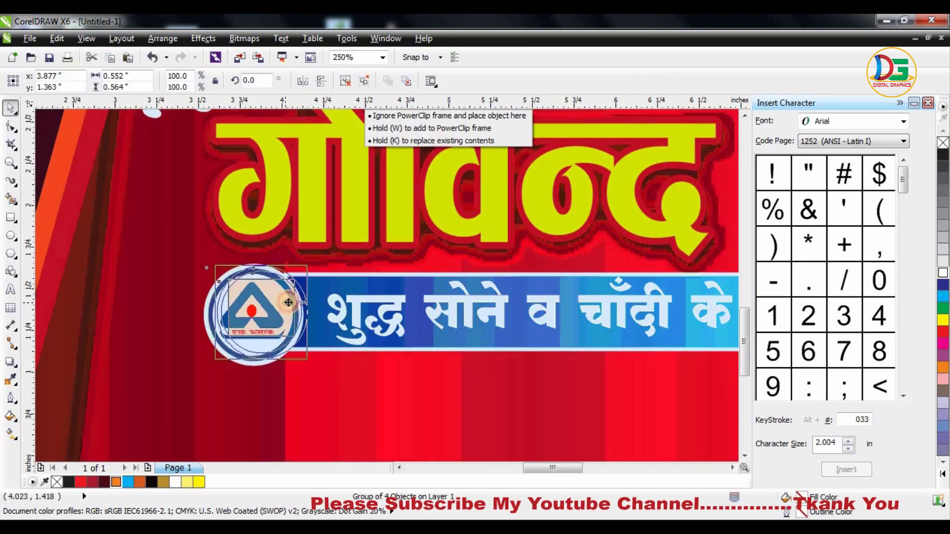
drag(277, 305, 286, 303)
scroll(286, 303, down, 4)
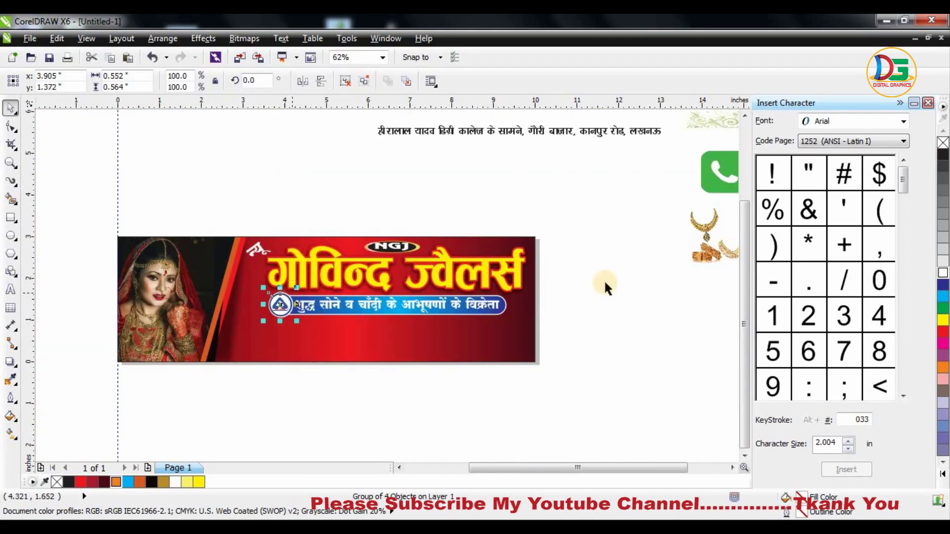
click(604, 282)
Step: Move the address line into the bottom of the banner
scroll(391, 239, down, 1)
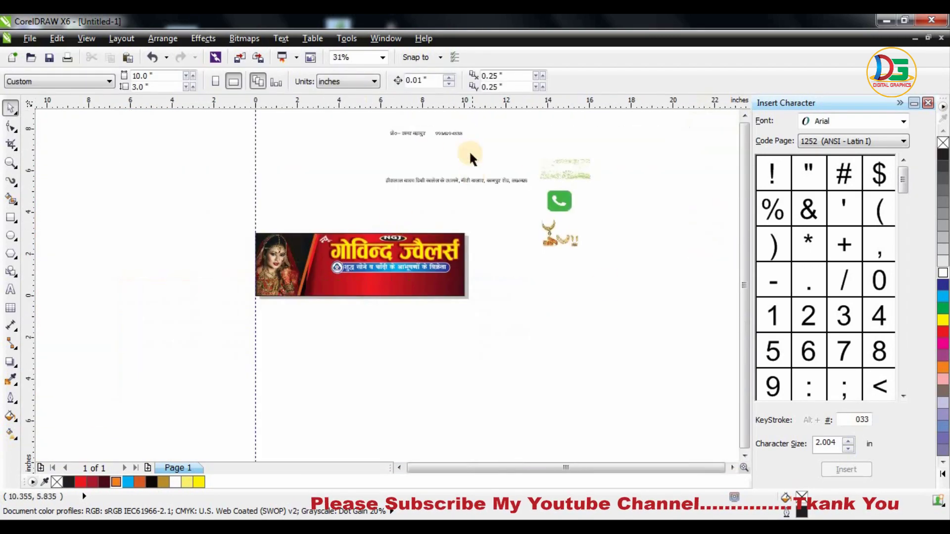
scroll(446, 144, up, 1)
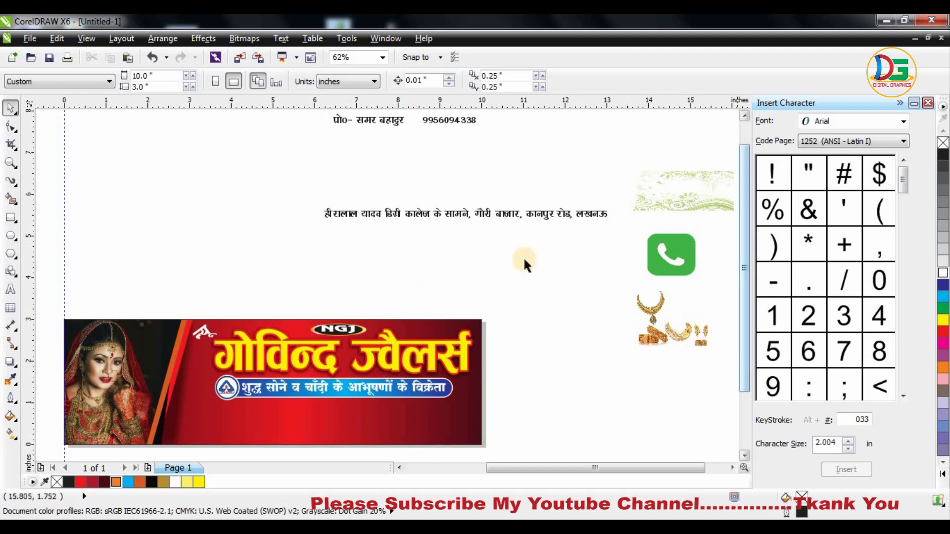
drag(495, 215, 353, 436)
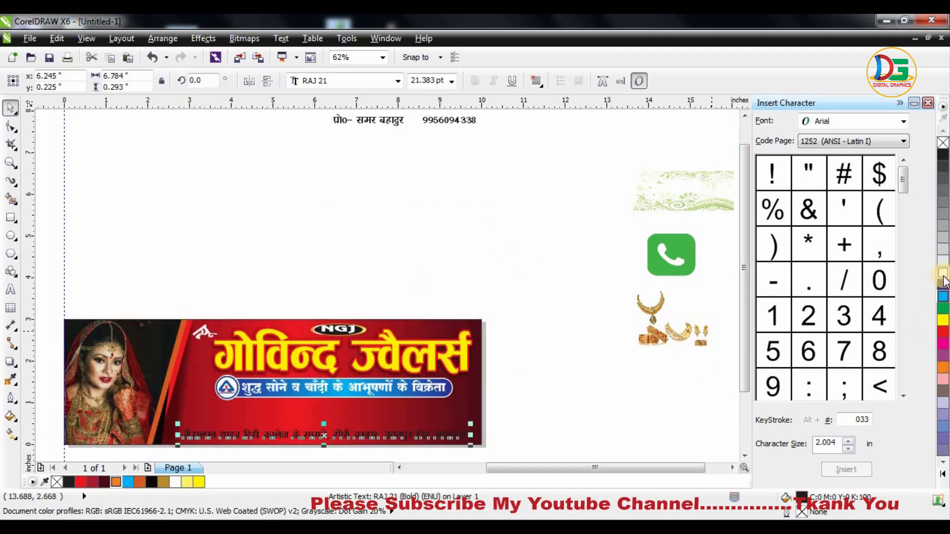
scroll(343, 382, down, 1)
scroll(342, 382, up, 1)
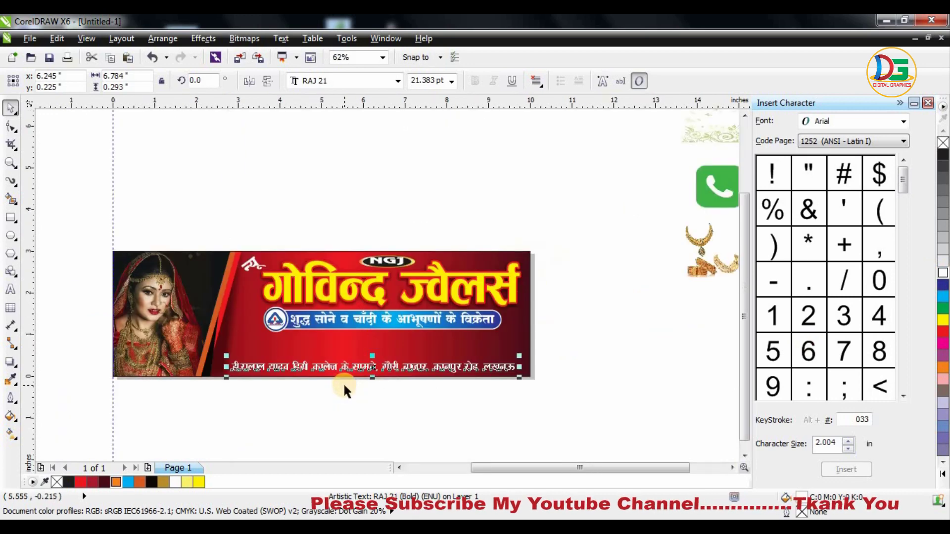
scroll(343, 382, up, 1)
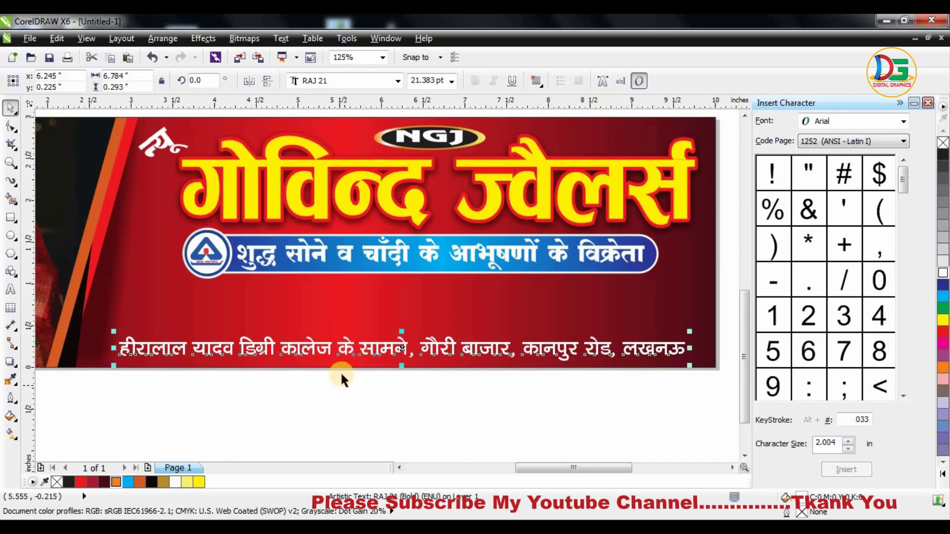
Step: Draw a thin strip above the address text and apply a linear gradient across it
click(12, 220)
drag(76, 314, 722, 322)
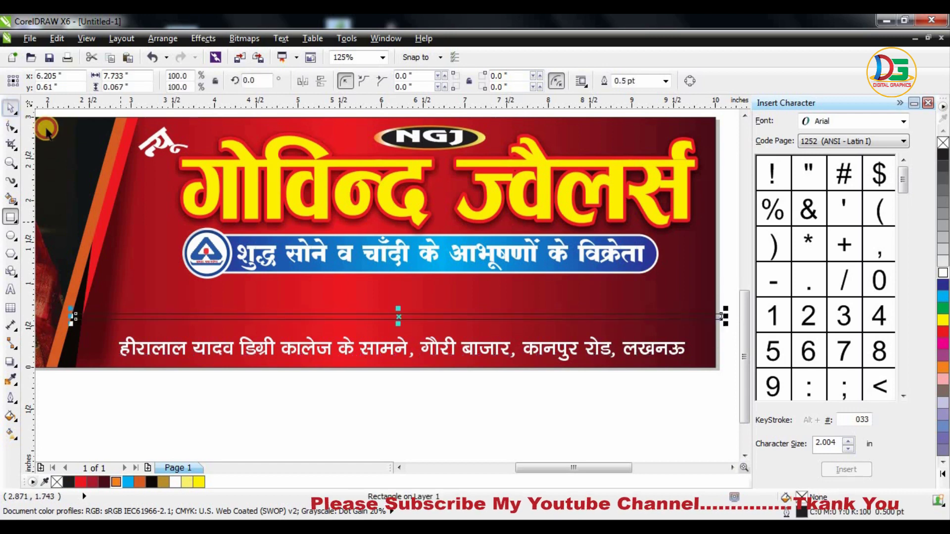
click(10, 434)
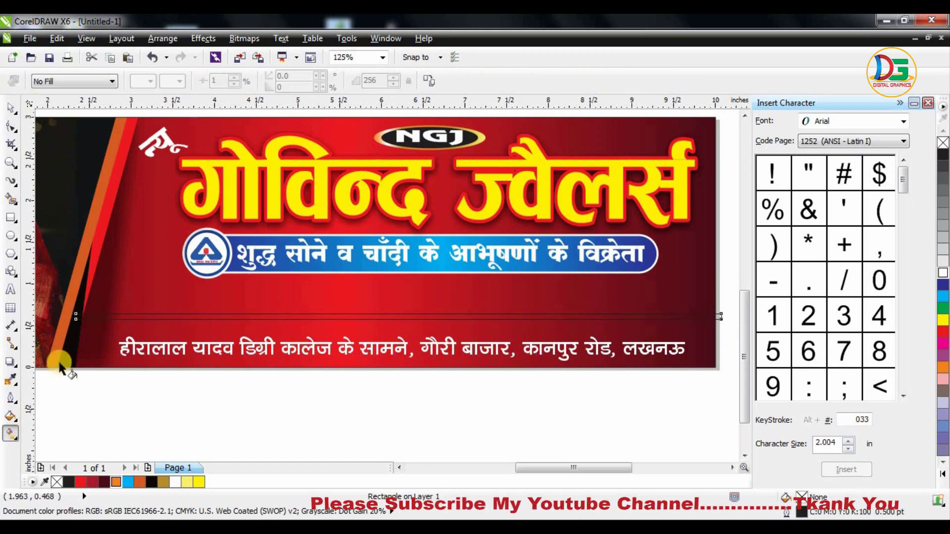
drag(69, 317, 719, 317)
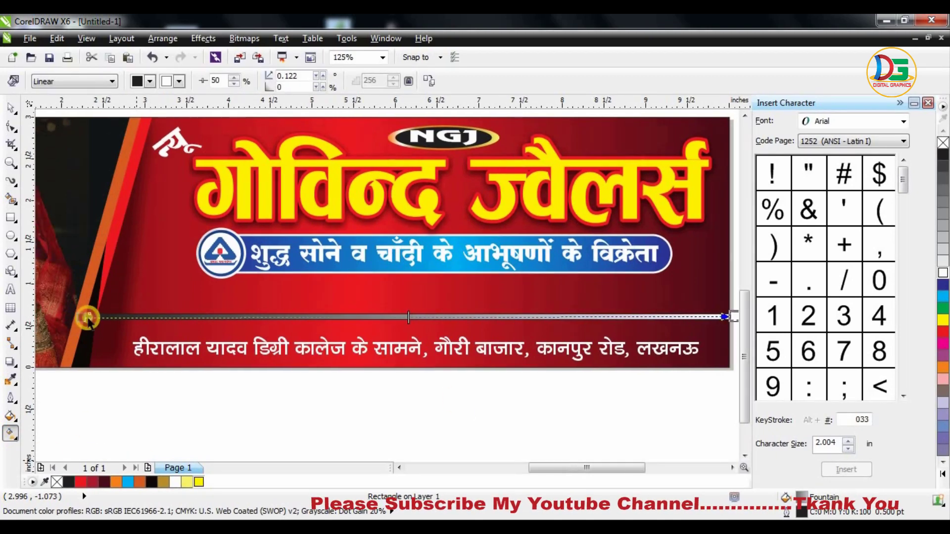
Step: Colour the gradient gold with yellow, tan and orange stops along the strip
drag(198, 483, 82, 317)
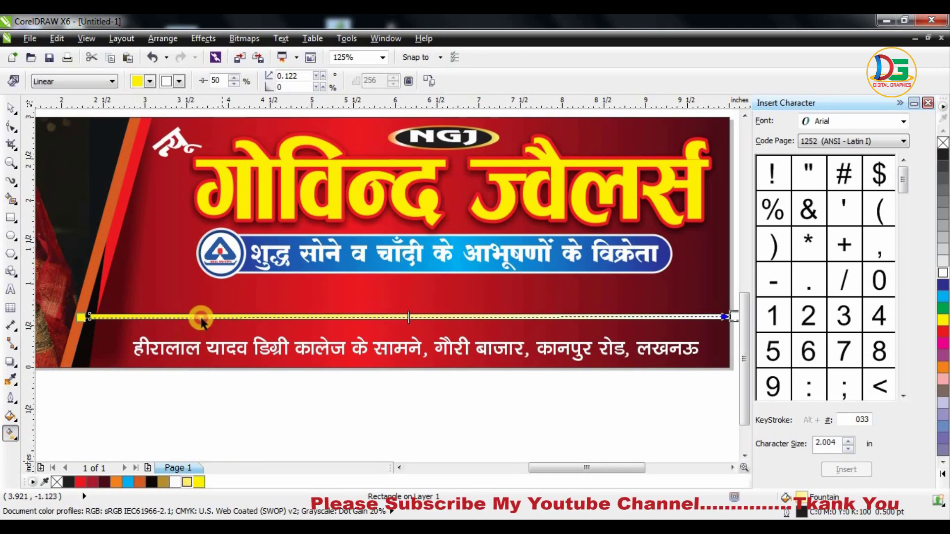
drag(193, 483, 198, 317)
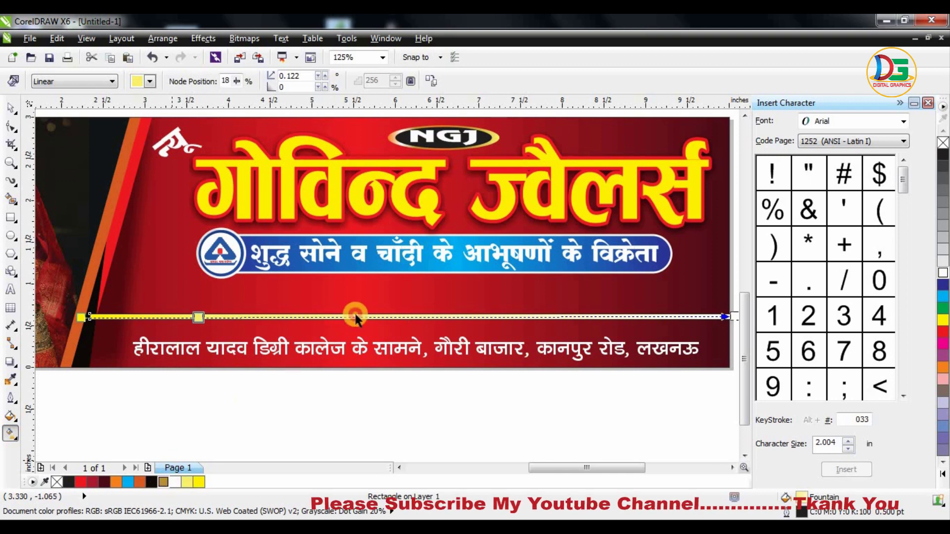
drag(356, 319, 350, 317)
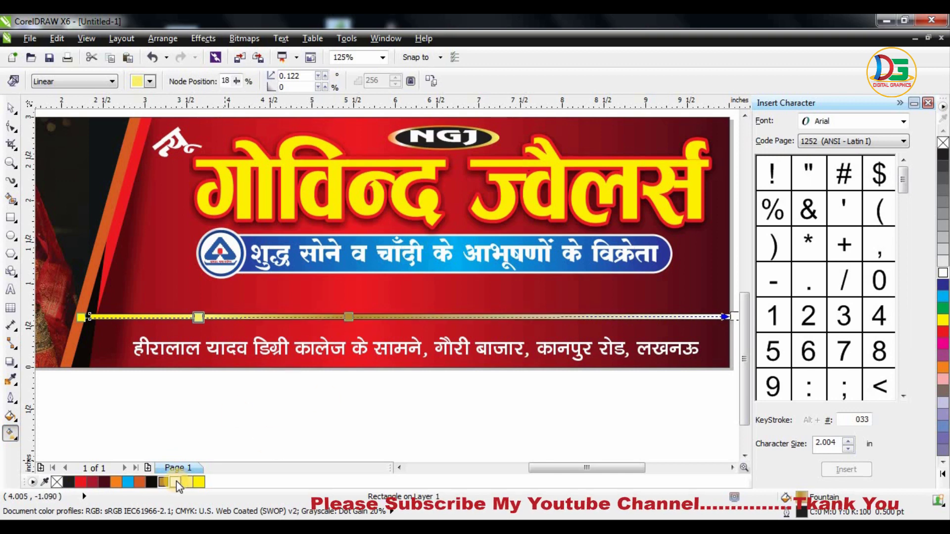
mouse_move(139, 483)
mouse_down()
mouse_move(465, 329)
mouse_move(467, 317)
mouse_up()
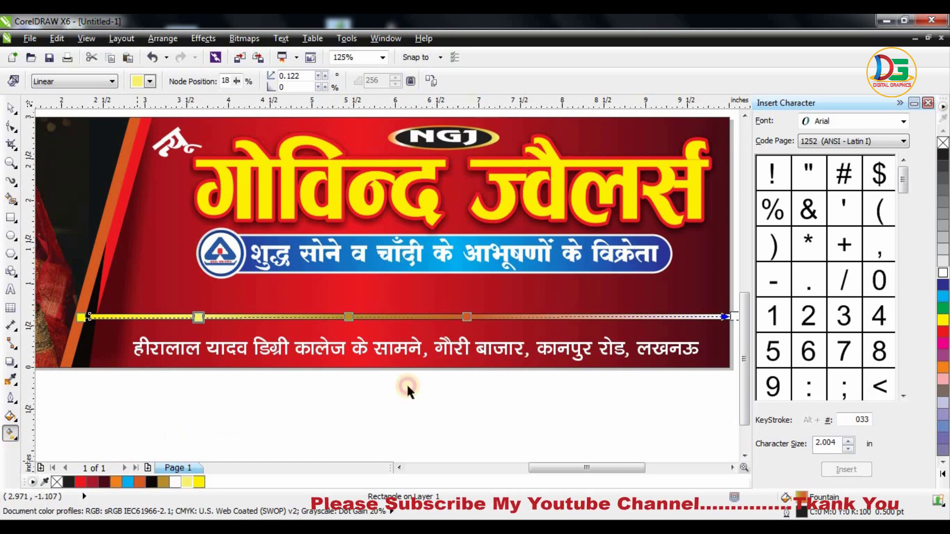
drag(542, 318, 539, 317)
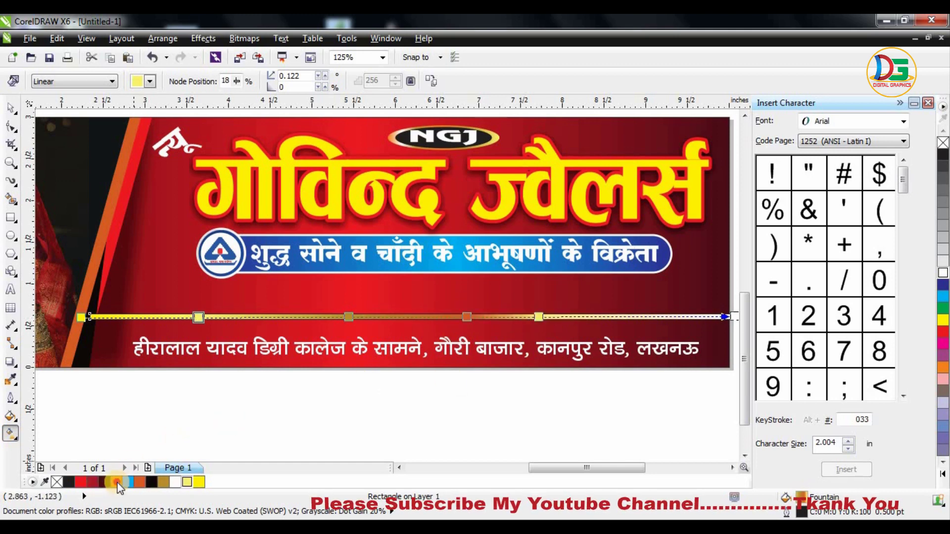
drag(116, 482, 689, 317)
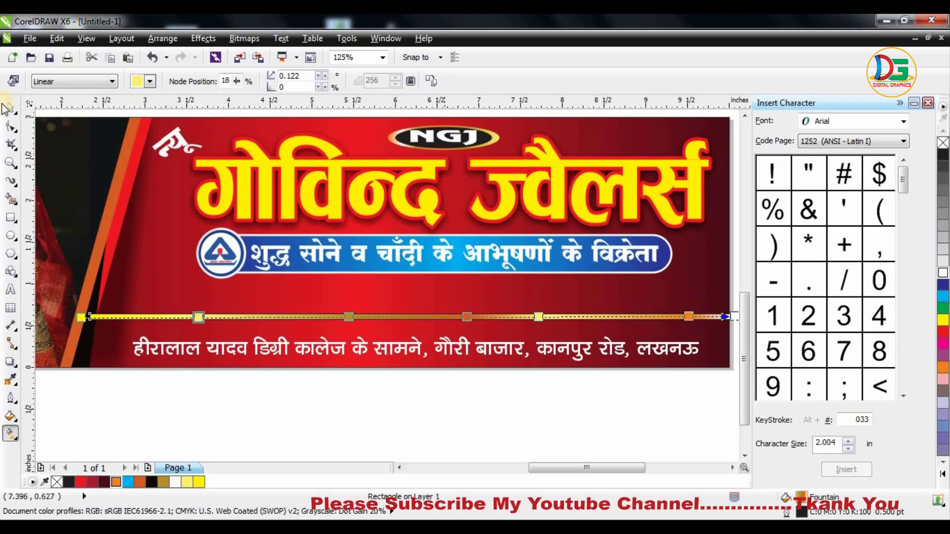
Step: Remove the gold strip's outline and resize it just above the address
click(10, 108)
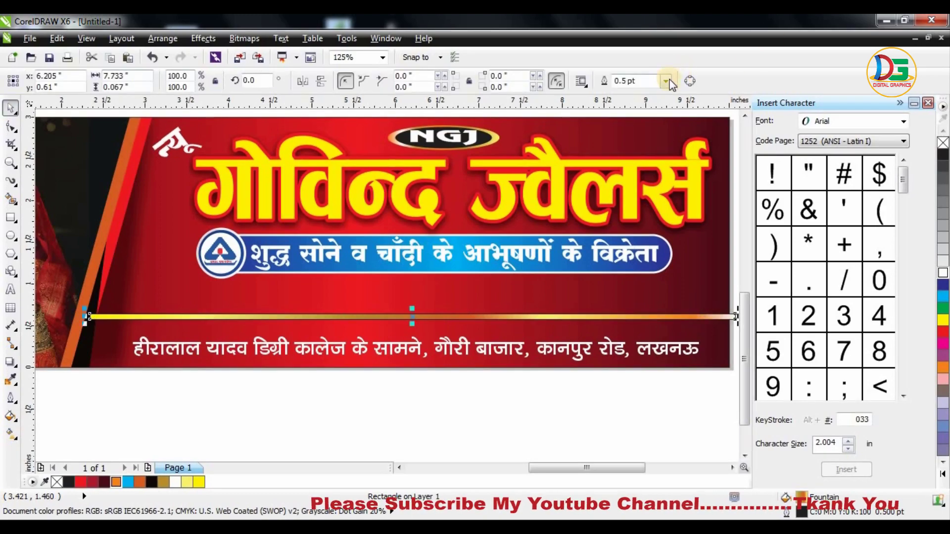
click(672, 85)
click(634, 93)
scroll(526, 248, down, 2)
scroll(539, 297, up, 2)
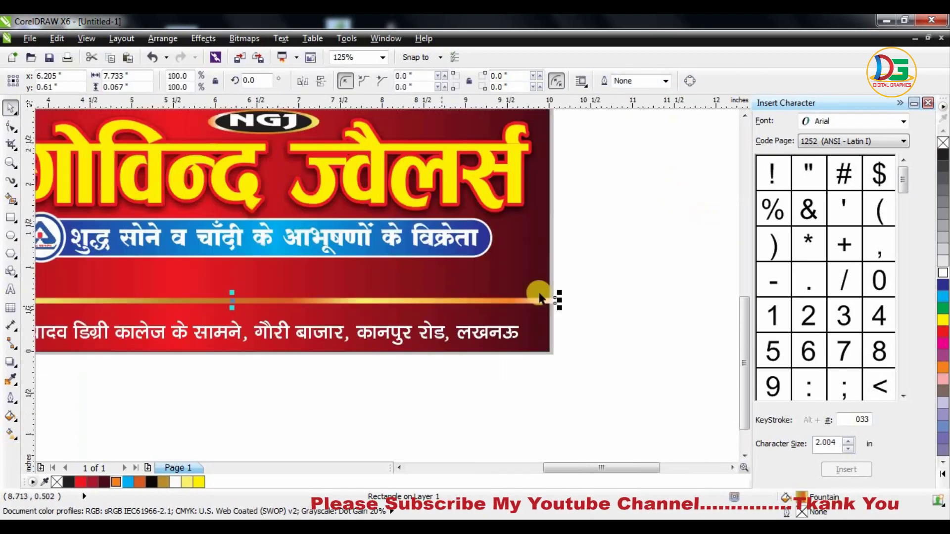
drag(561, 293, 403, 294)
scroll(418, 297, down, 2)
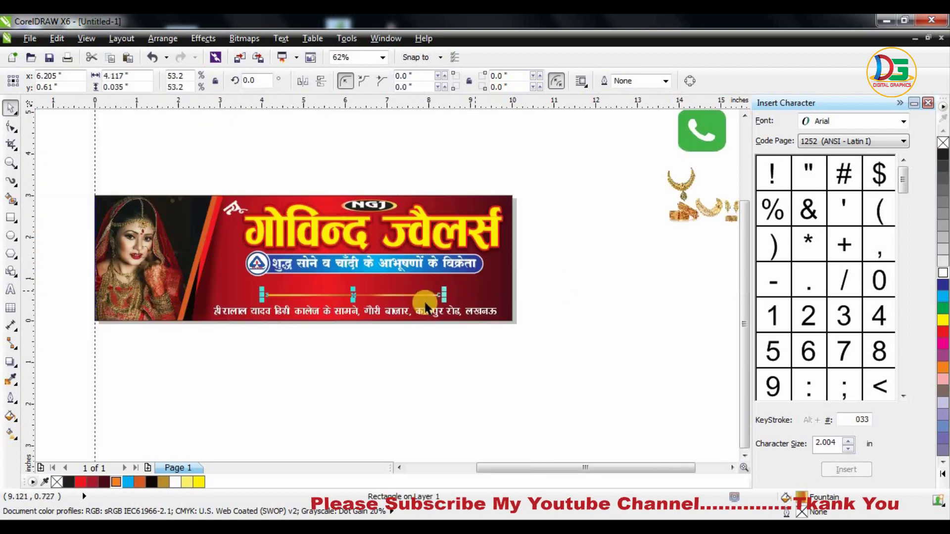
scroll(360, 295, up, 2)
drag(356, 291, 356, 304)
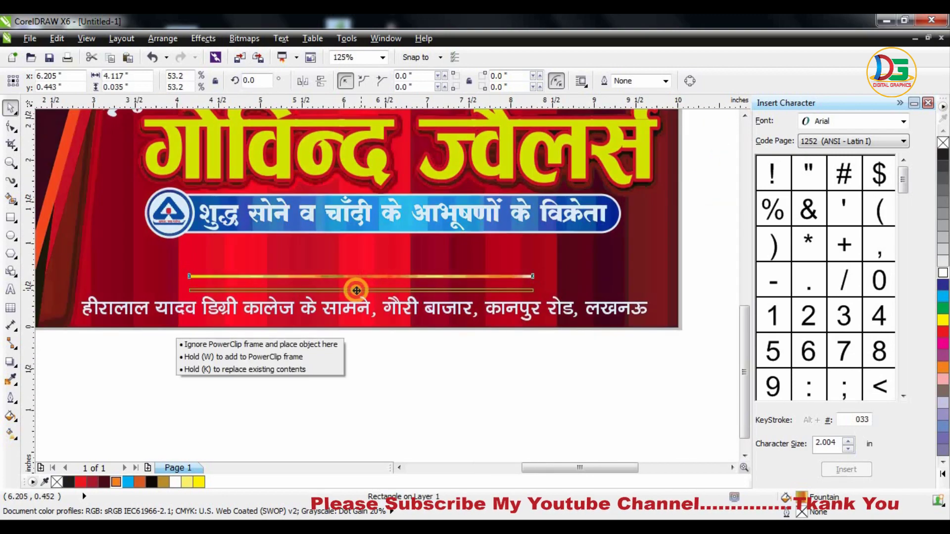
mouse_move(600, 288)
mouse_down()
mouse_move(674, 294)
mouse_move(650, 293)
mouse_up()
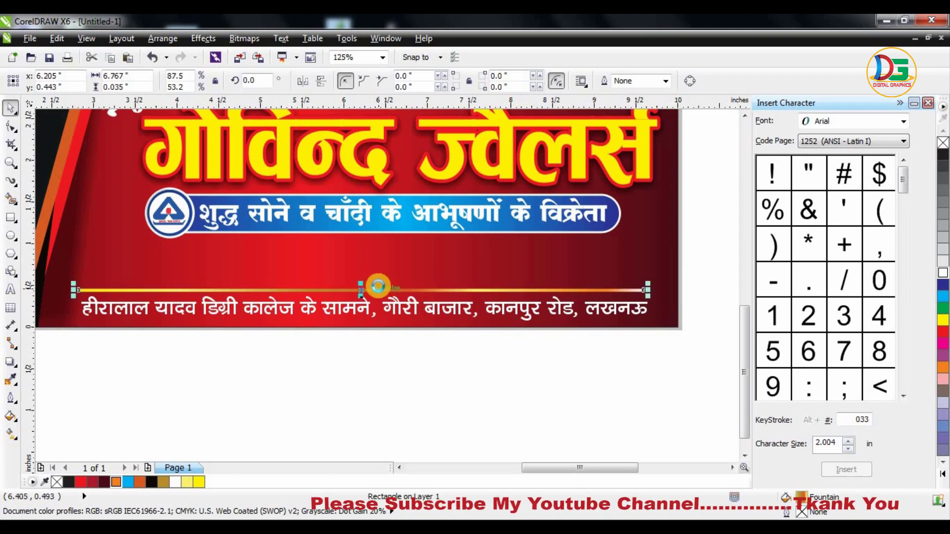
Step: Place a shorter copy of the gold line slightly above the first
scroll(378, 286, down, 1)
scroll(414, 235, down, 1)
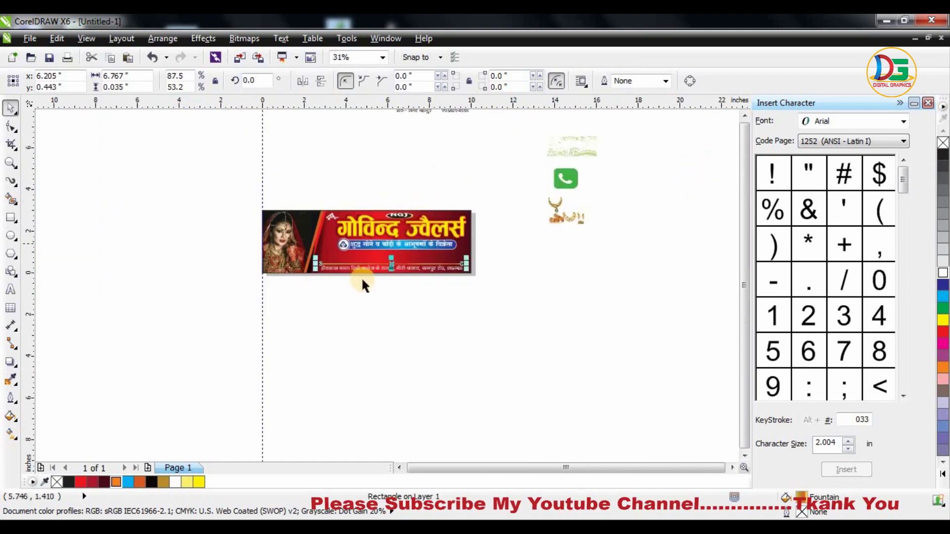
scroll(363, 285, up, 1)
scroll(418, 250, up, 1)
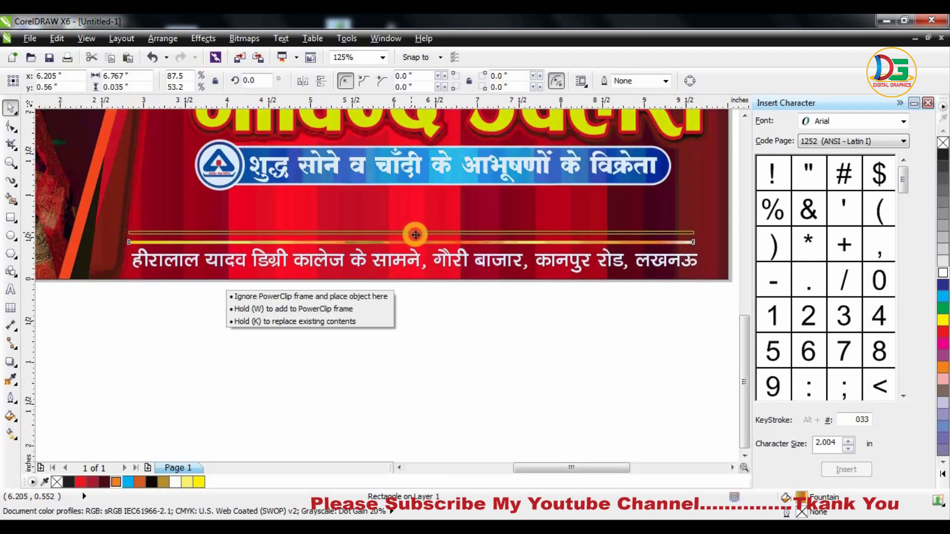
drag(414, 234, 415, 226)
drag(698, 226, 594, 222)
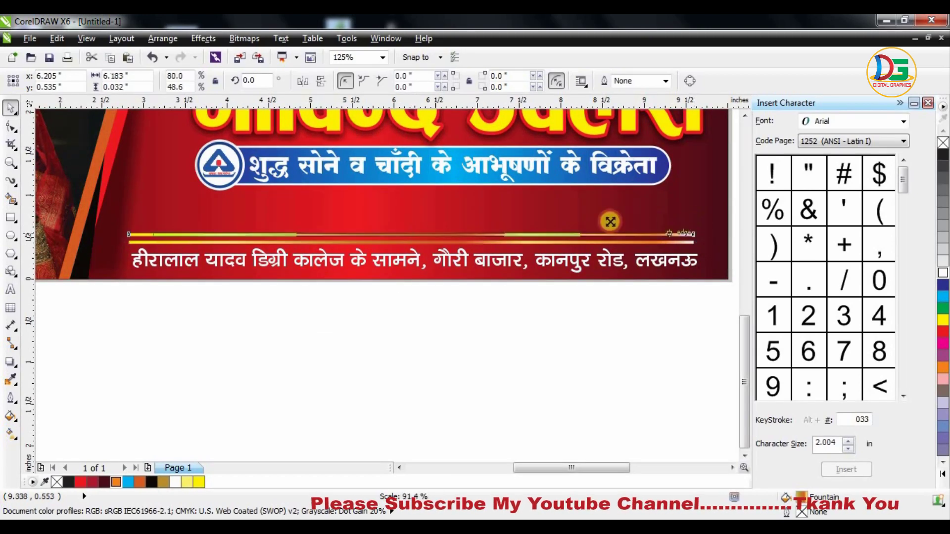
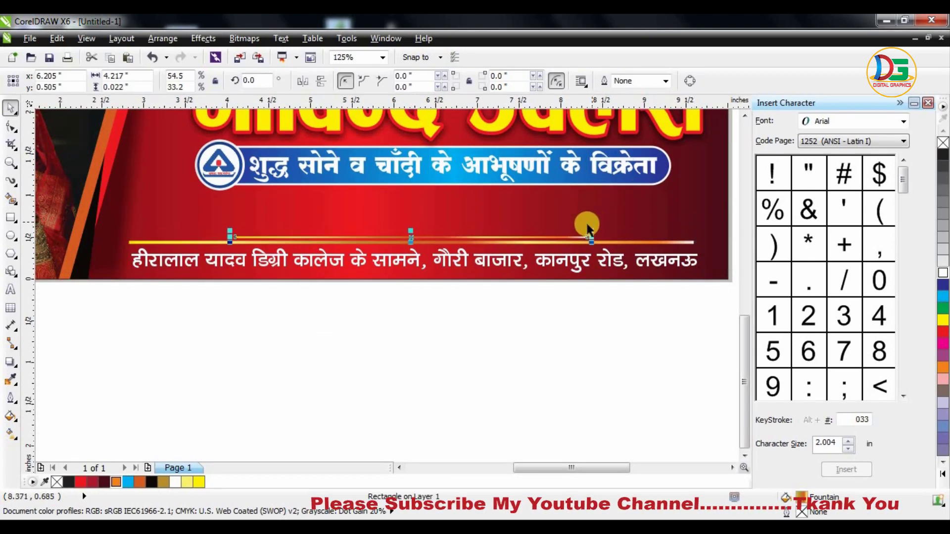
Step: Nudge the golden divider lines into alignment above the address
click(514, 299)
scroll(390, 241, up, 1)
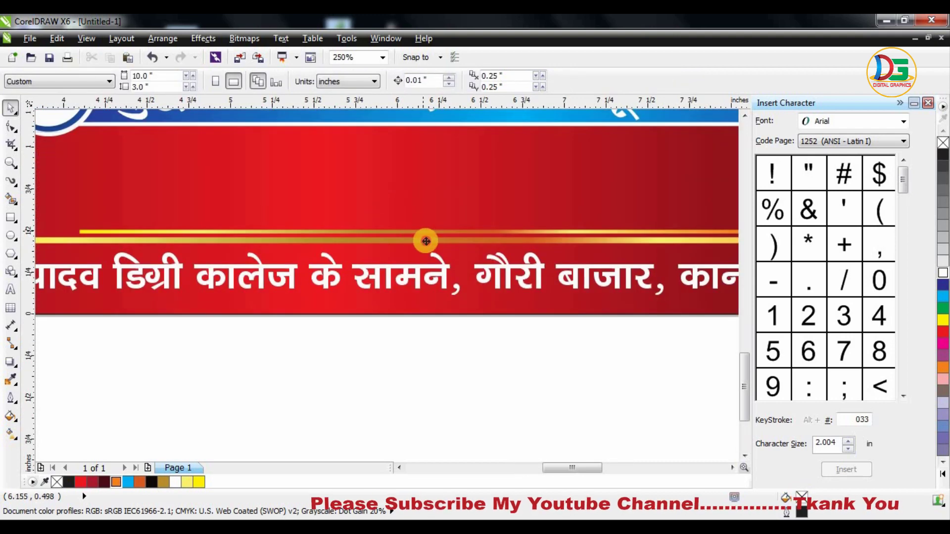
drag(425, 241, 426, 245)
click(424, 243)
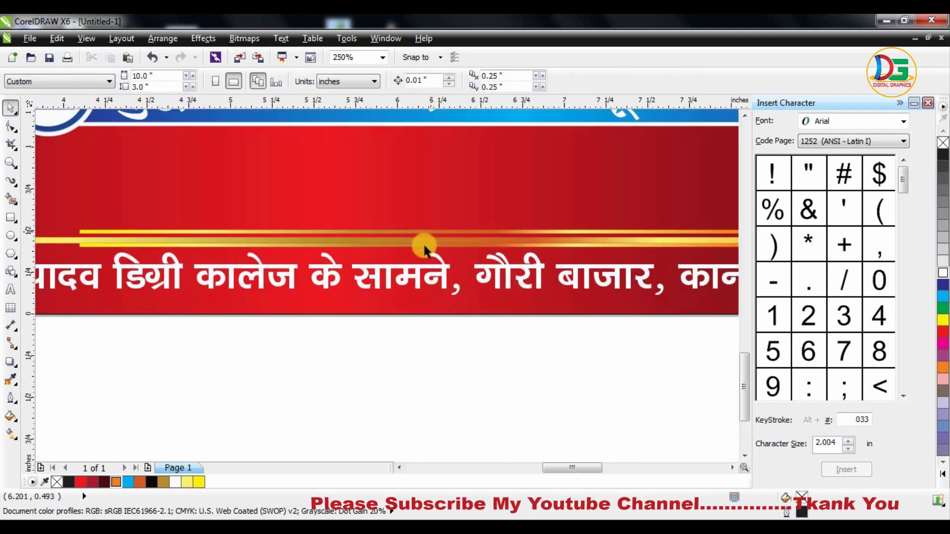
scroll(424, 244, up, 2)
drag(427, 246, 425, 244)
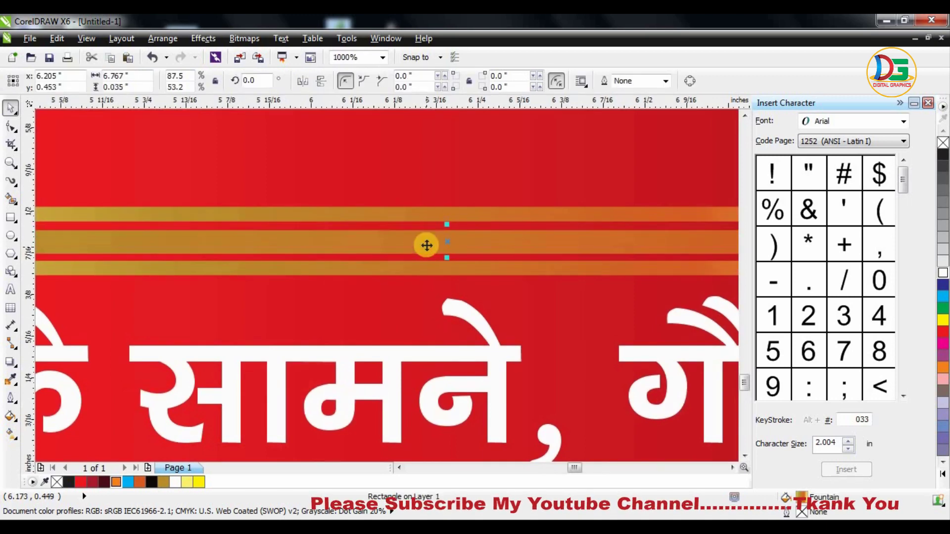
scroll(426, 244, down, 2)
scroll(427, 244, down, 1)
click(107, 336)
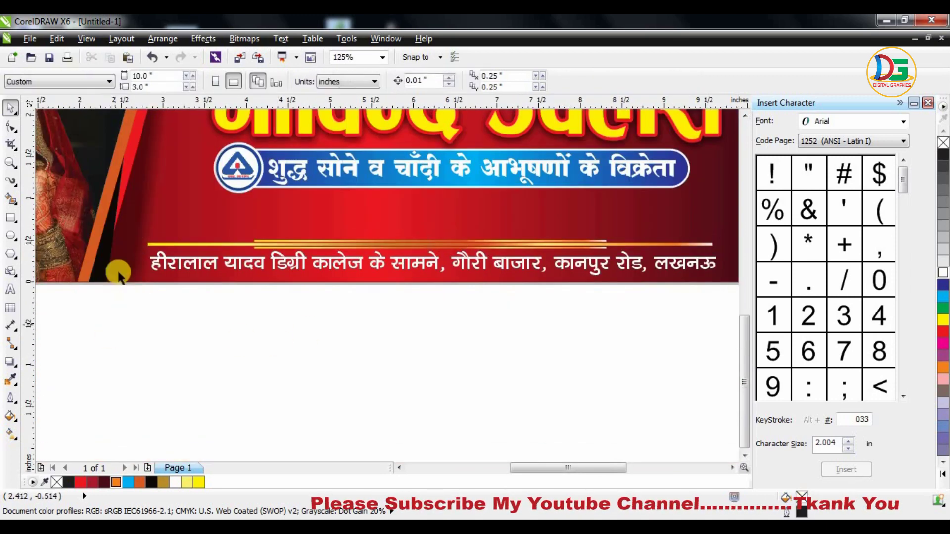
Step: Marquee-select the three golden lines and group them with Ctrl+G
drag(121, 305, 699, 212)
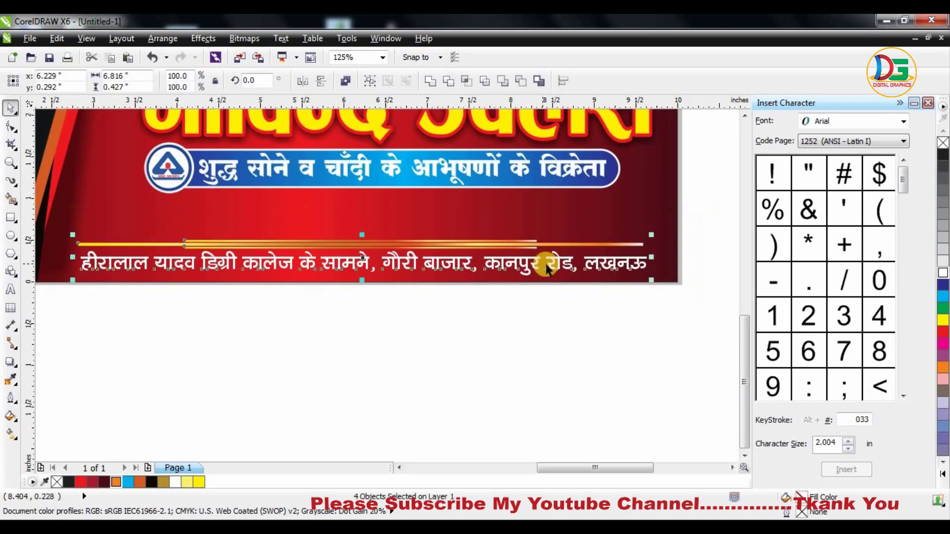
click(51, 315)
drag(51, 316, 738, 213)
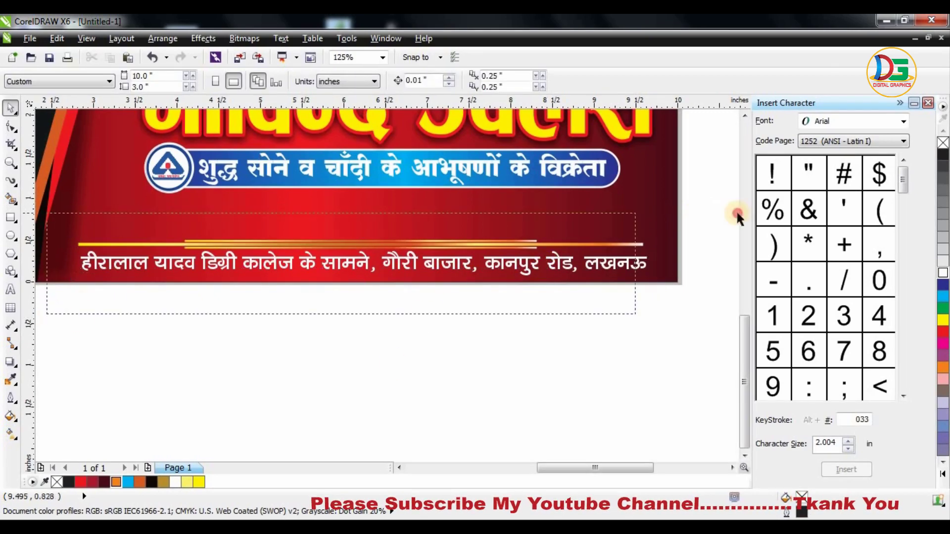
drag(397, 261, 431, 219)
key(Escape)
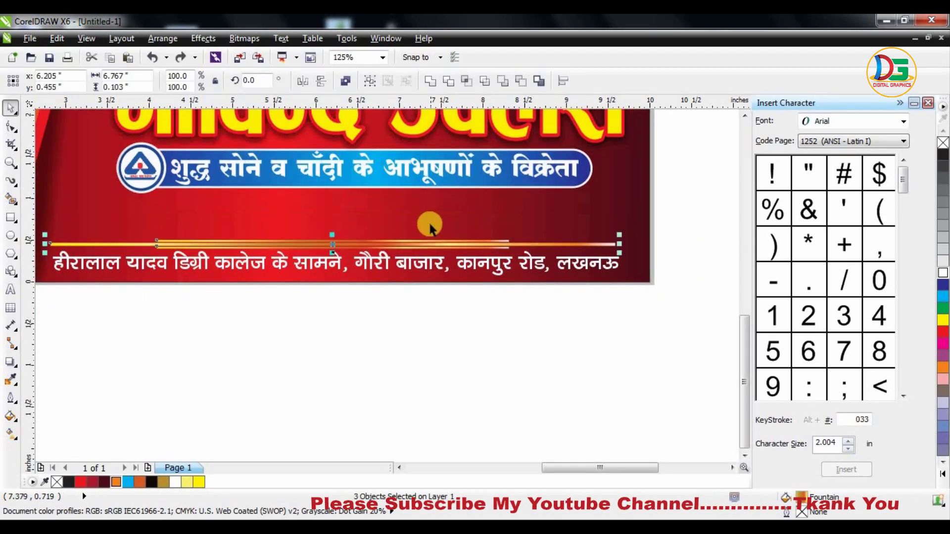
key(ctrl+g)
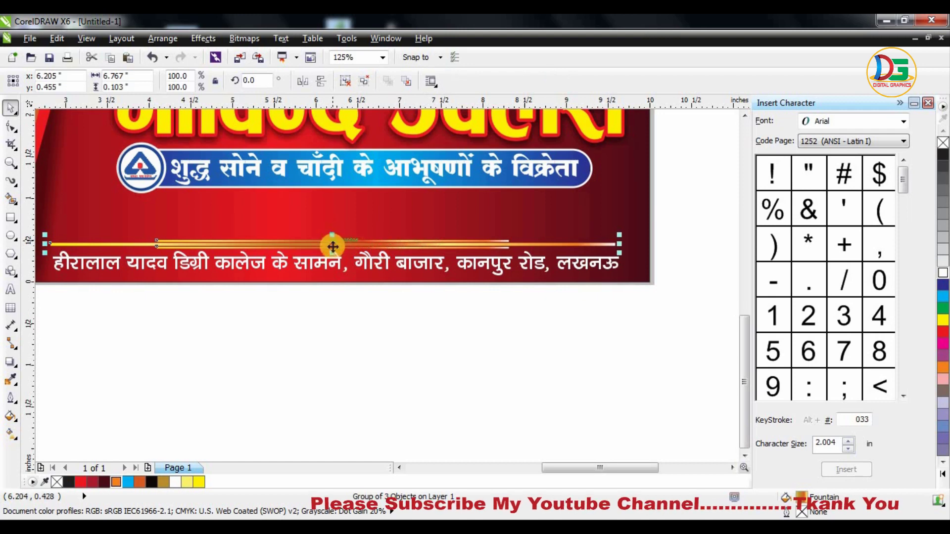
Step: Skew the grouped golden lines to slant right, then check the result
mouse_move(336, 235)
mouse_down()
mouse_move(356, 235)
mouse_move(358, 284)
mouse_up()
key(Escape)
scroll(336, 242, up, 2)
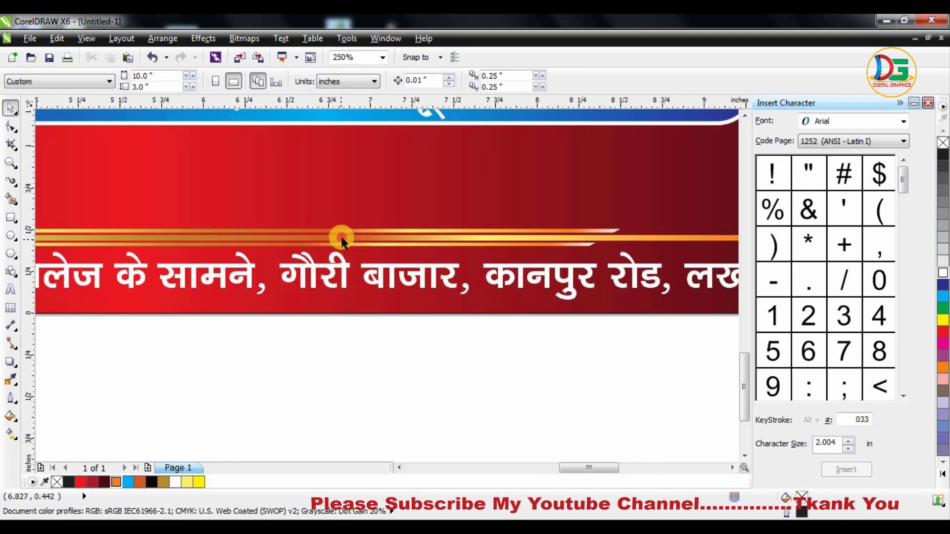
click(342, 240)
click(412, 337)
scroll(412, 337, down, 4)
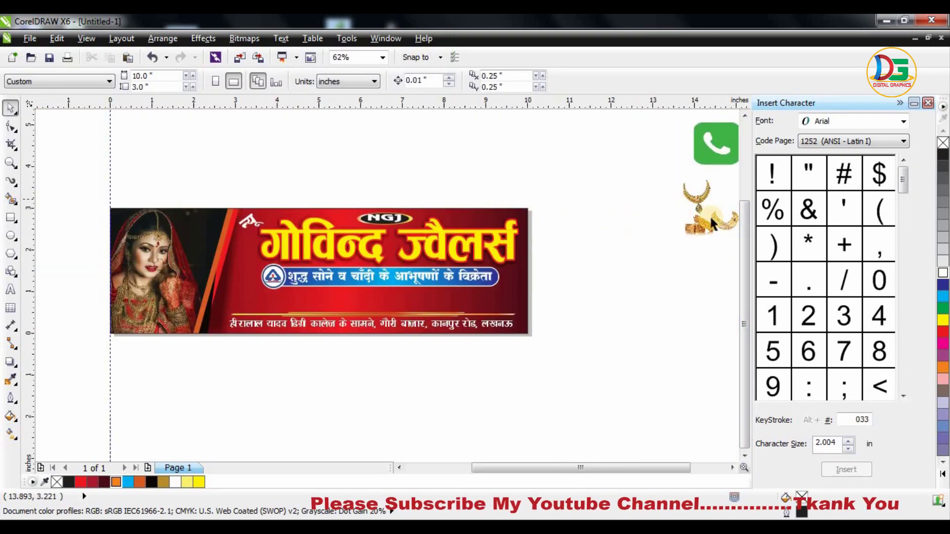
Step: Place the gold necklace image below the left end of the tagline
drag(698, 197, 248, 299)
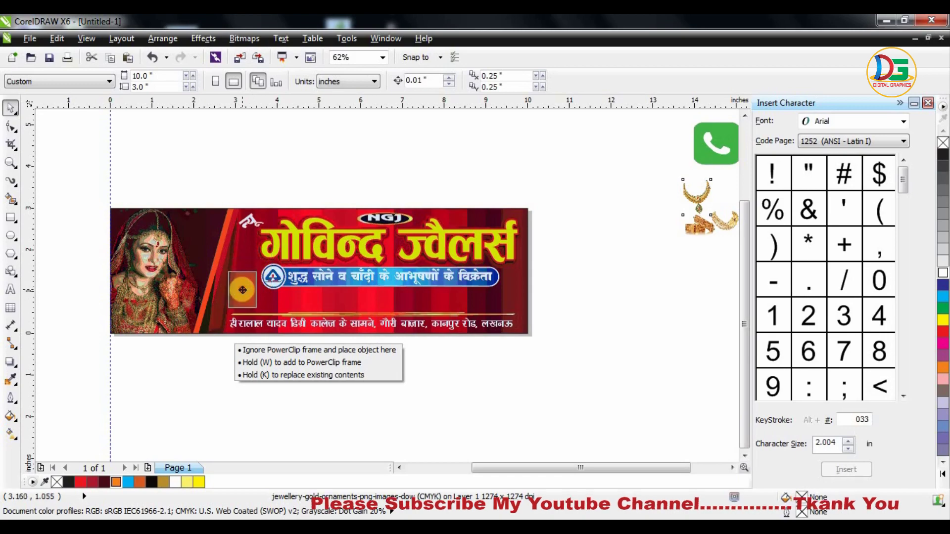
scroll(248, 298, up, 2)
mouse_move(248, 297)
mouse_down()
mouse_move(237, 289)
mouse_move(289, 289)
mouse_up()
click(258, 277)
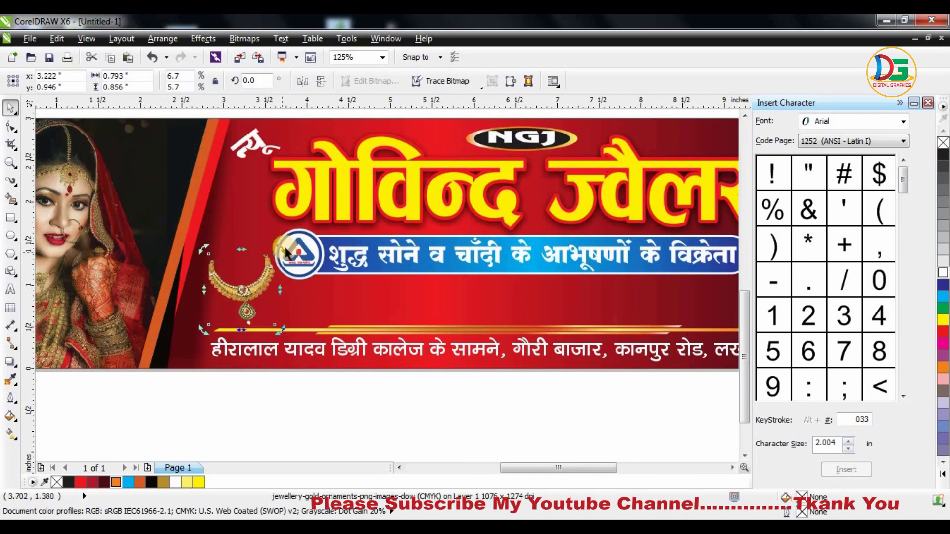
click(280, 405)
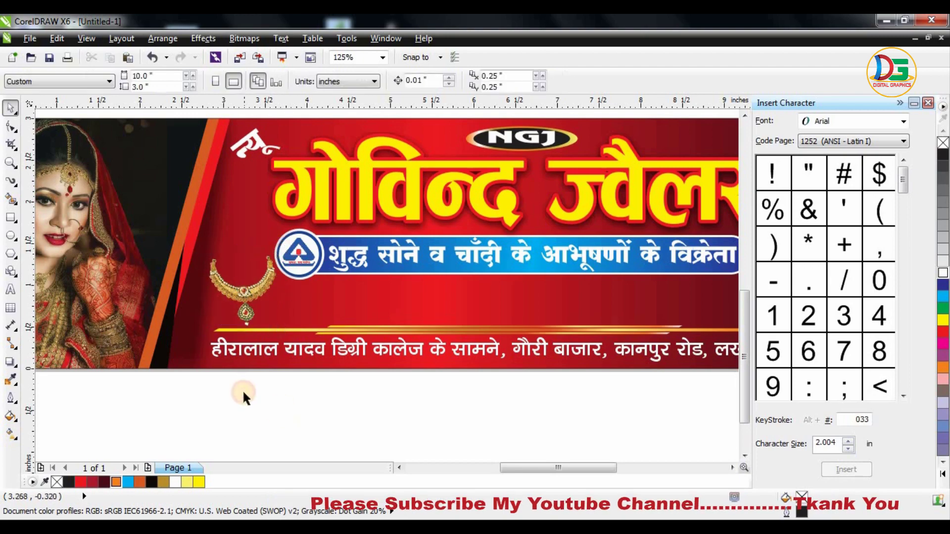
scroll(242, 390, down, 2)
Step: Bring in the bangles image, enlarge it and set it beside the necklace
mouse_move(690, 275)
mouse_down()
mouse_move(294, 343)
mouse_move(295, 358)
mouse_move(344, 359)
mouse_up()
scroll(295, 358, up, 2)
drag(335, 323, 377, 323)
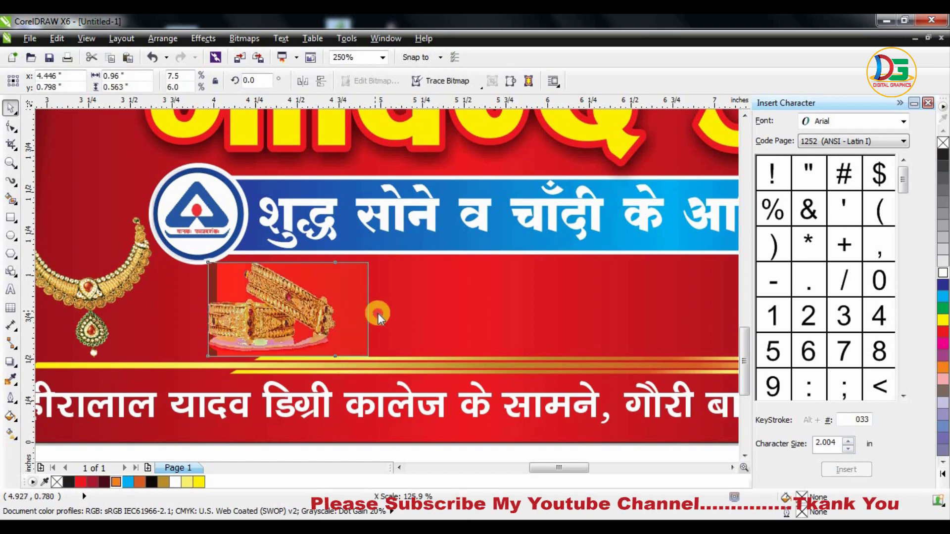
drag(319, 303, 313, 301)
scroll(288, 281, down, 2)
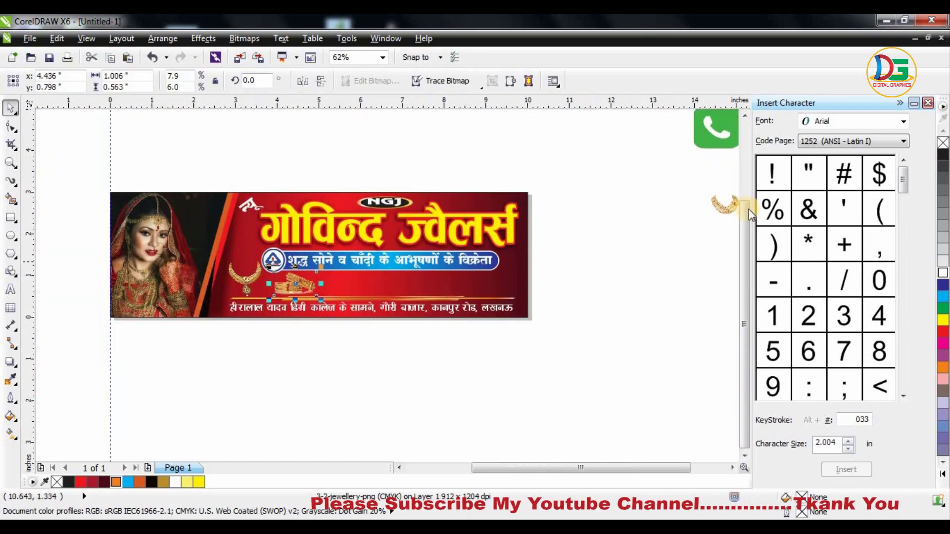
Step: Bring the jewellery set image onto the banner and widen it
mouse_move(685, 225)
mouse_down()
mouse_move(350, 284)
mouse_move(309, 281)
mouse_up()
scroll(350, 284, up, 2)
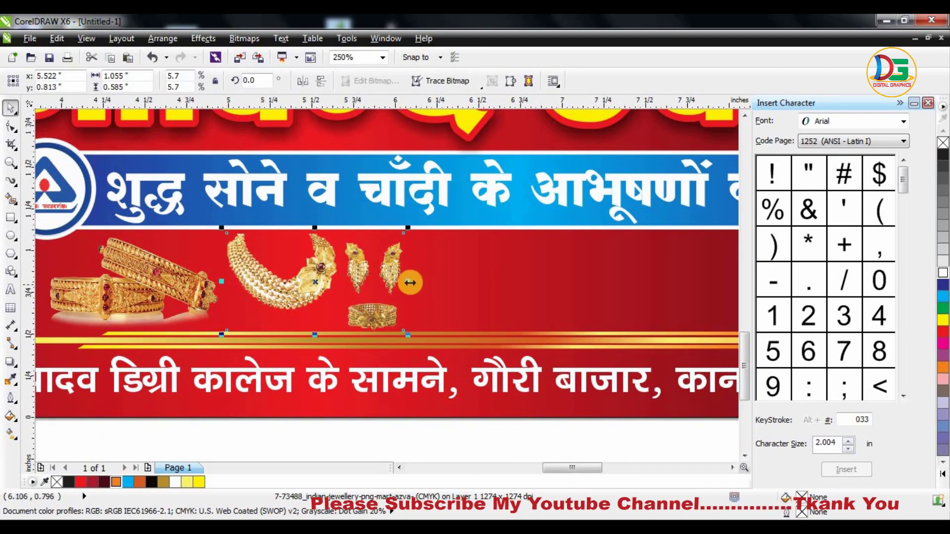
drag(410, 283, 434, 283)
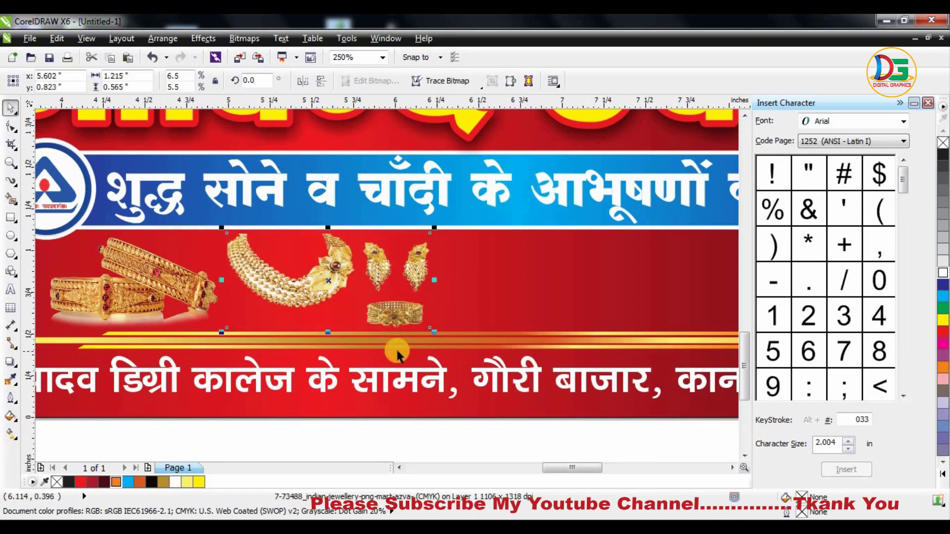
scroll(398, 353, down, 3)
scroll(429, 276, down, 1)
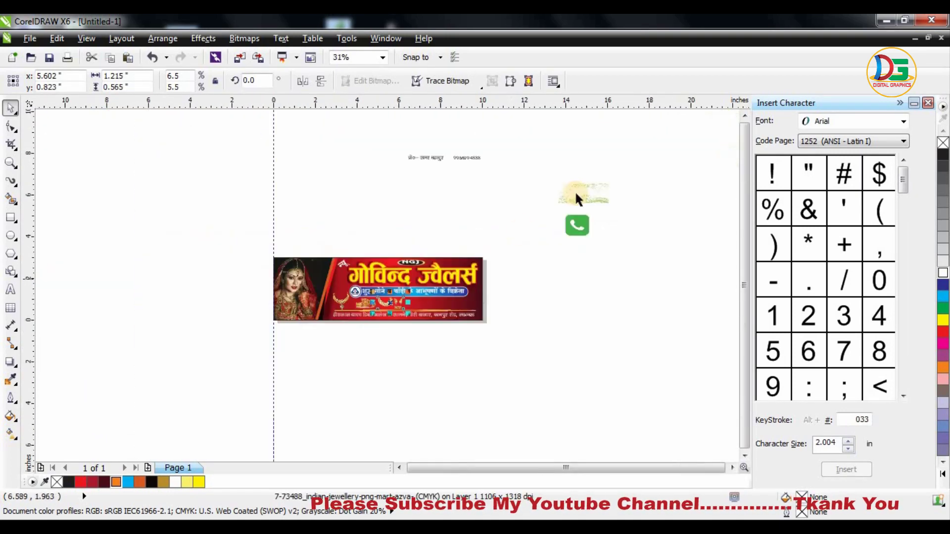
scroll(456, 174, up, 1)
scroll(452, 243, down, 1)
scroll(502, 297, up, 1)
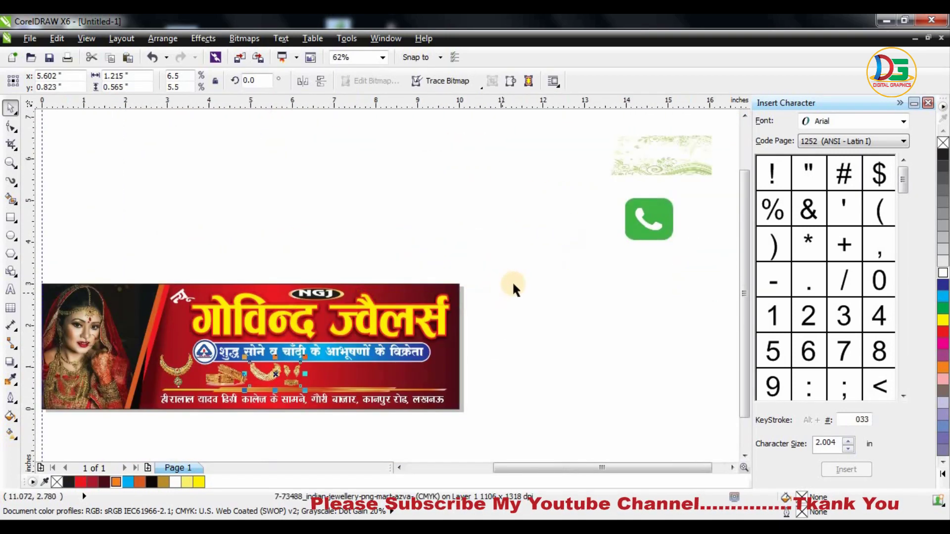
scroll(377, 302, down, 1)
scroll(377, 306, up, 1)
Step: Move the phone number text from the pasteboard onto the banner
scroll(377, 306, down, 1)
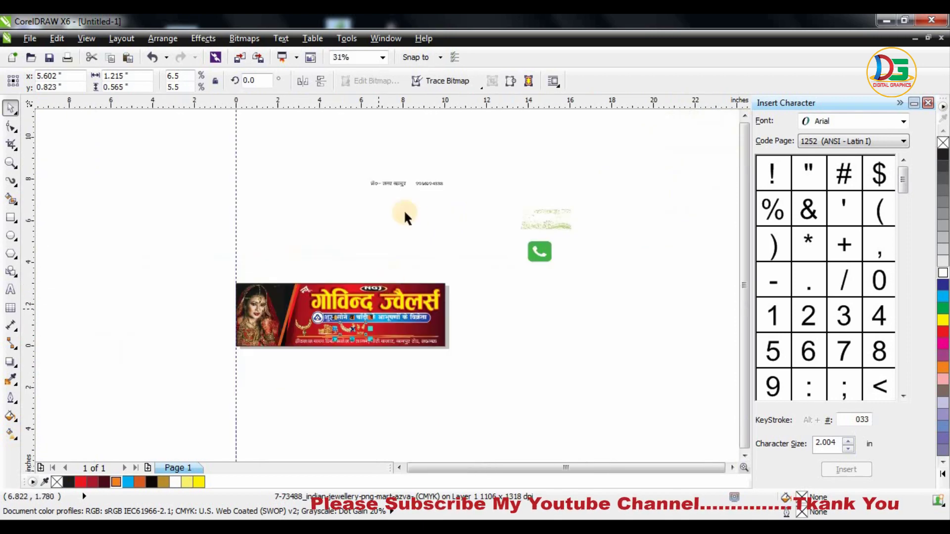
mouse_move(428, 186)
mouse_down()
mouse_move(416, 334)
mouse_move(385, 330)
mouse_up()
scroll(417, 334, up, 1)
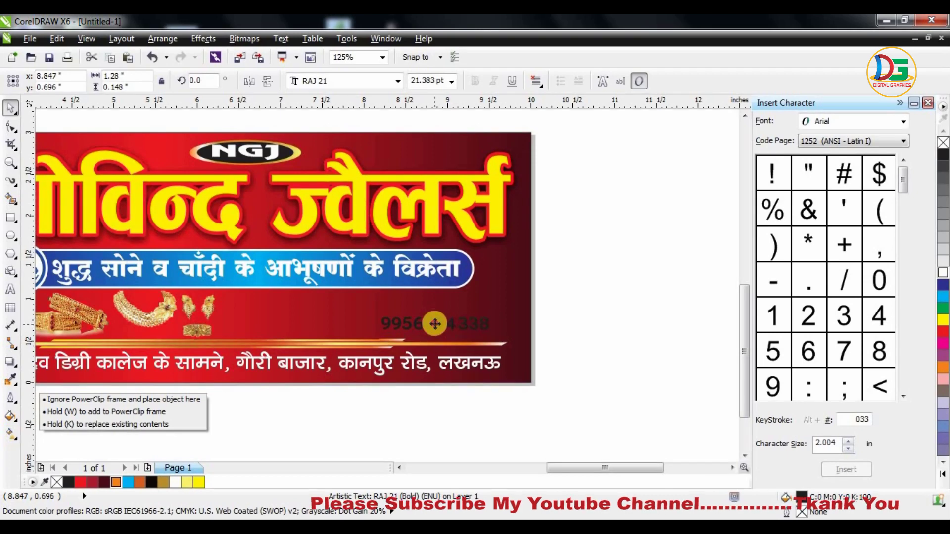
scroll(346, 222, down, 1)
scroll(342, 188, down, 1)
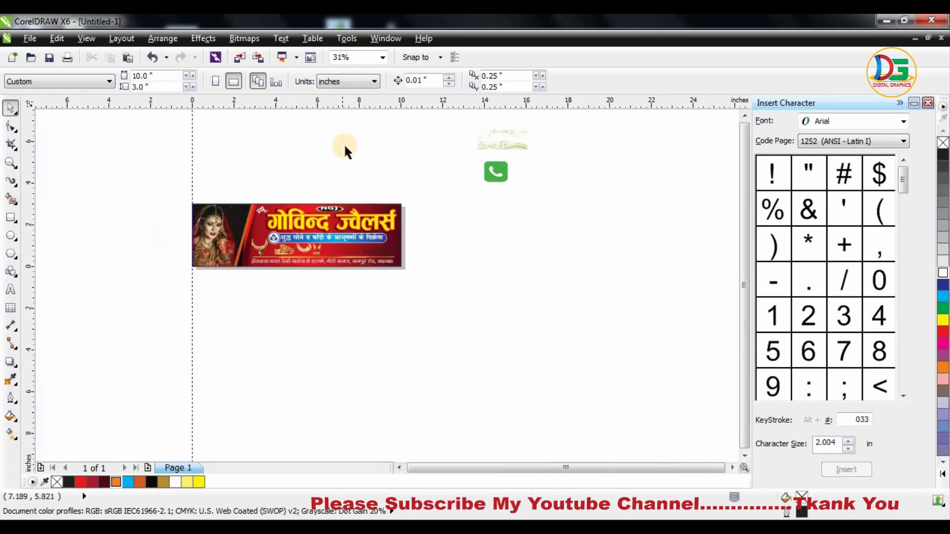
scroll(346, 145, down, 1)
Step: Bring the proprietor name text onto the banner and shift the phone number right beside it
drag(348, 130, 360, 191)
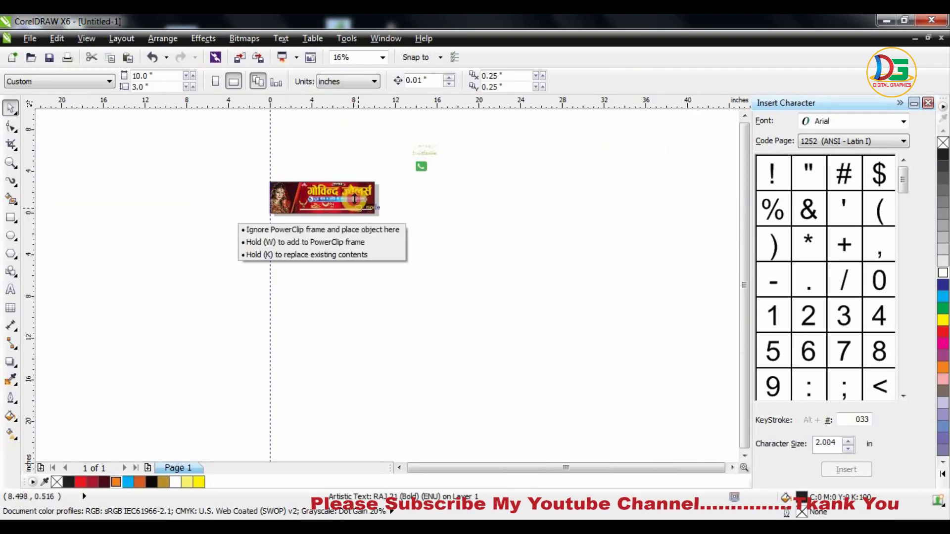
scroll(361, 189, up, 2)
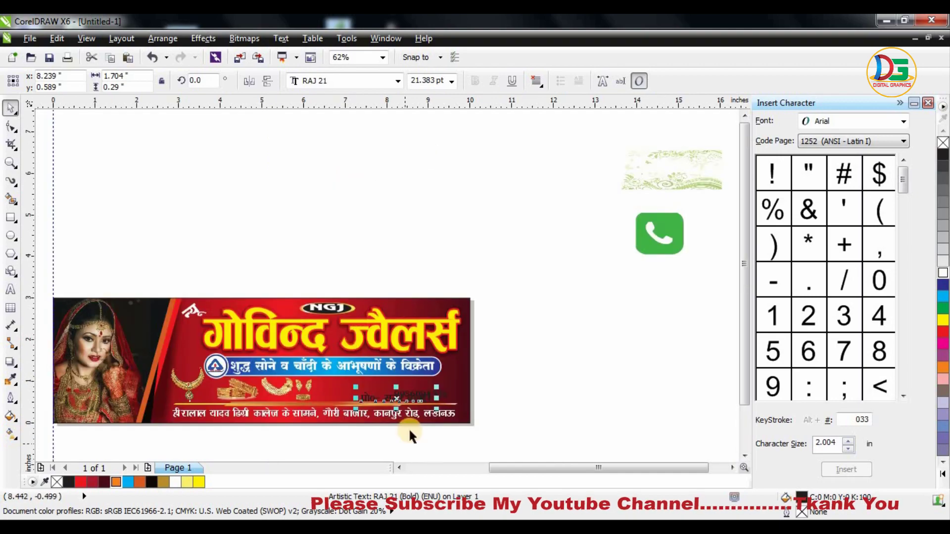
scroll(410, 431, up, 1)
scroll(438, 321, up, 1)
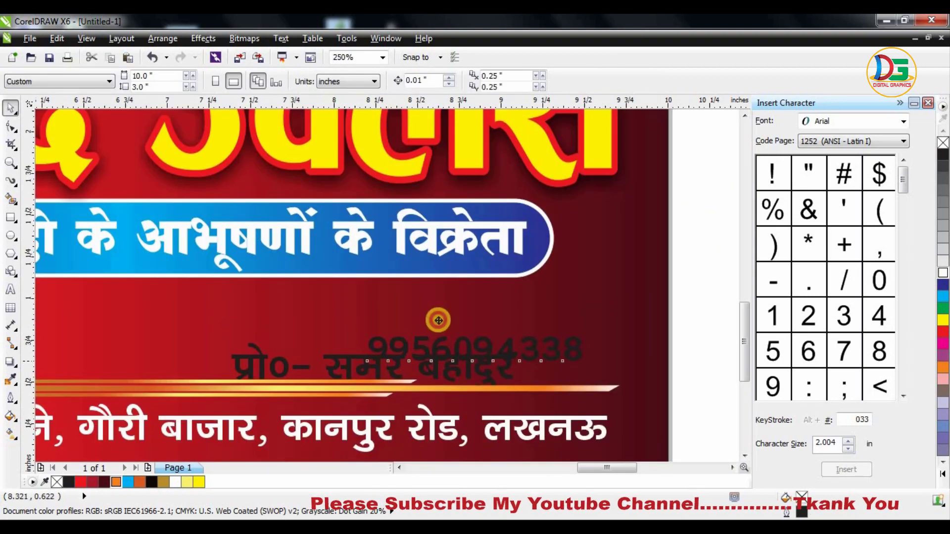
drag(439, 321, 453, 303)
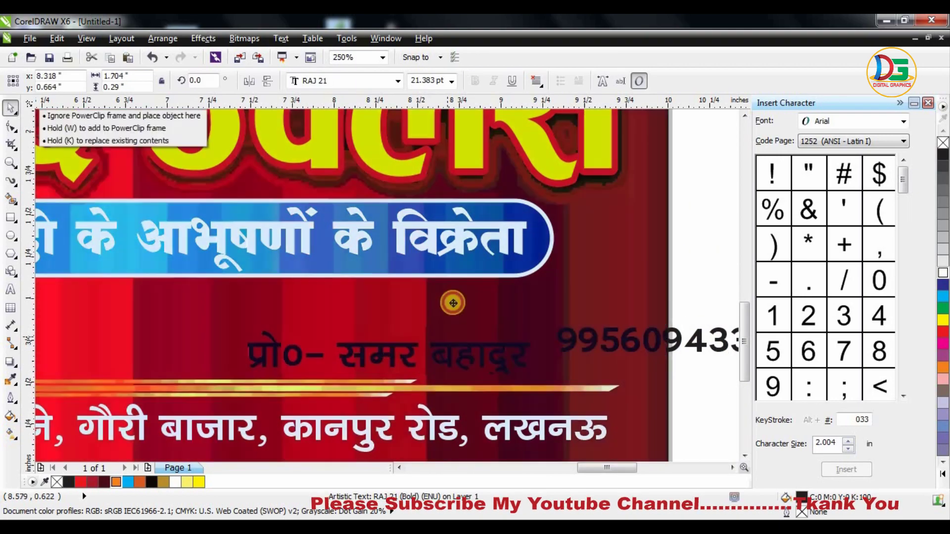
scroll(453, 303, down, 1)
Step: Draw a rounded-corner rectangle around the proprietor's name
click(14, 222)
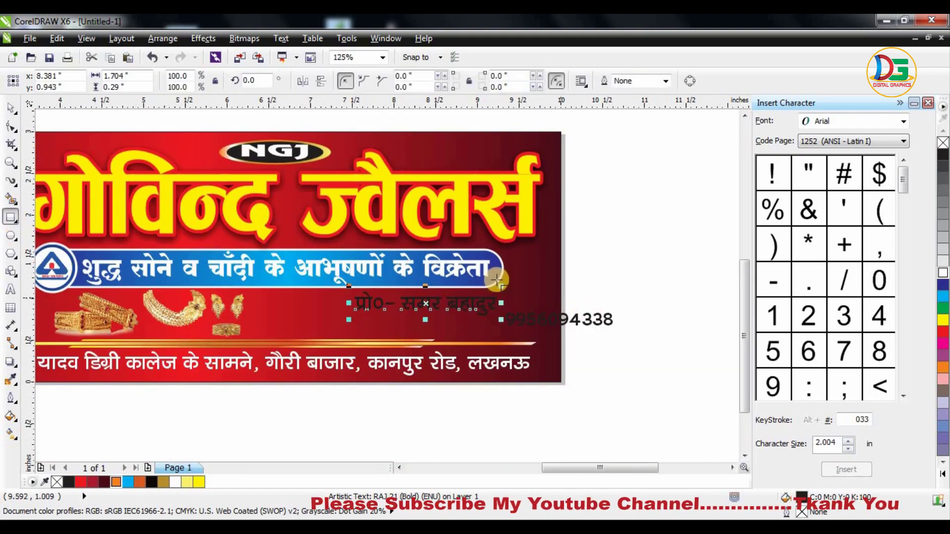
drag(561, 286, 332, 329)
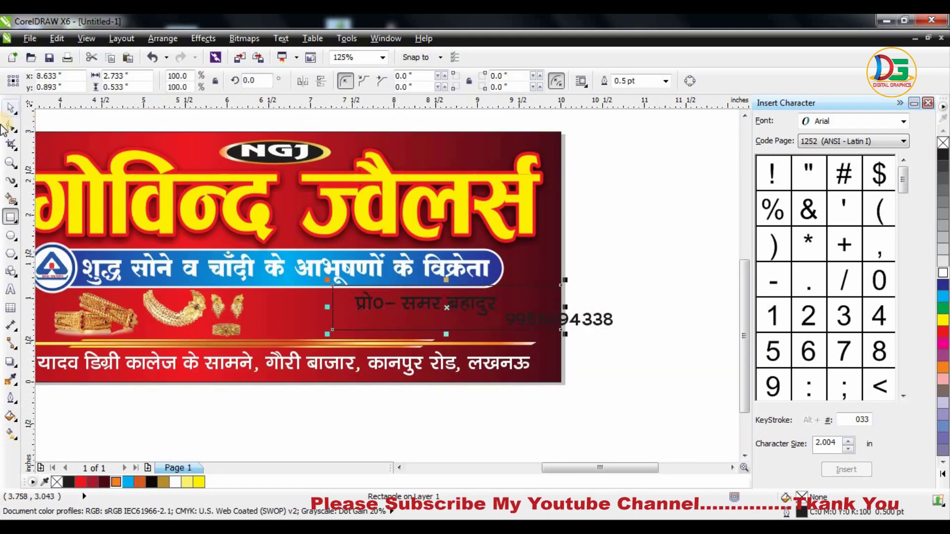
click(349, 289)
drag(337, 290, 354, 286)
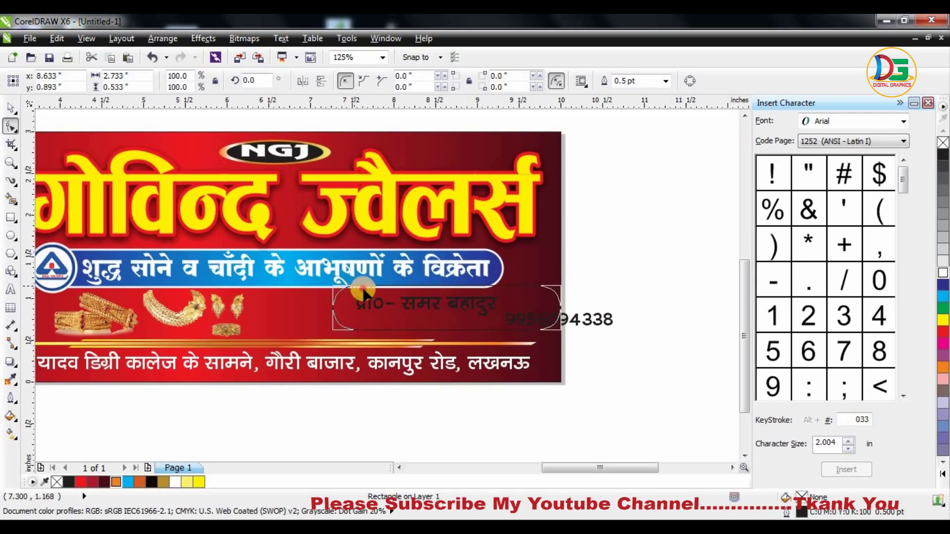
key(space)
click(455, 312)
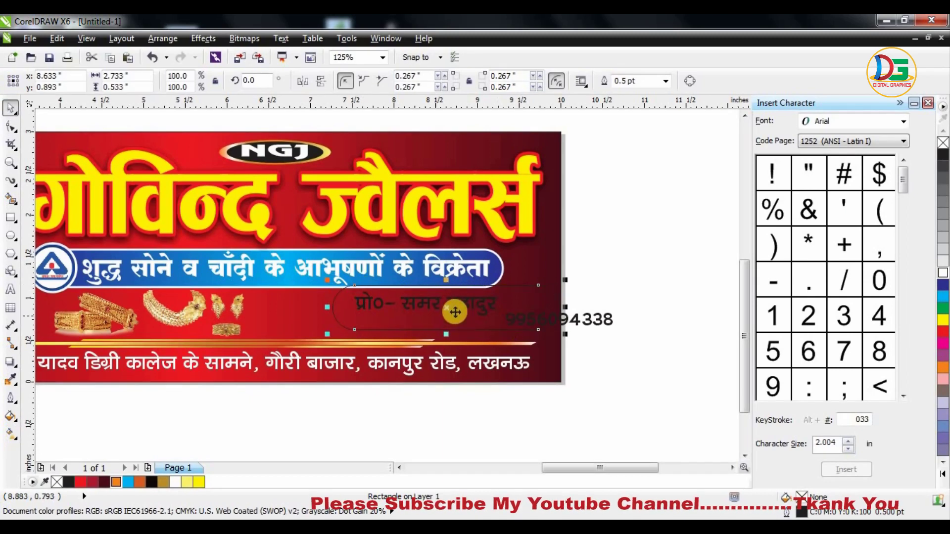
drag(449, 315, 487, 282)
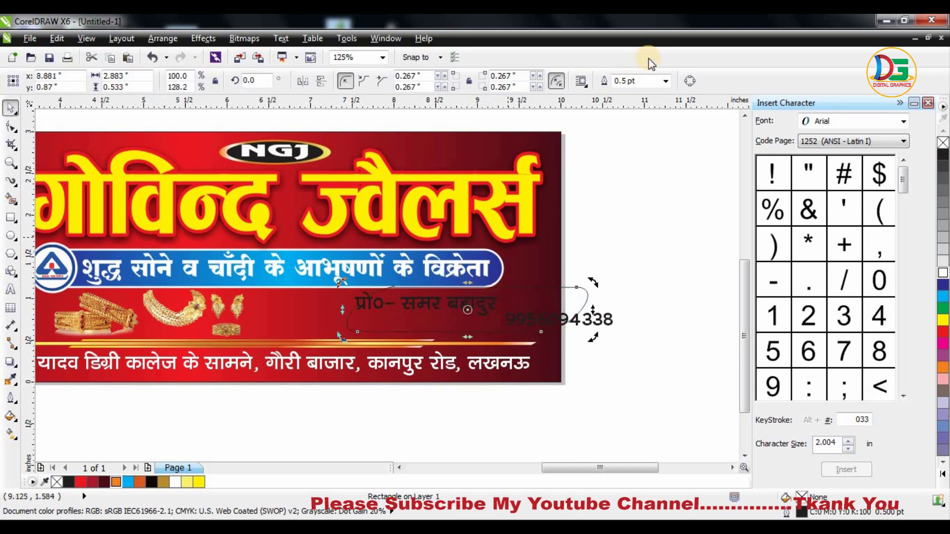
Step: Give the rectangle a 2.0 pt orange outline and stretch it further left
click(668, 81)
click(629, 166)
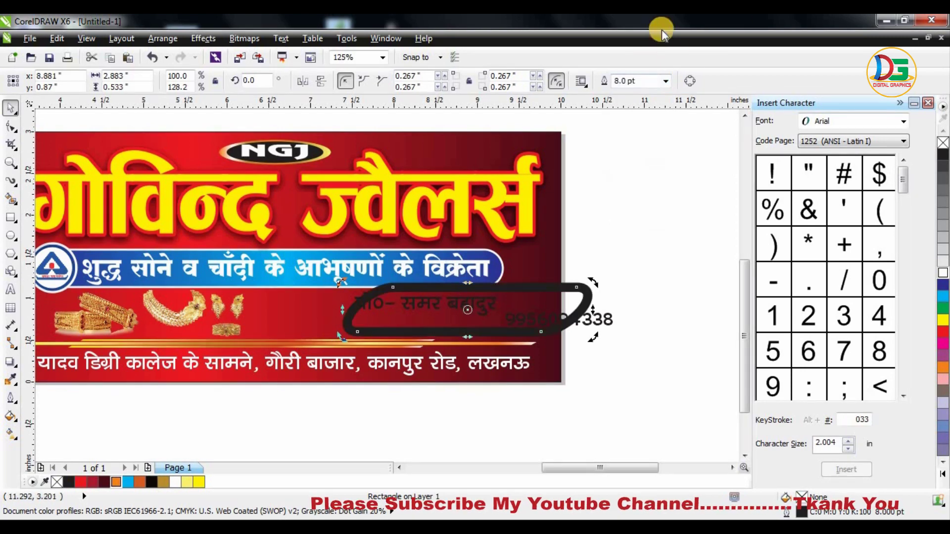
click(664, 82)
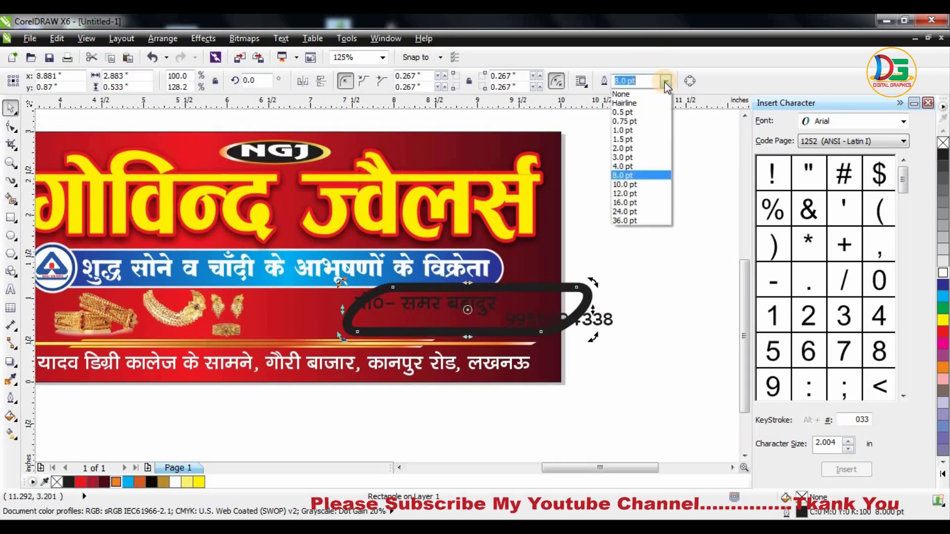
click(629, 145)
right_click(942, 367)
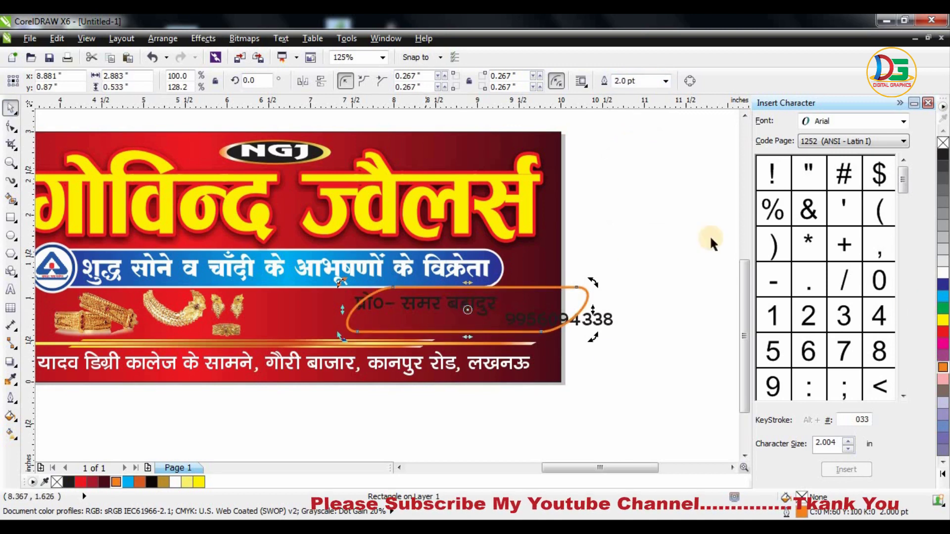
click(434, 401)
scroll(434, 399, up, 1)
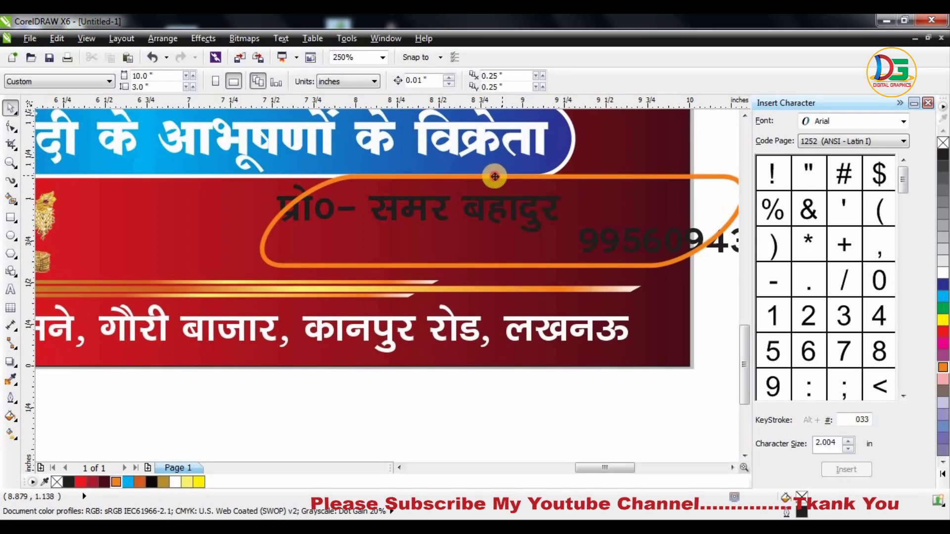
drag(495, 177, 475, 184)
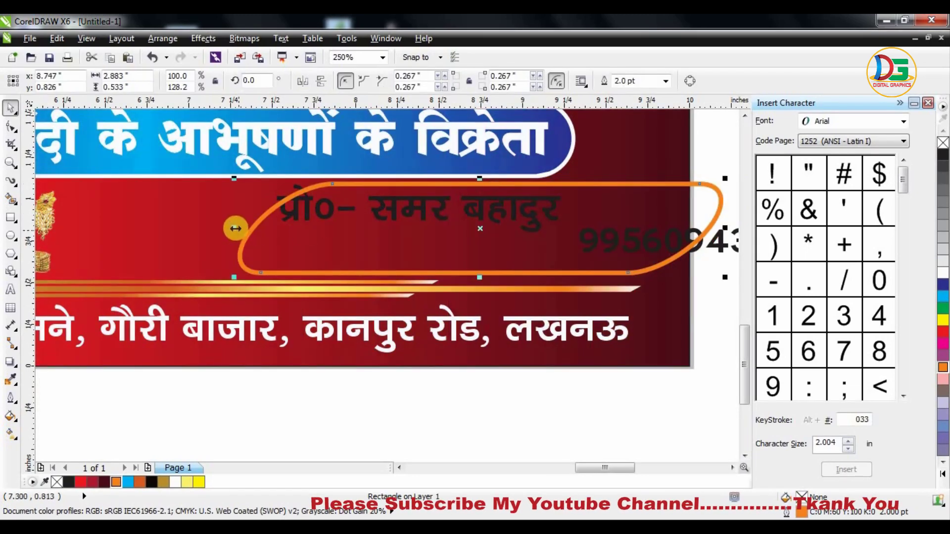
mouse_move(236, 228)
mouse_down()
mouse_move(149, 228)
mouse_move(205, 228)
mouse_up()
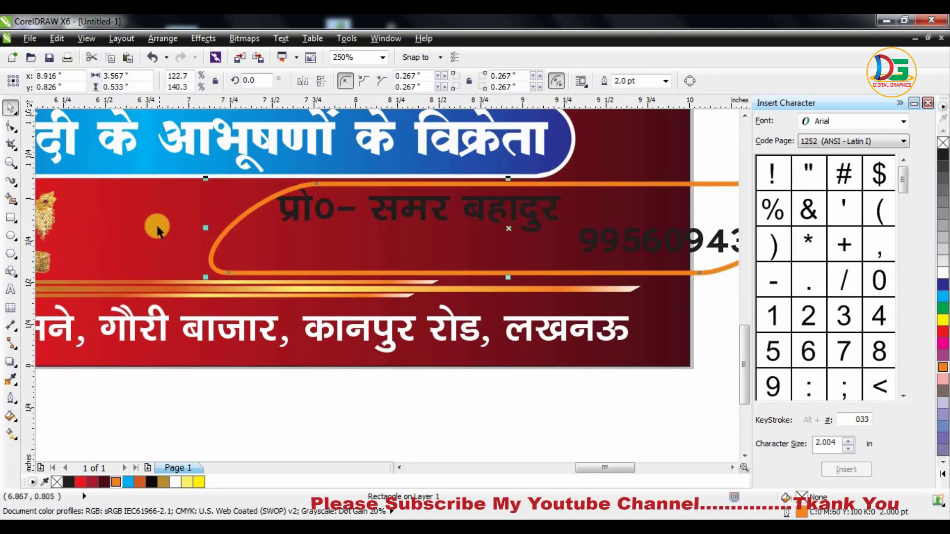
Step: Add a drop shadow to the orange frame and PowerClip it inside the red background
click(12, 360)
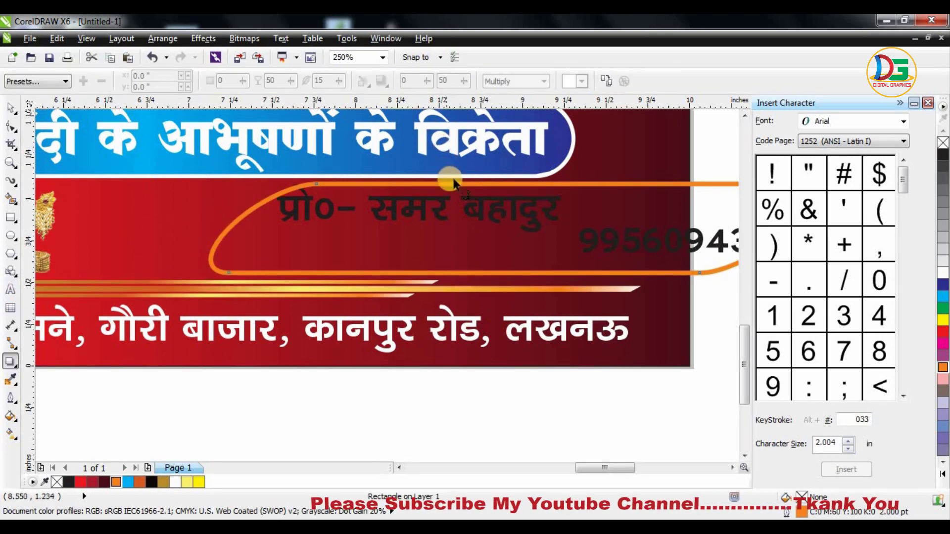
mouse_move(459, 187)
mouse_down()
mouse_move(520, 257)
mouse_move(516, 272)
mouse_up()
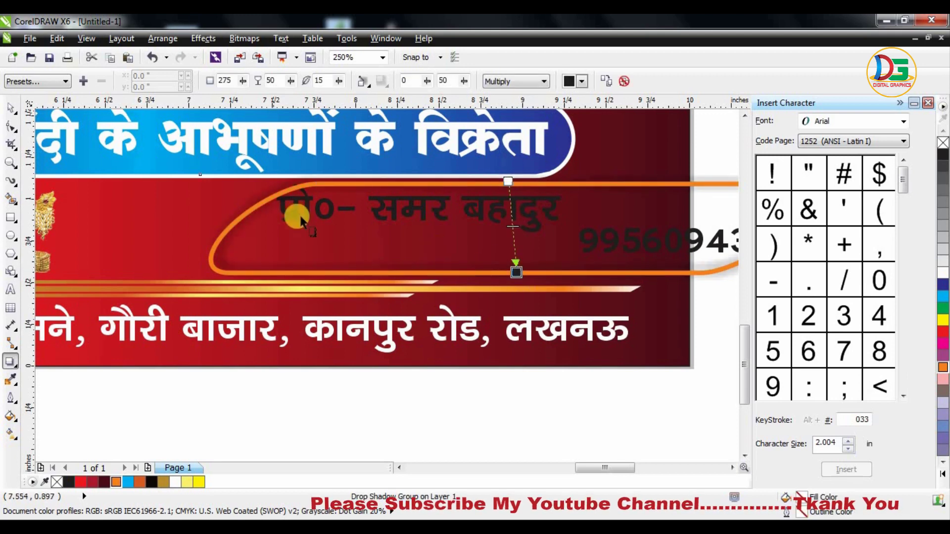
click(10, 106)
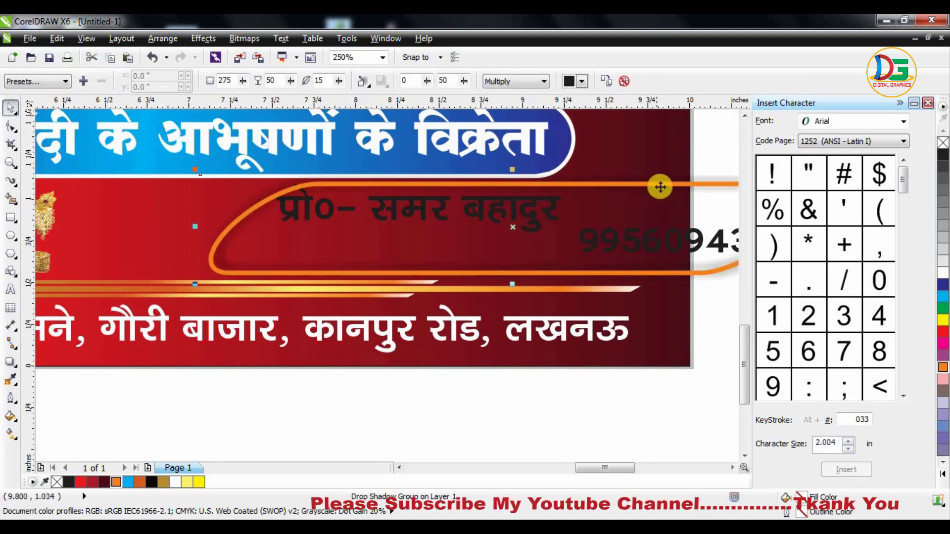
right_click(660, 188)
click(702, 195)
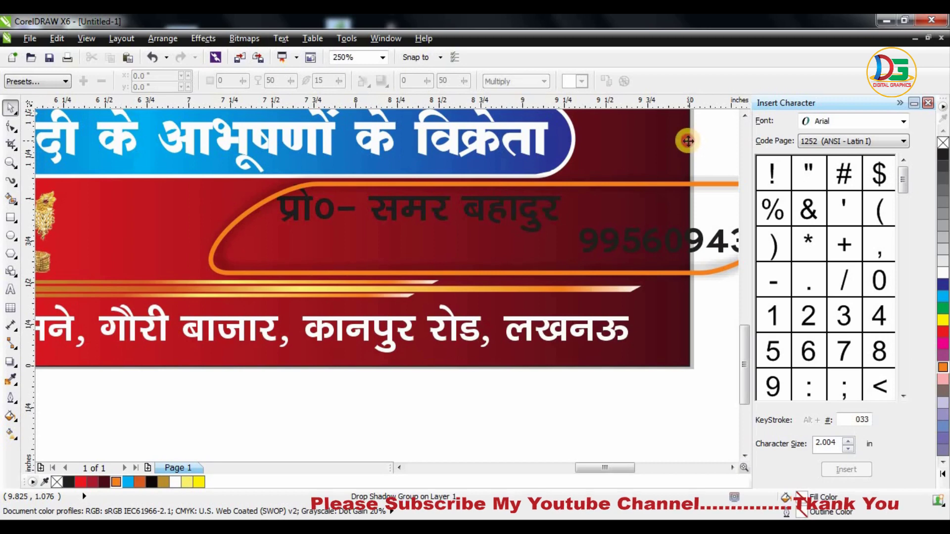
click(682, 138)
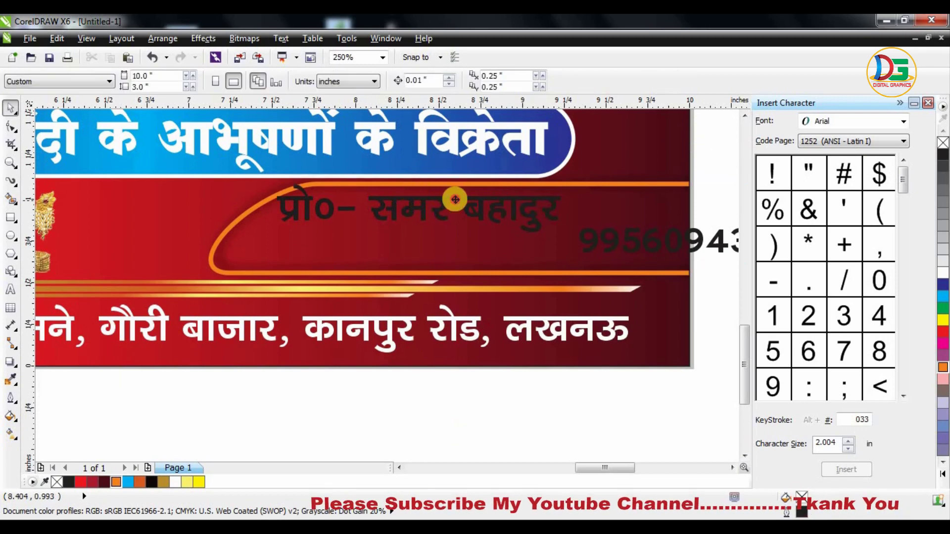
Step: Reposition the name and number, and shrink the name to about 80% in RAJ 95 font
mouse_move(454, 199)
mouse_down()
mouse_move(618, 208)
mouse_move(609, 184)
mouse_up()
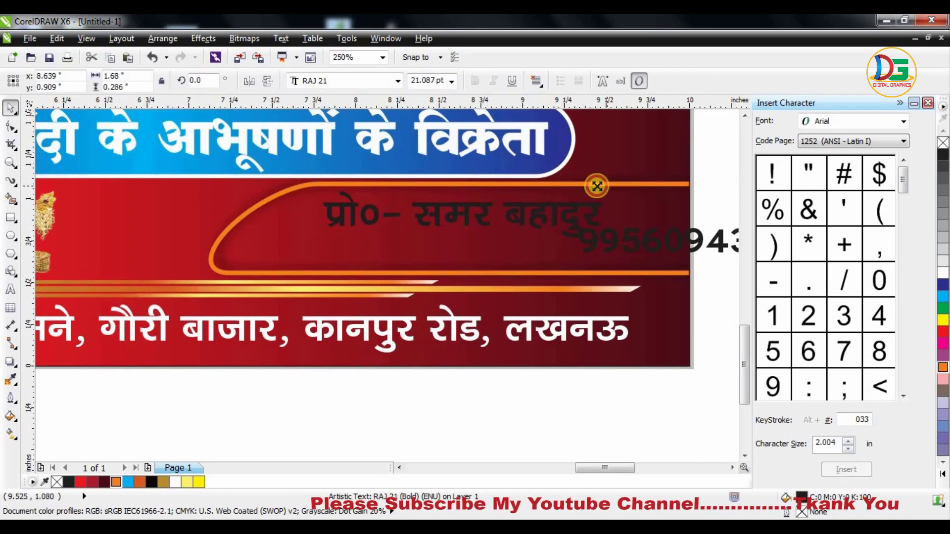
drag(627, 243, 395, 254)
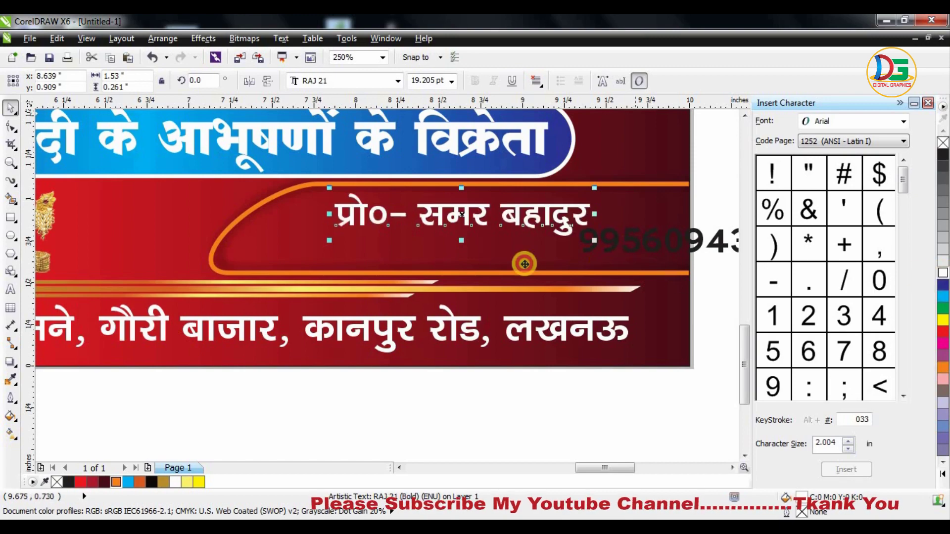
click(480, 206)
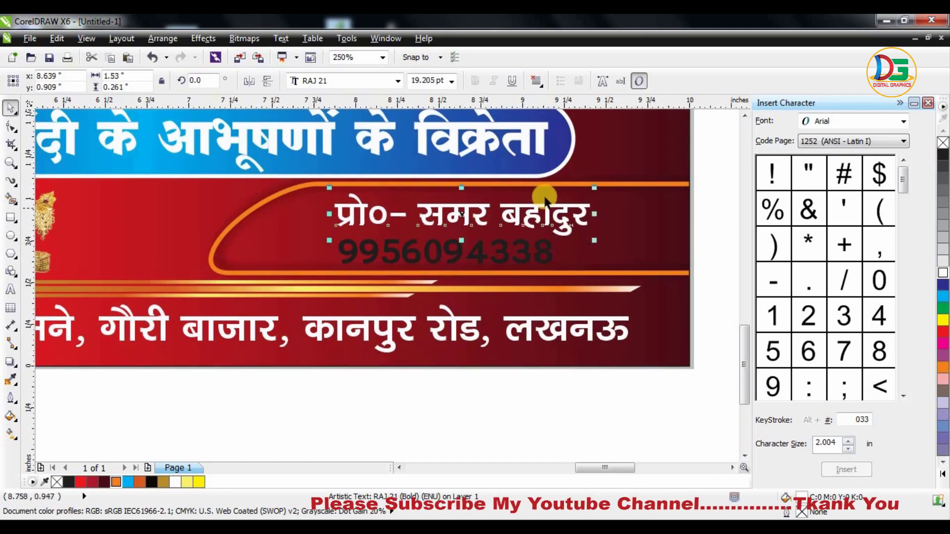
drag(592, 189, 566, 188)
click(332, 78)
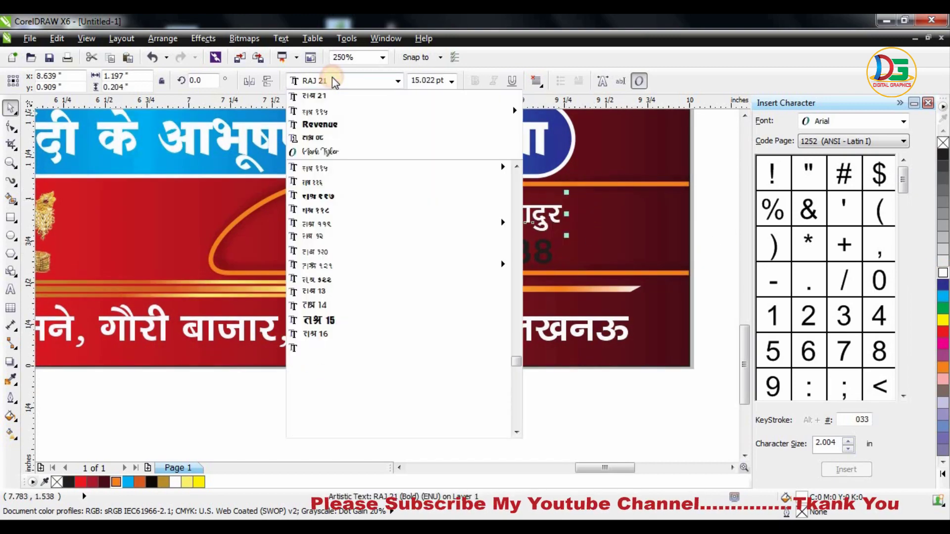
text(Raj)
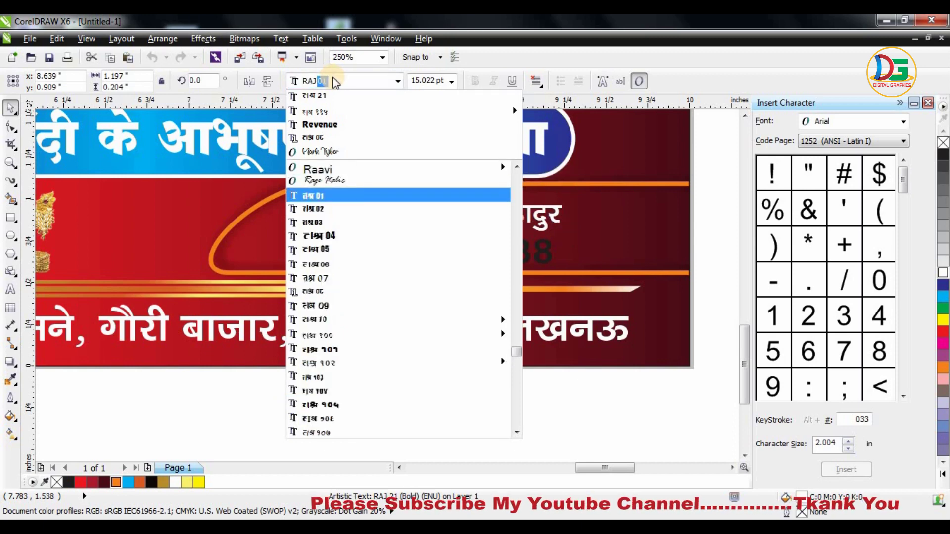
text( 95)
key(Return)
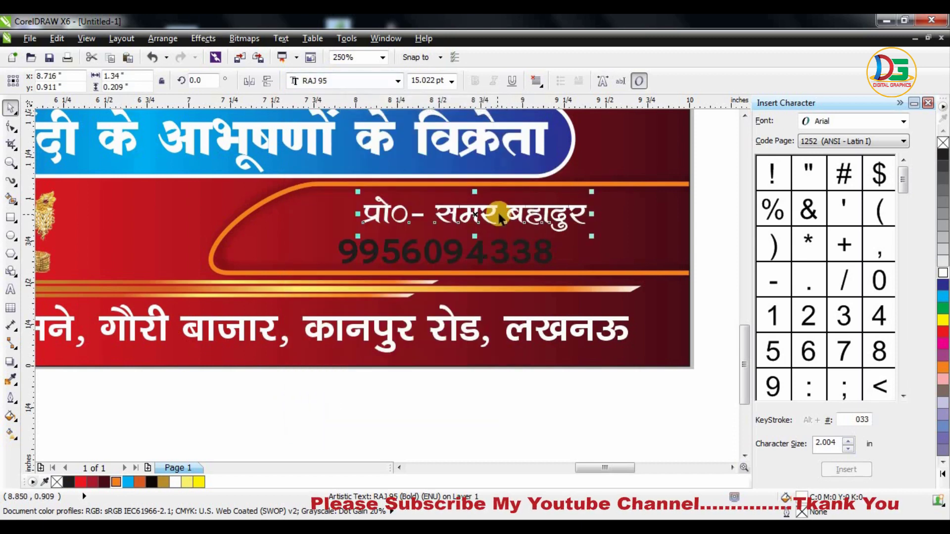
drag(479, 210, 463, 207)
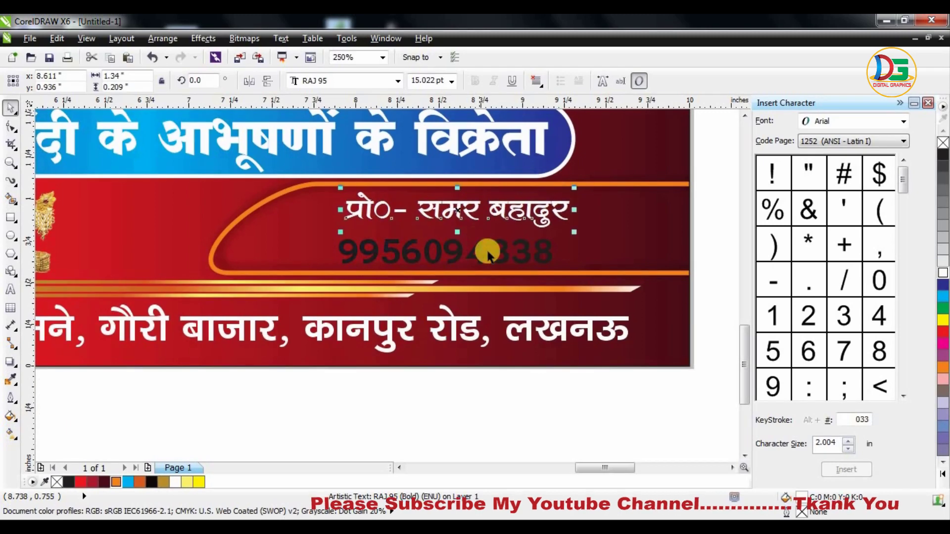
Step: Set the phone number in the Revenue font and widen it to about 2.13 inches
click(488, 250)
click(343, 84)
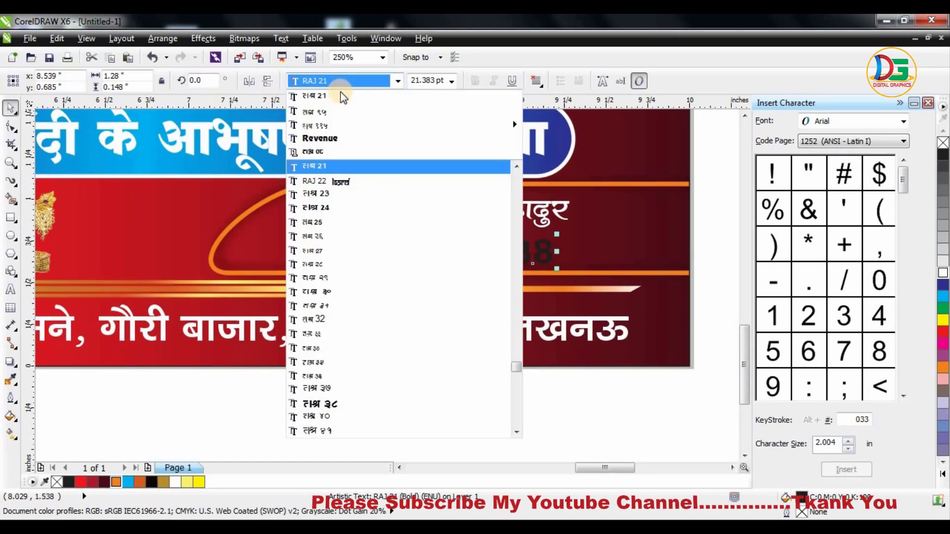
click(340, 138)
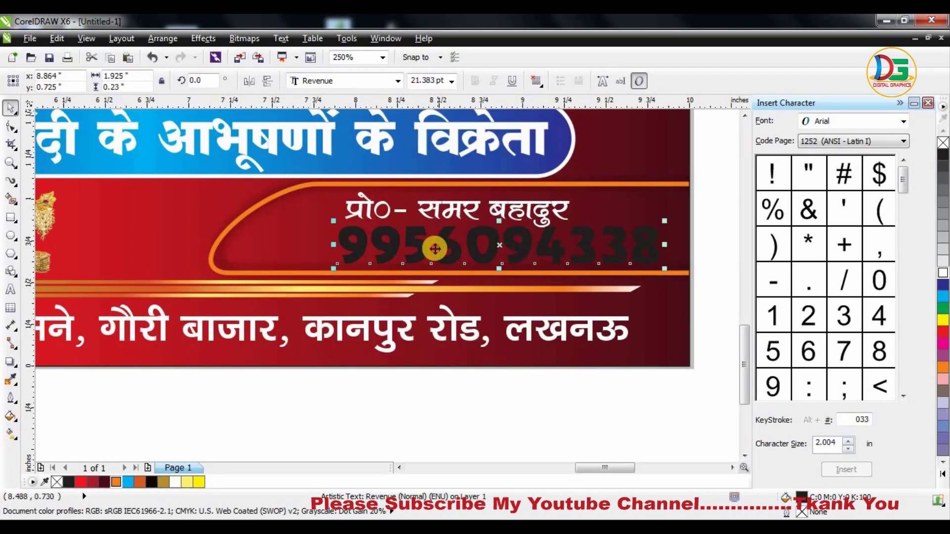
drag(434, 248, 412, 251)
drag(642, 225, 623, 226)
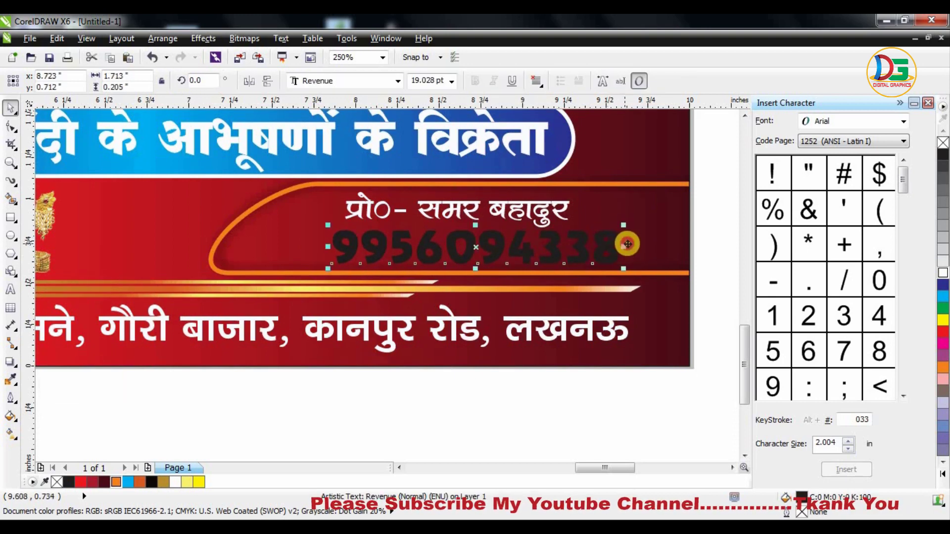
drag(627, 244, 638, 239)
key(ctrl+z)
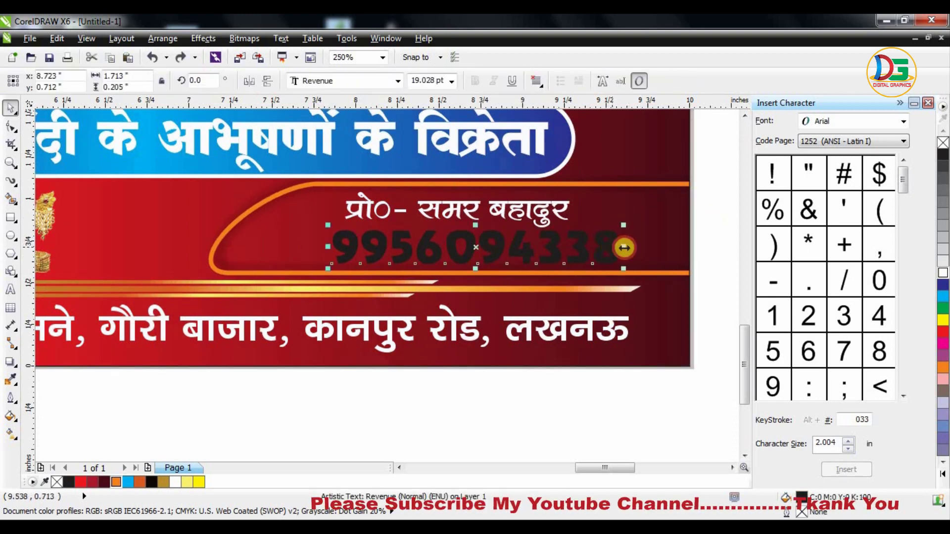
drag(624, 247, 661, 246)
Step: Place the green phone icon left of the number, scaled to 6.8%
scroll(622, 307, down, 2)
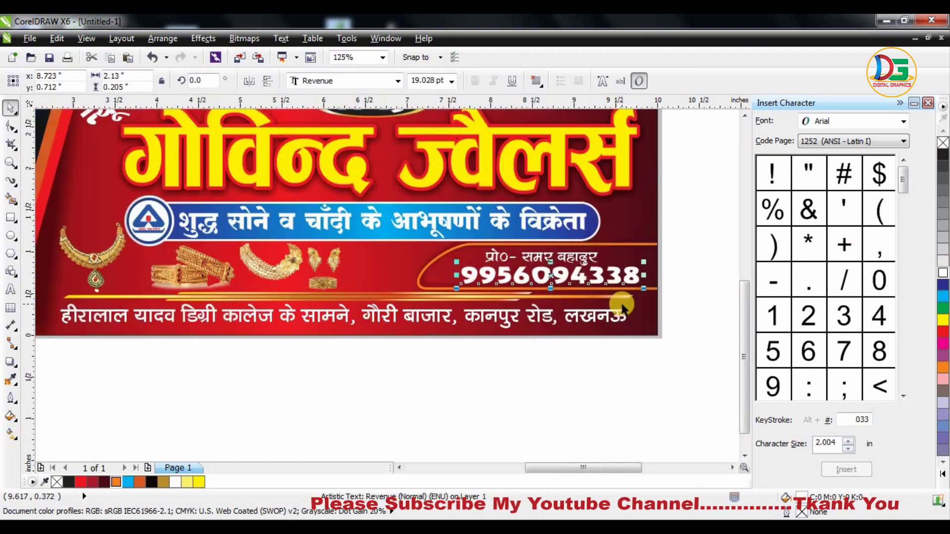
scroll(250, 262, down, 2)
scroll(422, 230, up, 1)
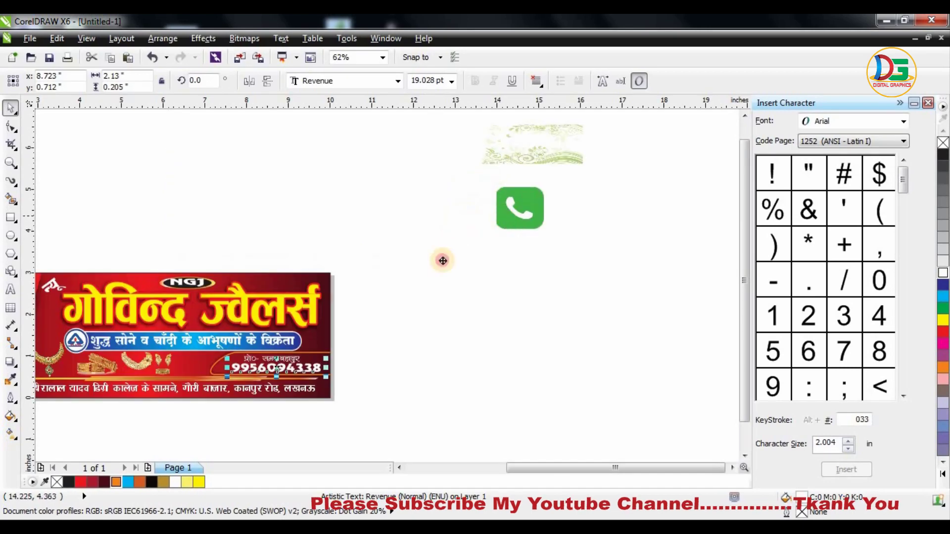
drag(497, 220, 233, 366)
scroll(232, 367, up, 4)
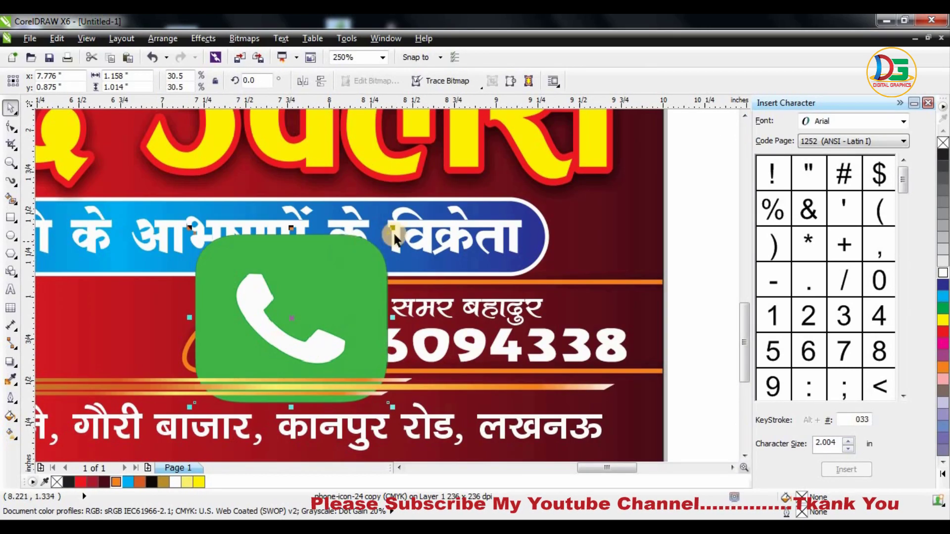
mouse_move(386, 229)
mouse_down()
mouse_move(323, 287)
mouse_move(262, 323)
mouse_up()
scroll(263, 322, up, 2)
mouse_move(294, 285)
mouse_down()
mouse_move(255, 322)
mouse_move(256, 356)
mouse_up()
Step: Enlarge the floral pattern bitmap and position it to cover the banner
scroll(385, 398, down, 5)
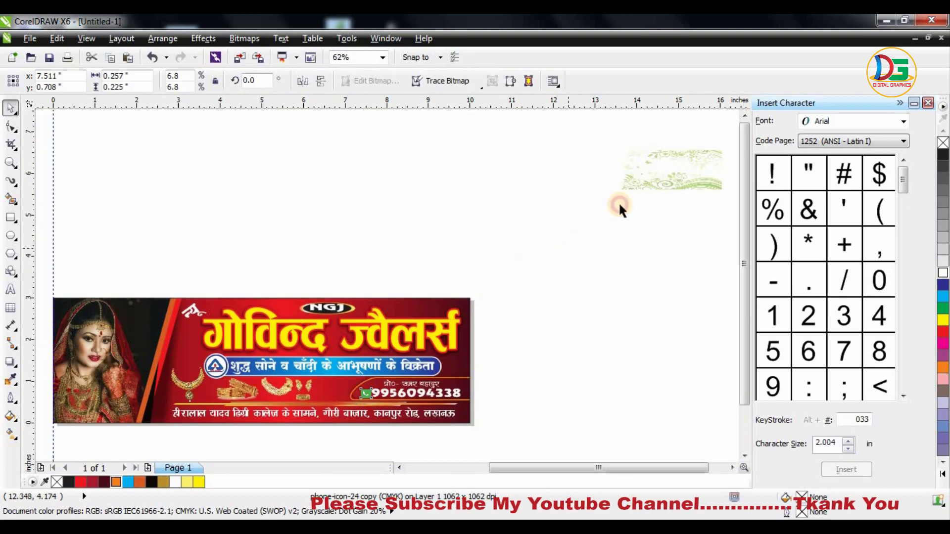
mouse_move(619, 205)
mouse_down()
mouse_move(312, 297)
mouse_move(212, 282)
mouse_up()
drag(403, 259, 404, 364)
scroll(404, 363, up, 2)
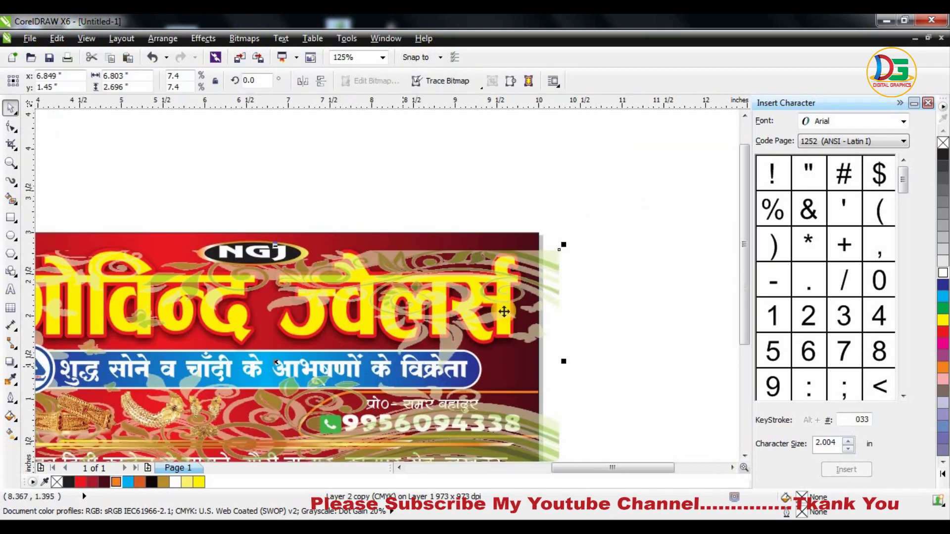
drag(545, 263, 526, 245)
scroll(535, 197, down, 2)
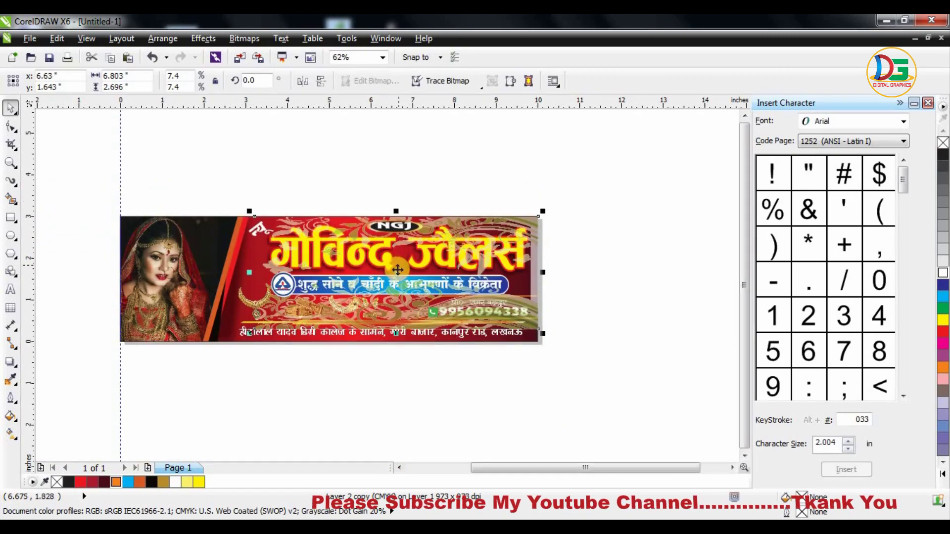
Step: Try a linear transparency on the floral pattern, then clear it
click(12, 363)
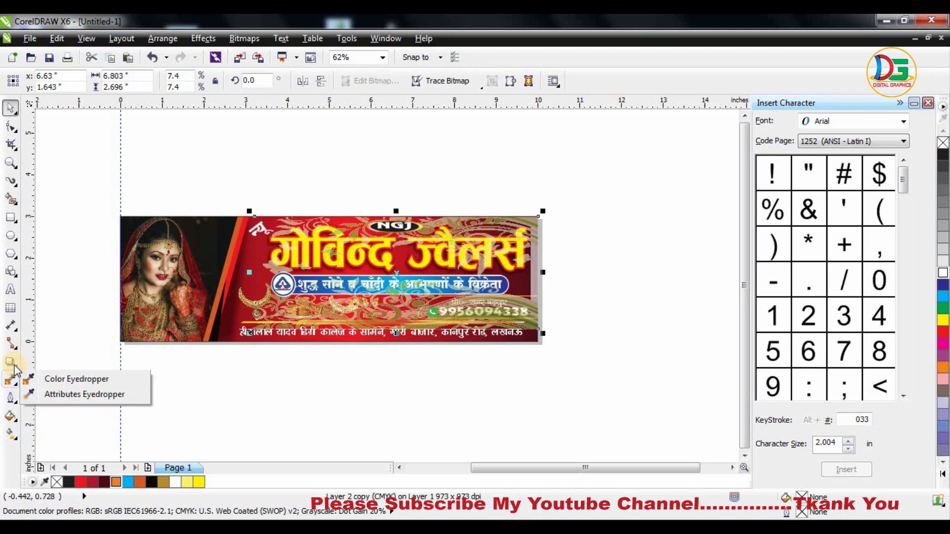
mouse_move(10, 361)
click(57, 454)
drag(197, 272, 559, 277)
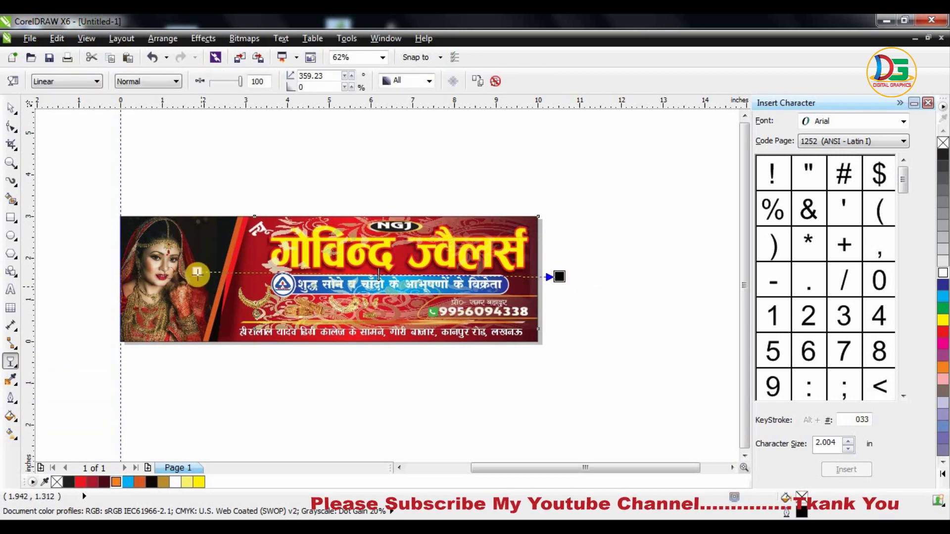
click(79, 154)
click(11, 108)
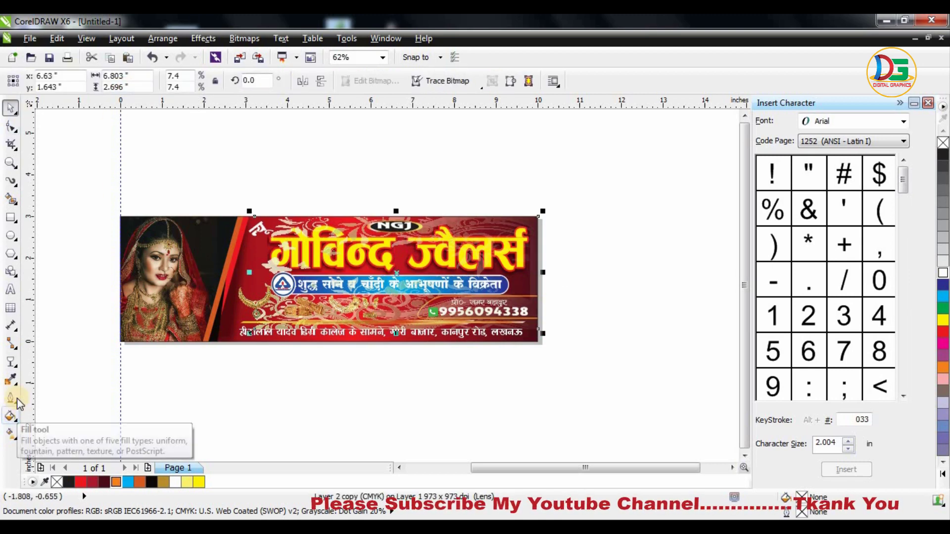
Step: Set the pattern's transparency merge mode to Multiply and narrow it to fit the banner
click(11, 362)
click(160, 85)
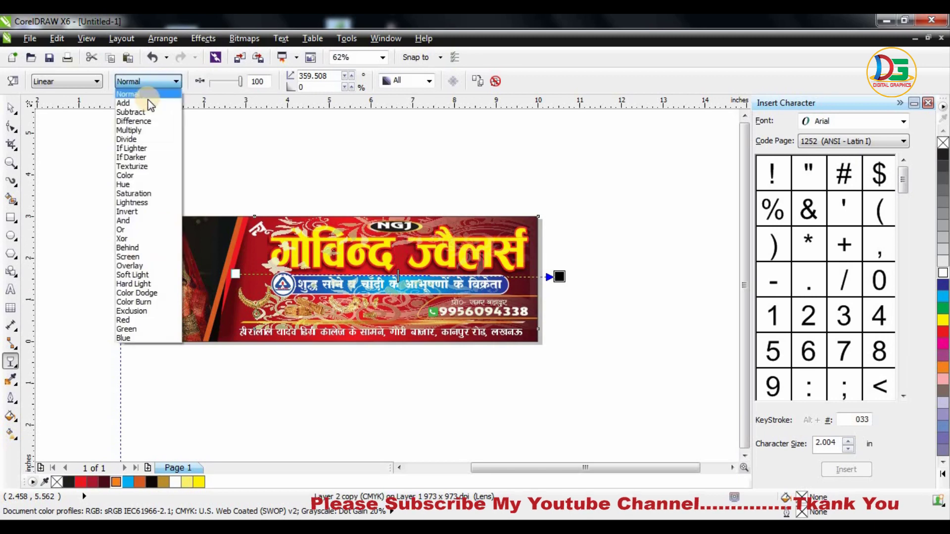
click(143, 129)
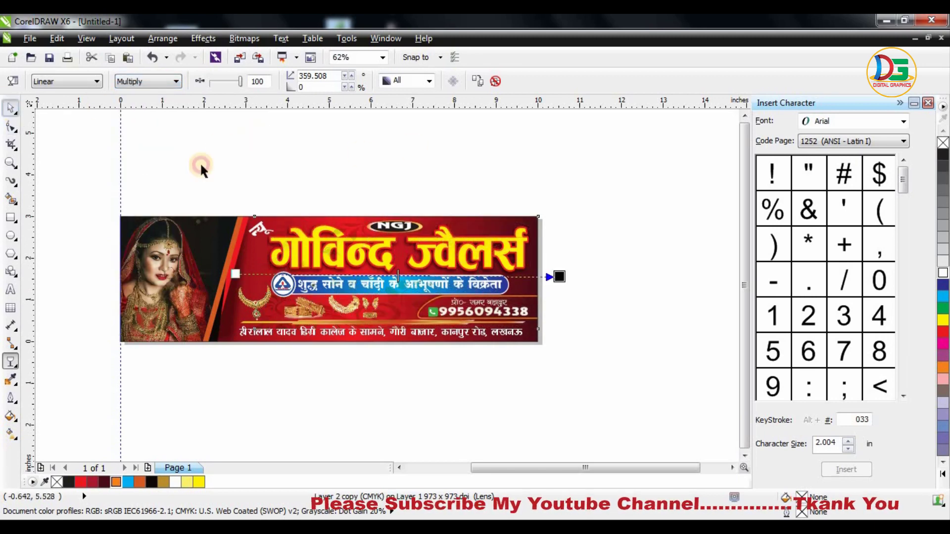
key(space)
scroll(357, 293, up, 1)
scroll(360, 294, up, 1)
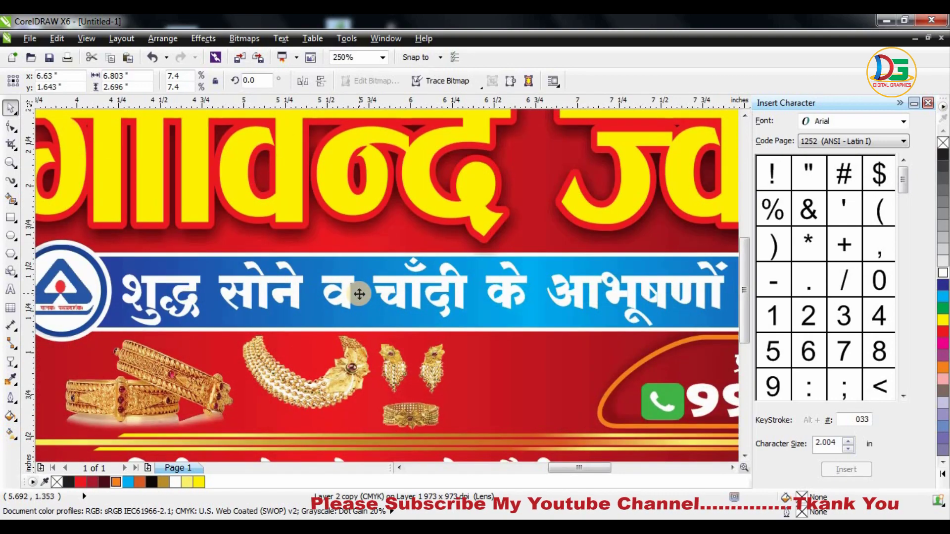
scroll(435, 299, down, 1)
scroll(589, 284, down, 1)
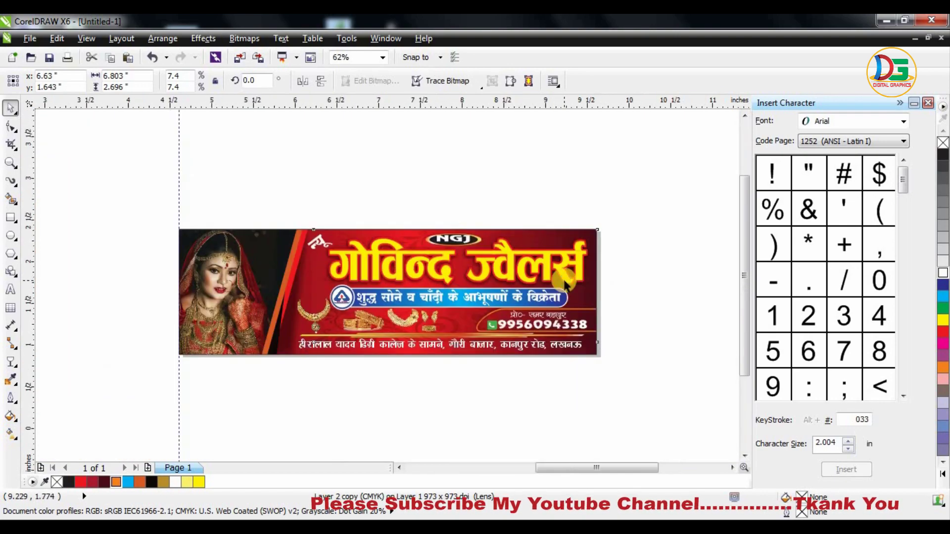
scroll(565, 286, up, 1)
drag(636, 291, 615, 296)
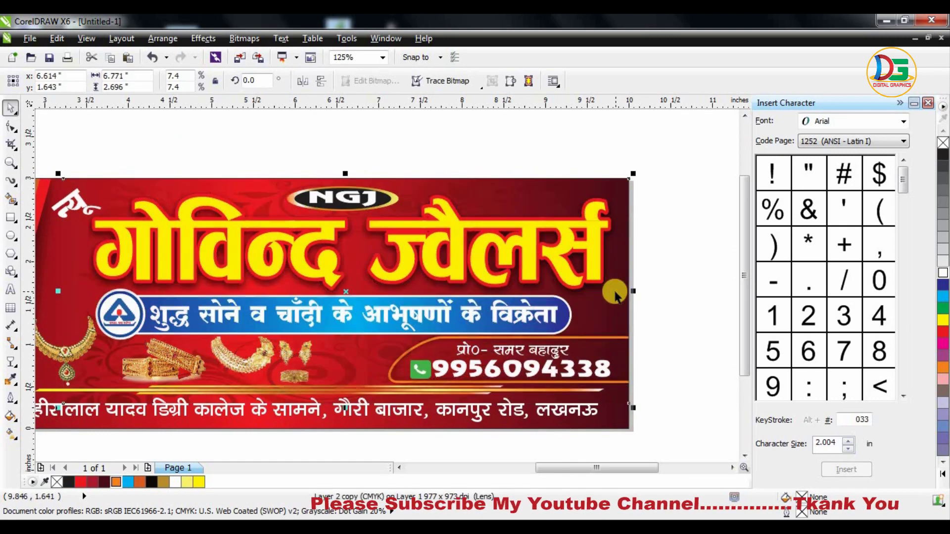
Step: Readjust the linear transparency direction across the pattern and deselect it
click(10, 362)
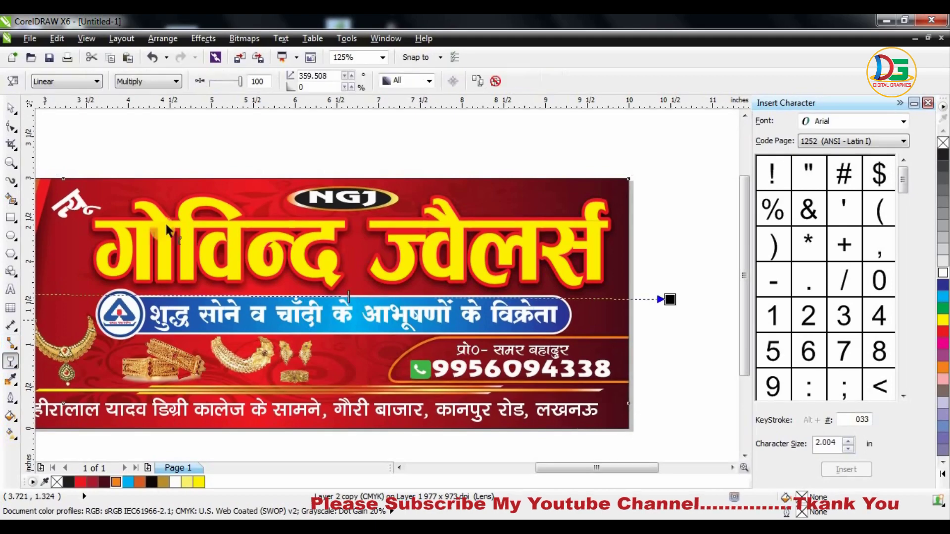
scroll(130, 329, down, 1)
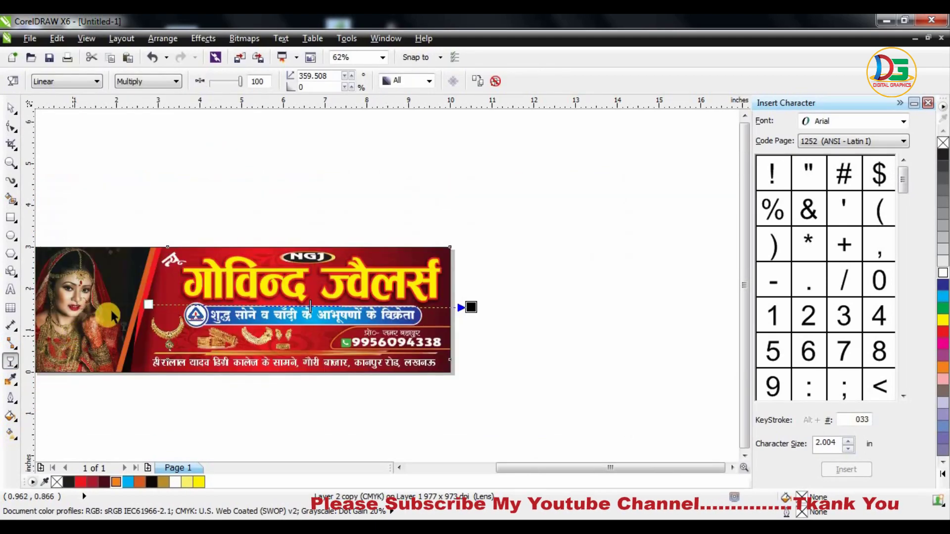
drag(207, 299, 292, 296)
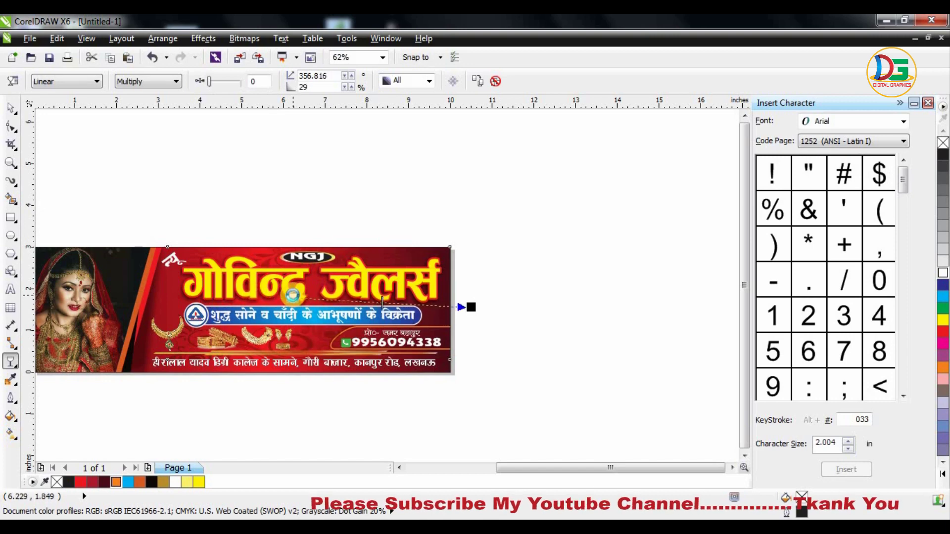
scroll(292, 296, up, 1)
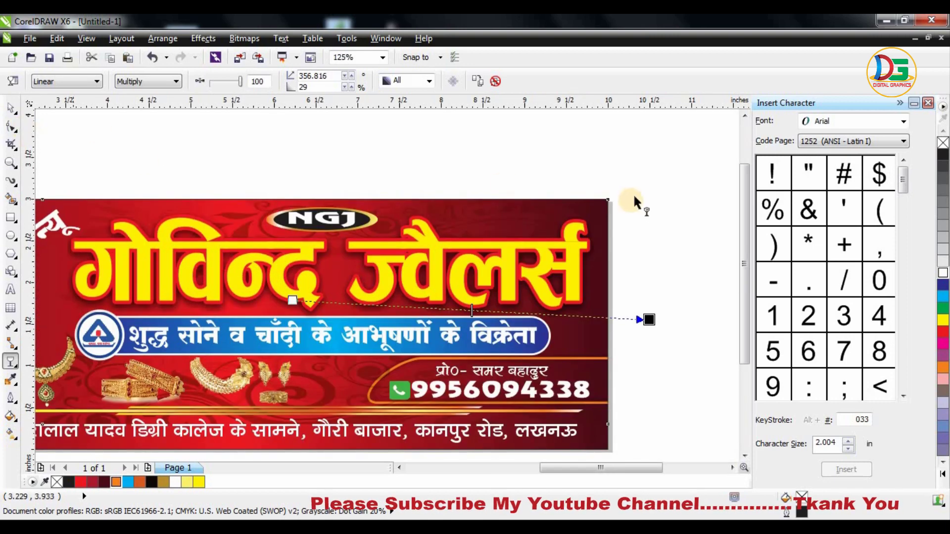
scroll(592, 206, down, 1)
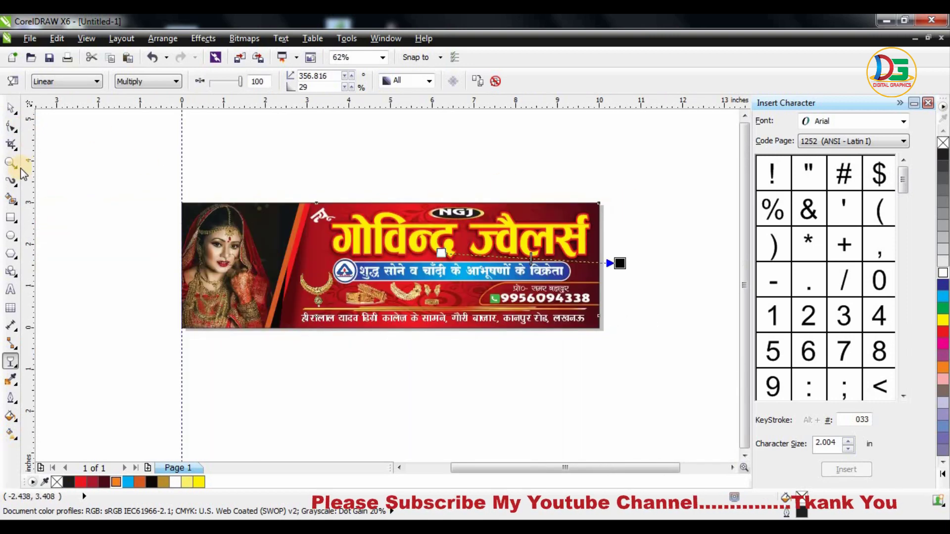
click(11, 108)
click(128, 230)
Step: Fit the whole banner page in view with F4 and open a system tray icon's menu
key(F4)
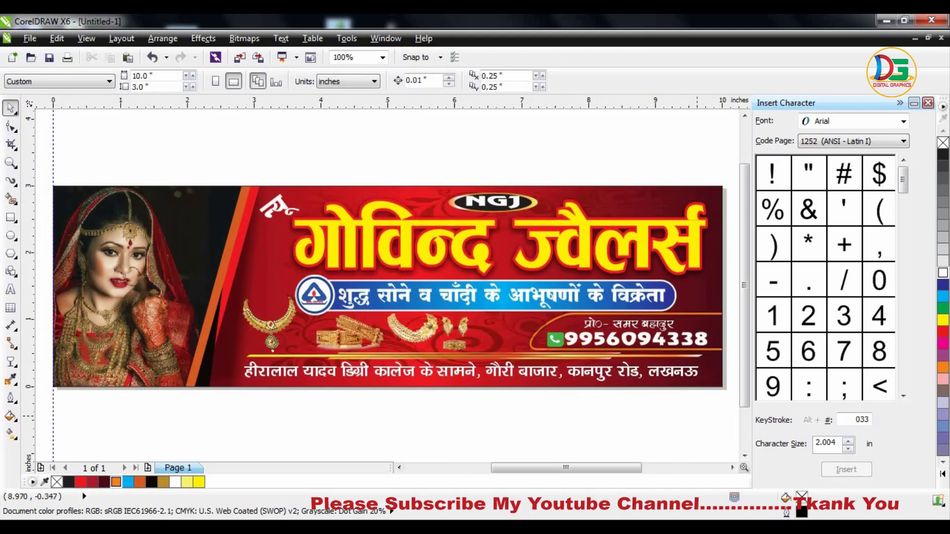
click(798, 493)
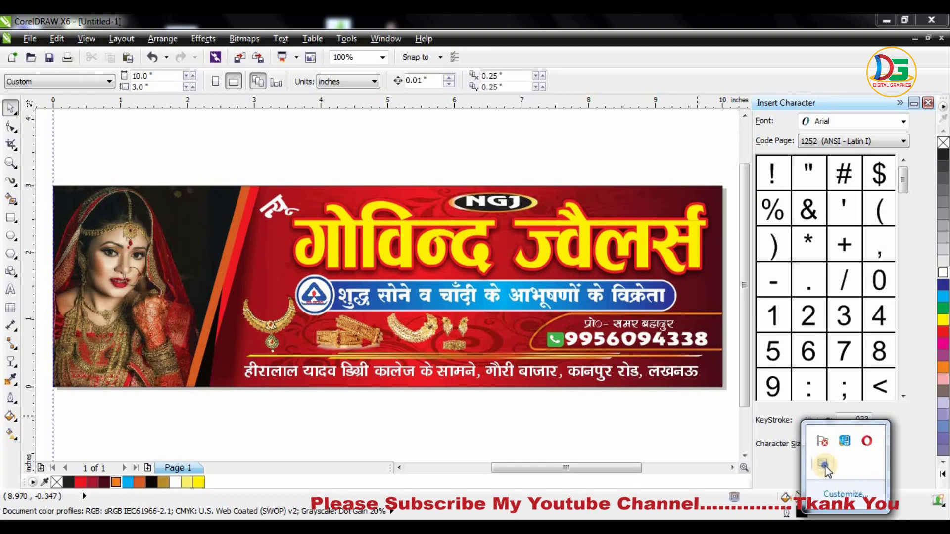
right_click(824, 465)
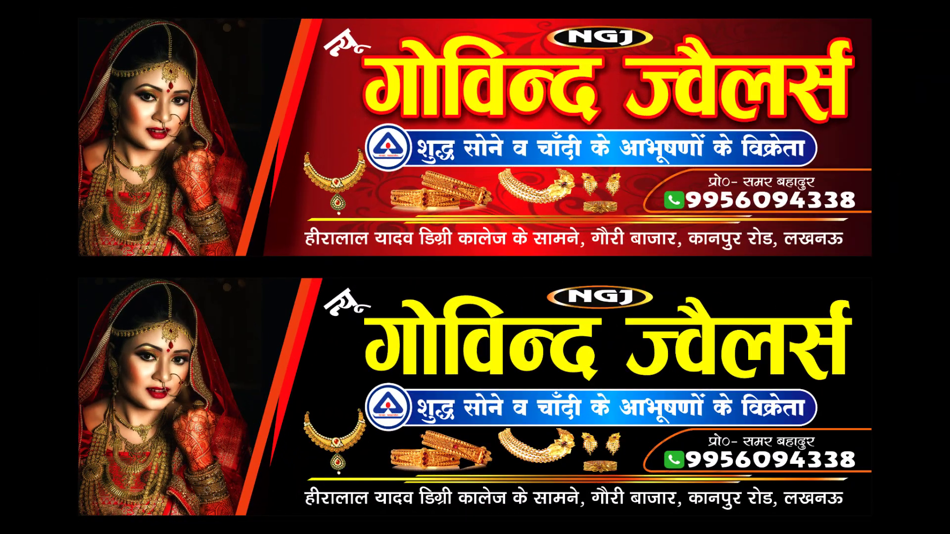